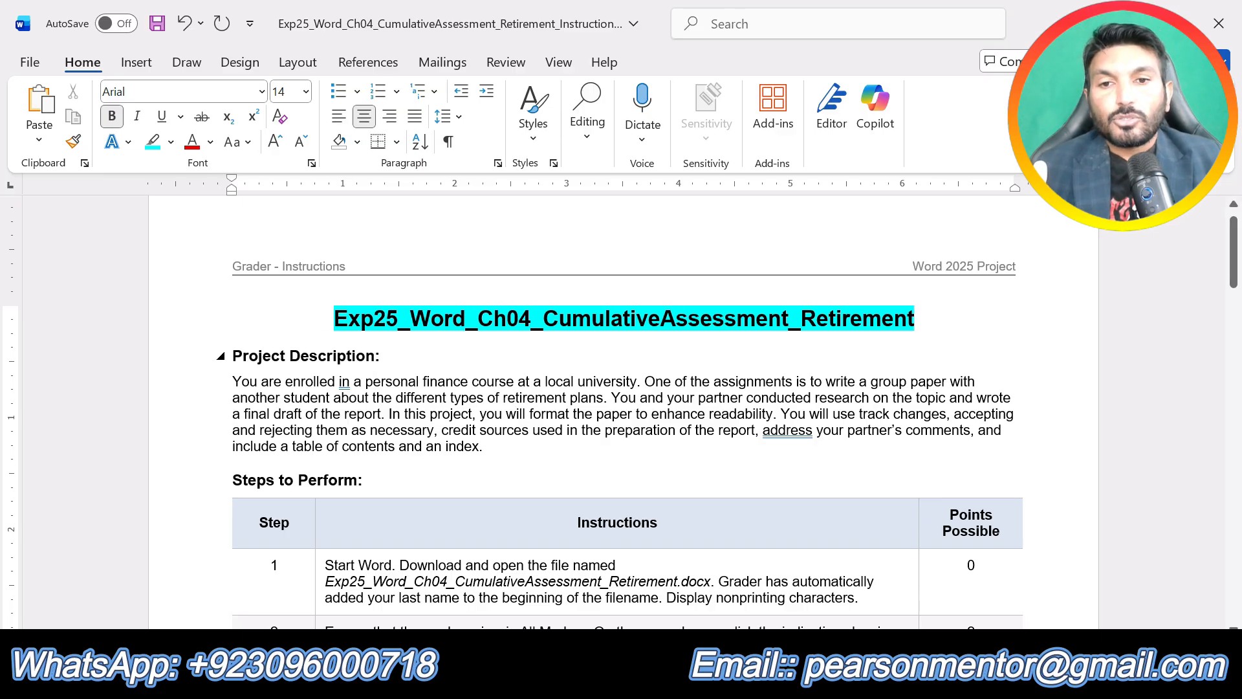
Highlight the "Project Description:" and "Steps to Perform:" headings in turquoise.
{"action": "left_click_drag", "start_coordinate": [388, 355], "coordinate": [285, 357]}
{"action": "left_click", "coordinate": [325, 322]}
{"action": "left_click", "coordinate": [480, 414]}
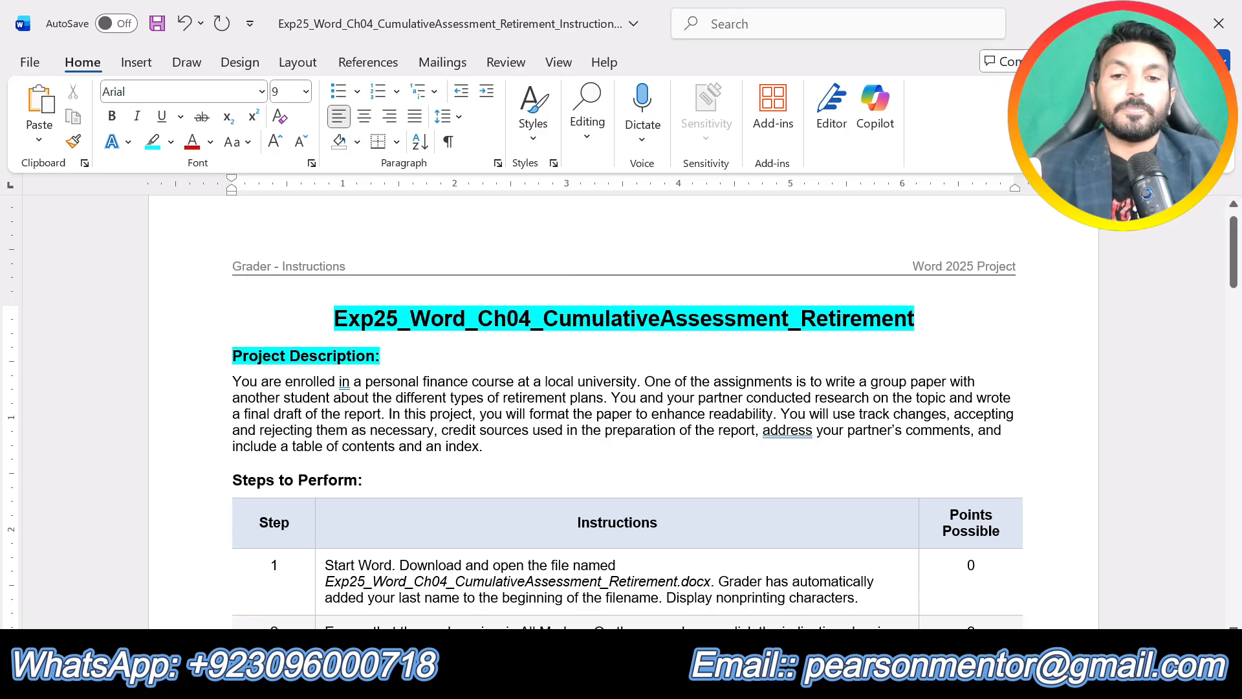
{"action": "left_click_drag", "start_coordinate": [483, 447], "coordinate": [233, 381]}
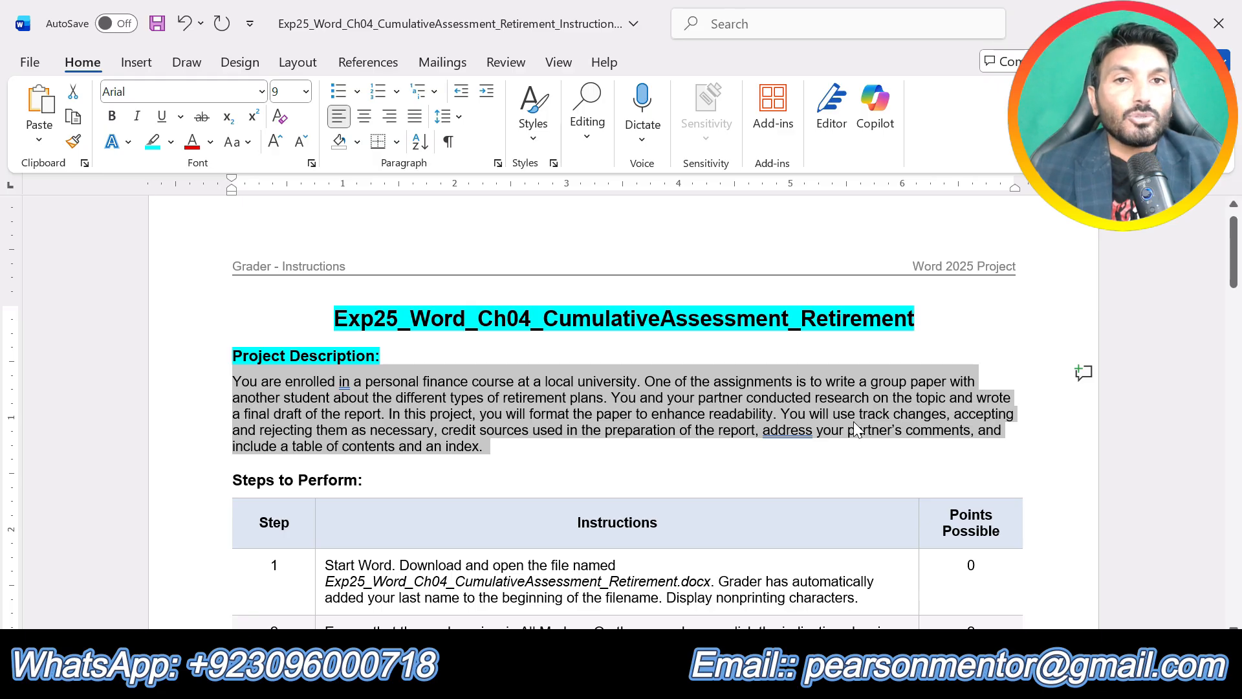
{"action": "left_click", "coordinate": [366, 479]}
{"action": "left_click_drag", "start_coordinate": [366, 480], "coordinate": [232, 482]}
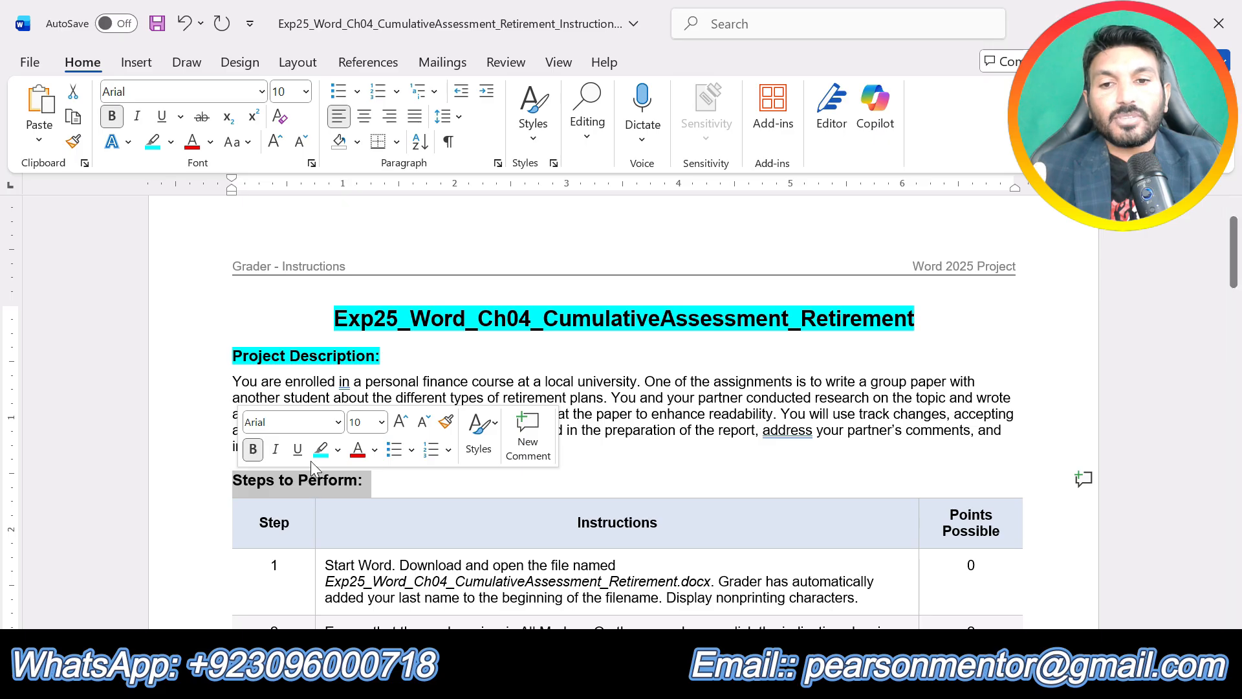
{"action": "left_click", "coordinate": [322, 450]}
{"action": "left_click", "coordinate": [749, 507]}
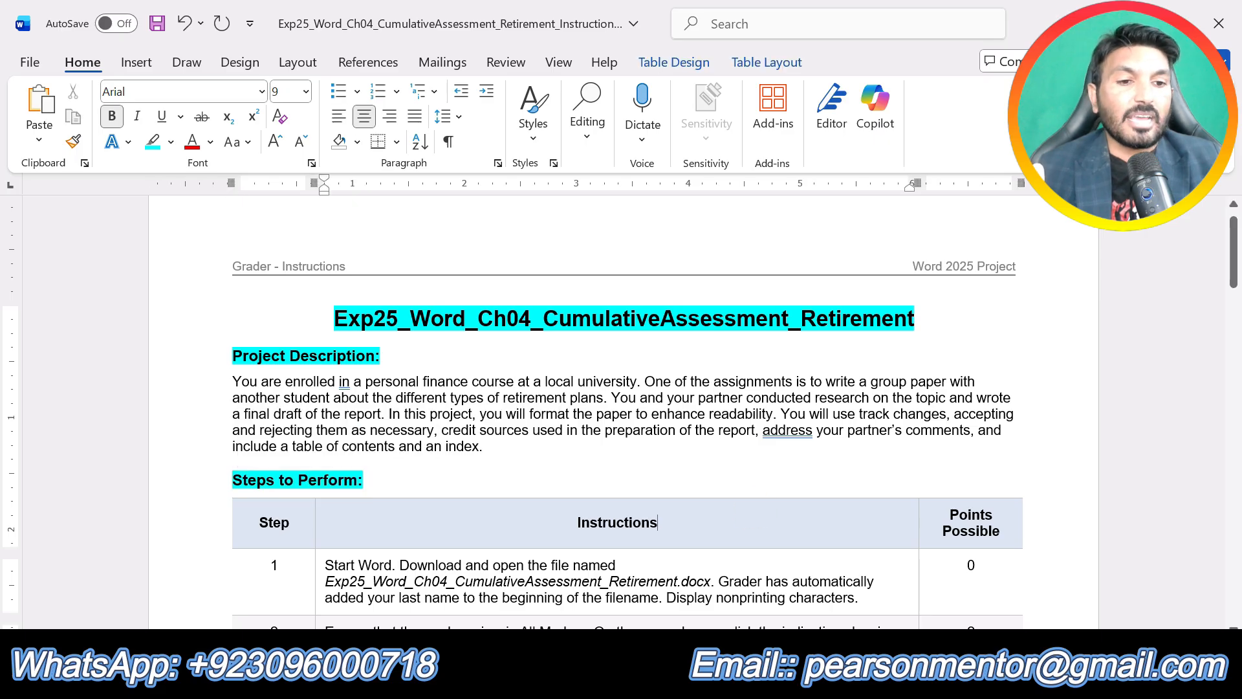
Look through the project's instruction table from the first step to the total points row and return to its start.
{"action": "scroll", "coordinate": [754, 510], "scroll_direction": "down", "scroll_amount": 1}
{"action": "scroll", "coordinate": [754, 511], "scroll_direction": "down", "scroll_amount": 20}
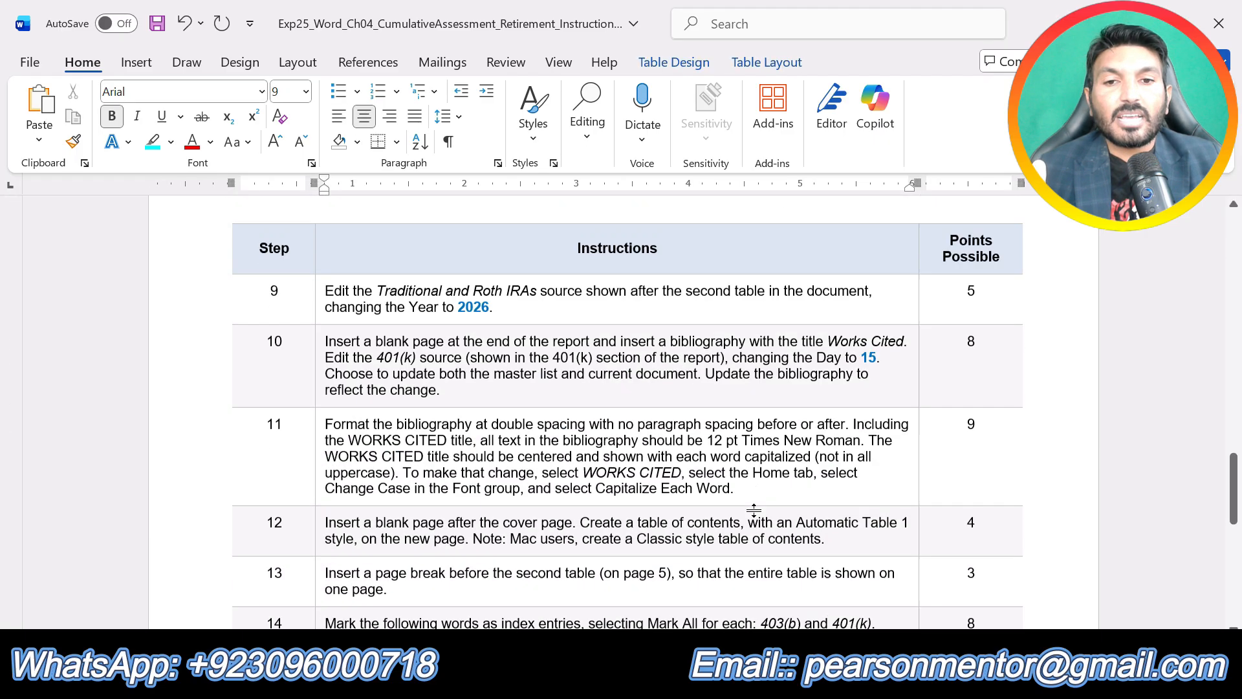
{"action": "scroll", "coordinate": [621, 414], "scroll_direction": "down", "scroll_amount": 3}
{"action": "scroll", "coordinate": [621, 414], "scroll_direction": "up", "scroll_amount": 9}
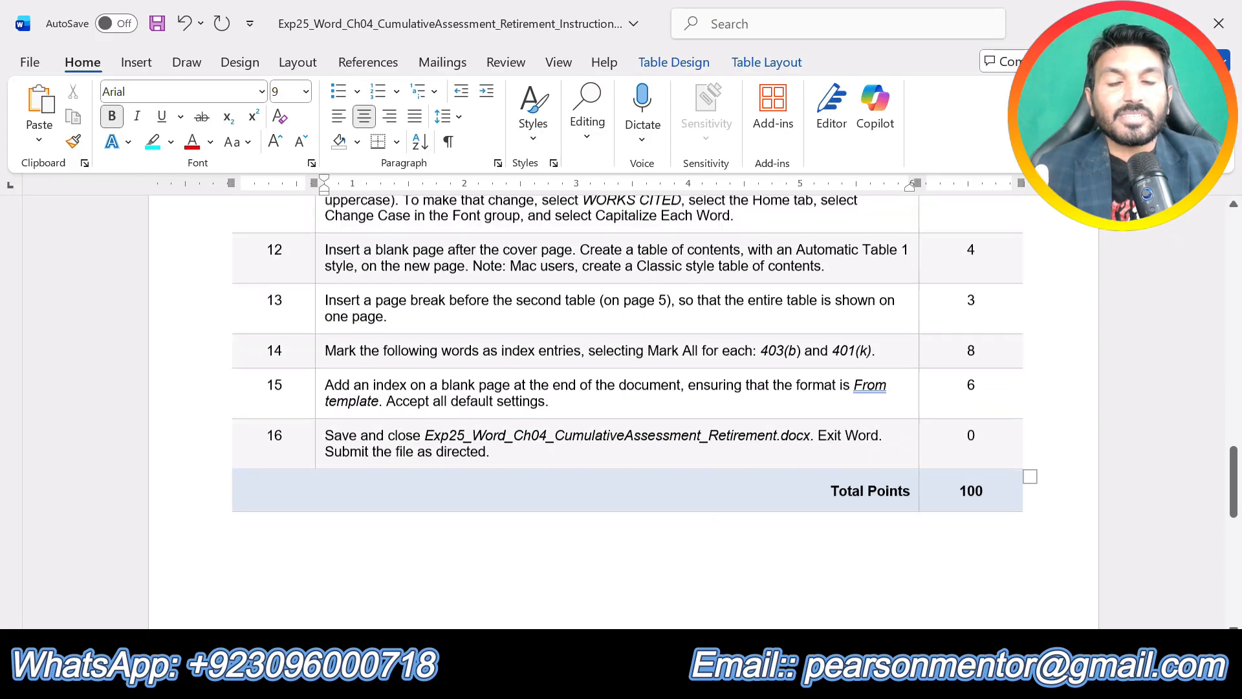
{"action": "scroll", "coordinate": [621, 414], "scroll_direction": "up", "scroll_amount": 15}
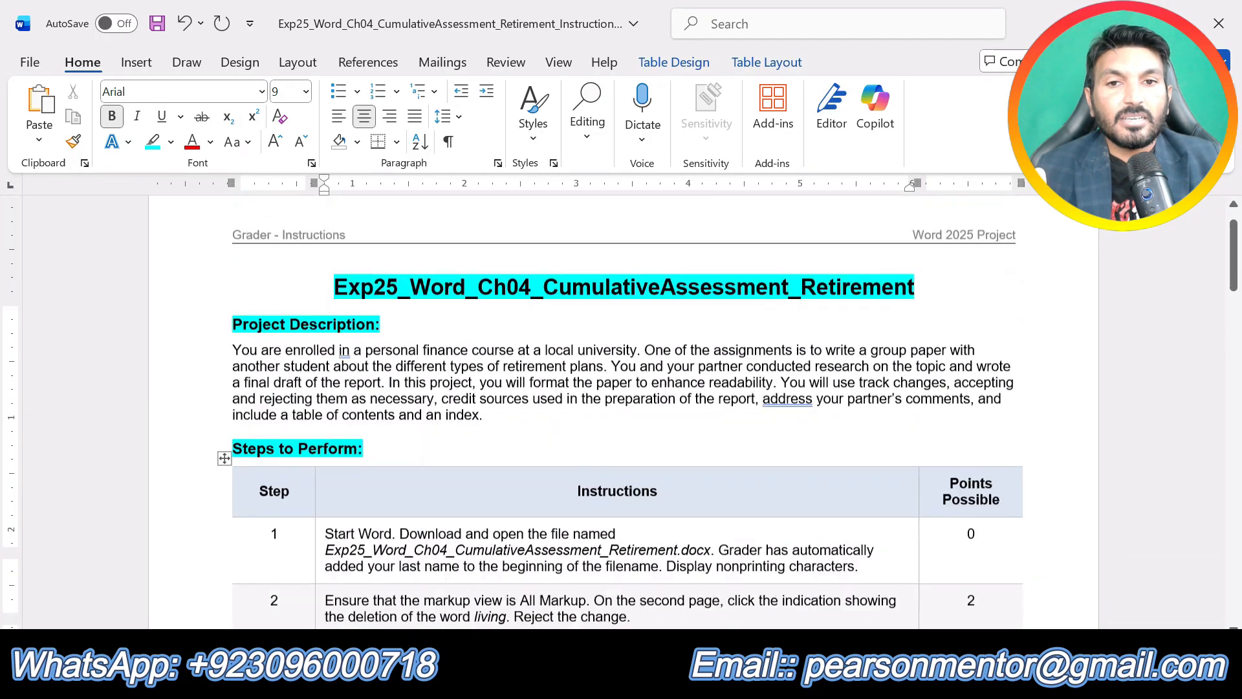
{"action": "scroll", "coordinate": [621, 414], "scroll_direction": "down", "scroll_amount": 1}
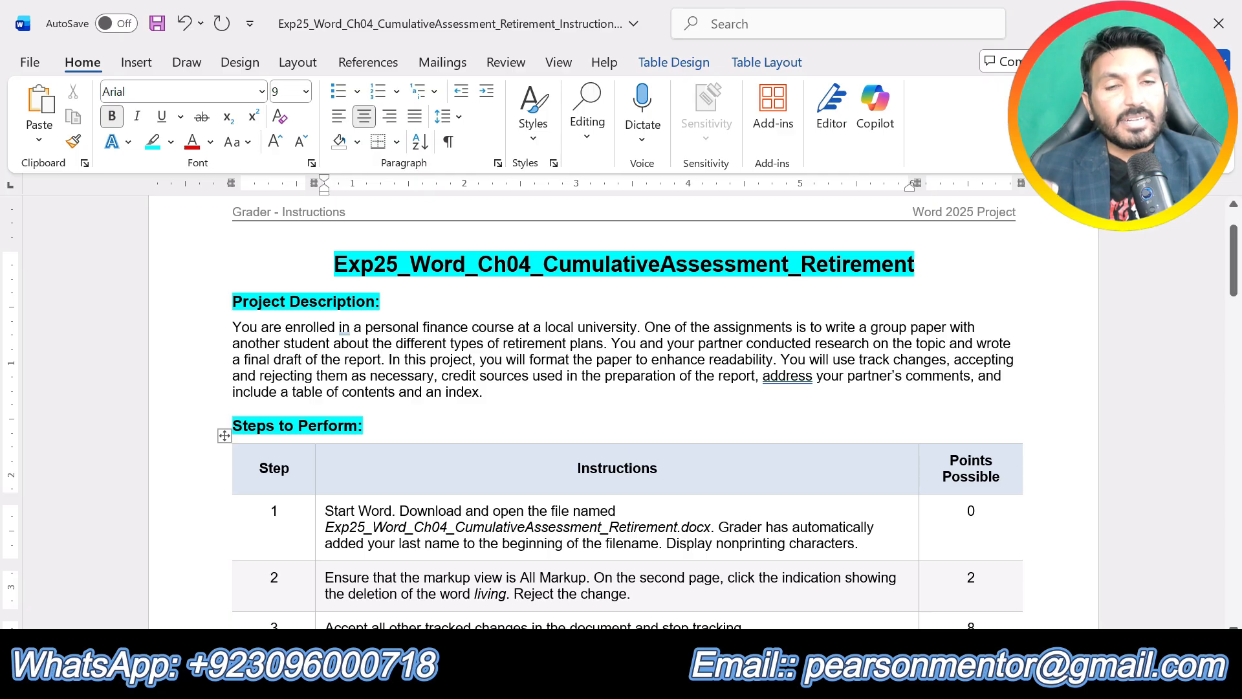
Highlight the full step 1 instruction text in yellow.
{"action": "left_click_drag", "start_coordinate": [860, 543], "coordinate": [398, 502]}
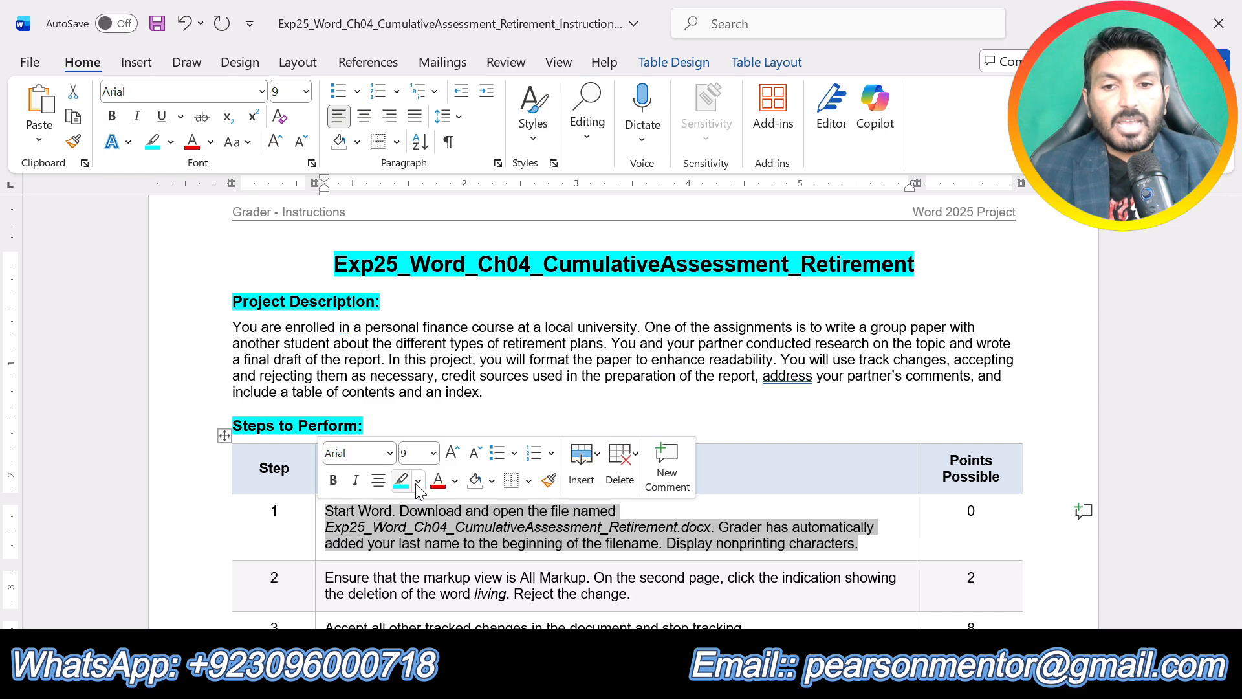
{"action": "left_click", "coordinate": [418, 481]}
{"action": "left_click", "coordinate": [405, 334]}
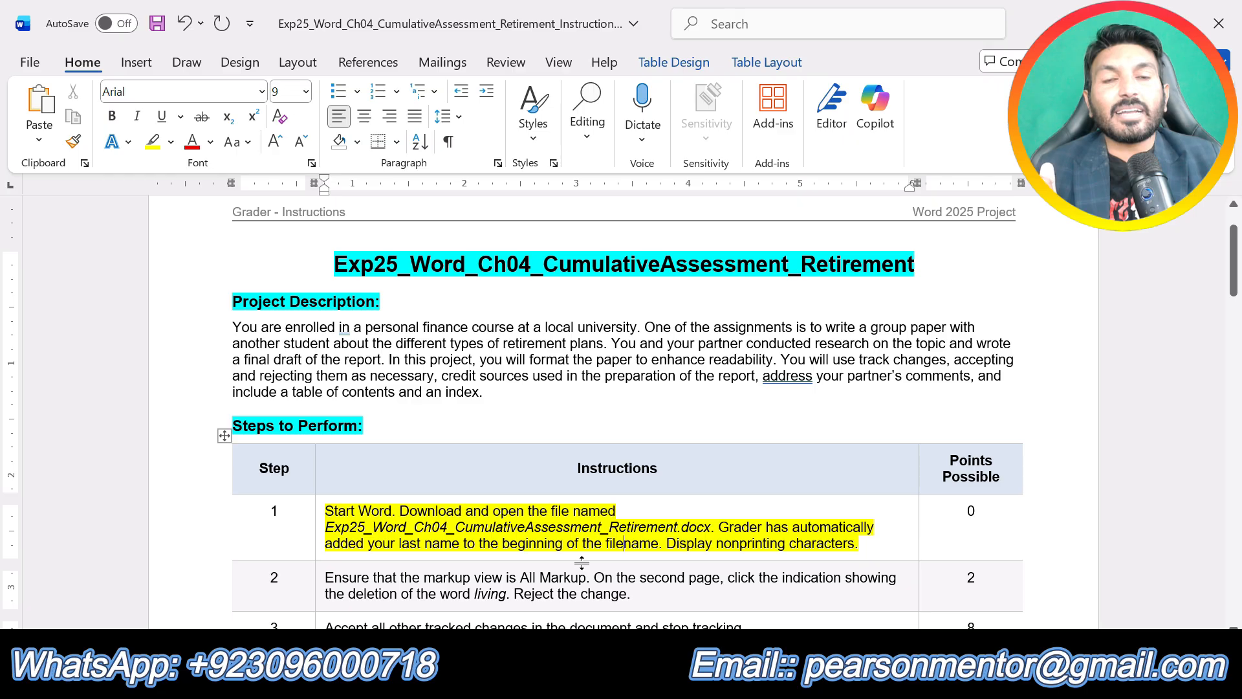
Switch to the retirement report document and go past the cover page to its Introduction section.
{"action": "left_click", "coordinate": [679, 676]}
{"action": "left_click", "coordinate": [679, 675]}
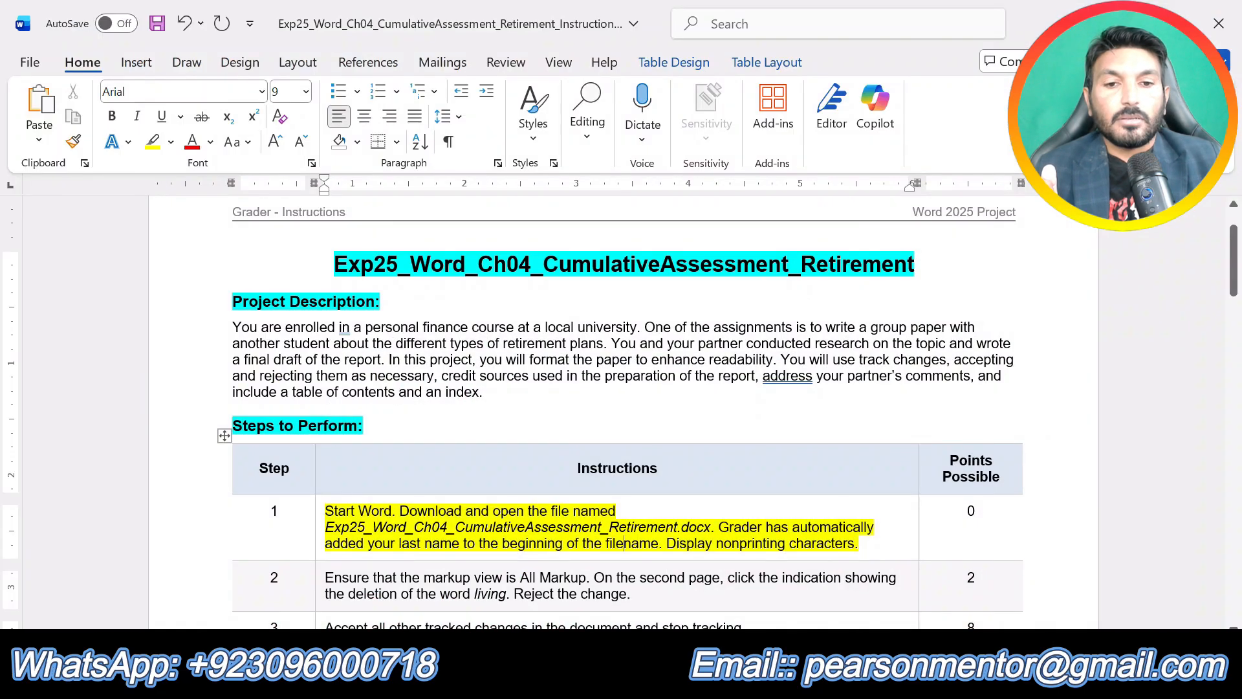
{"action": "left_click", "coordinate": [789, 676]}
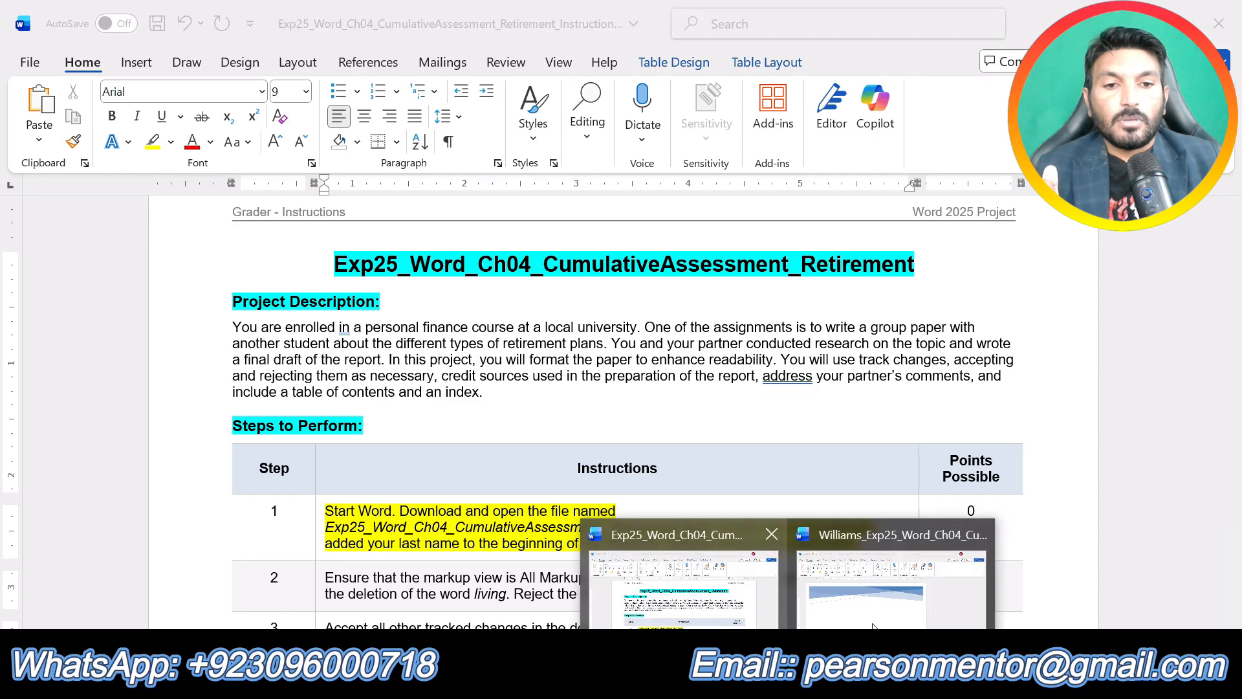
{"action": "left_click", "coordinate": [903, 605]}
{"action": "scroll", "coordinate": [456, 414], "scroll_direction": "down", "scroll_amount": 10}
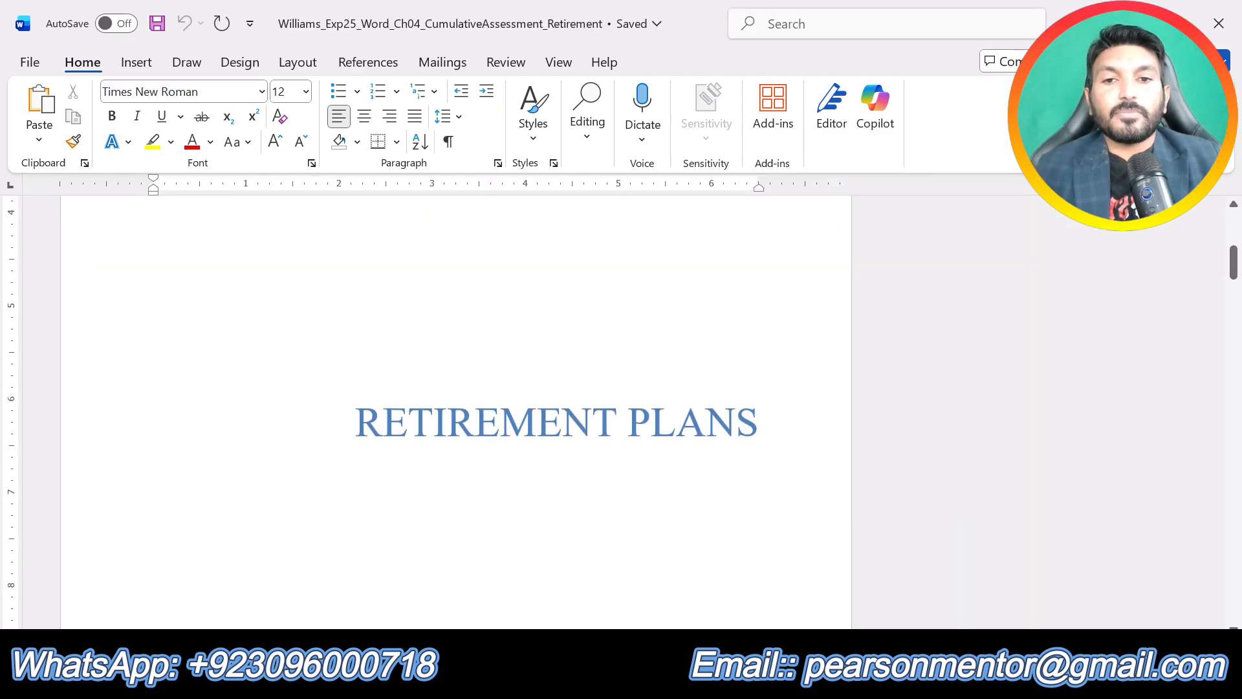
{"action": "scroll", "coordinate": [456, 414], "scroll_direction": "down", "scroll_amount": 5}
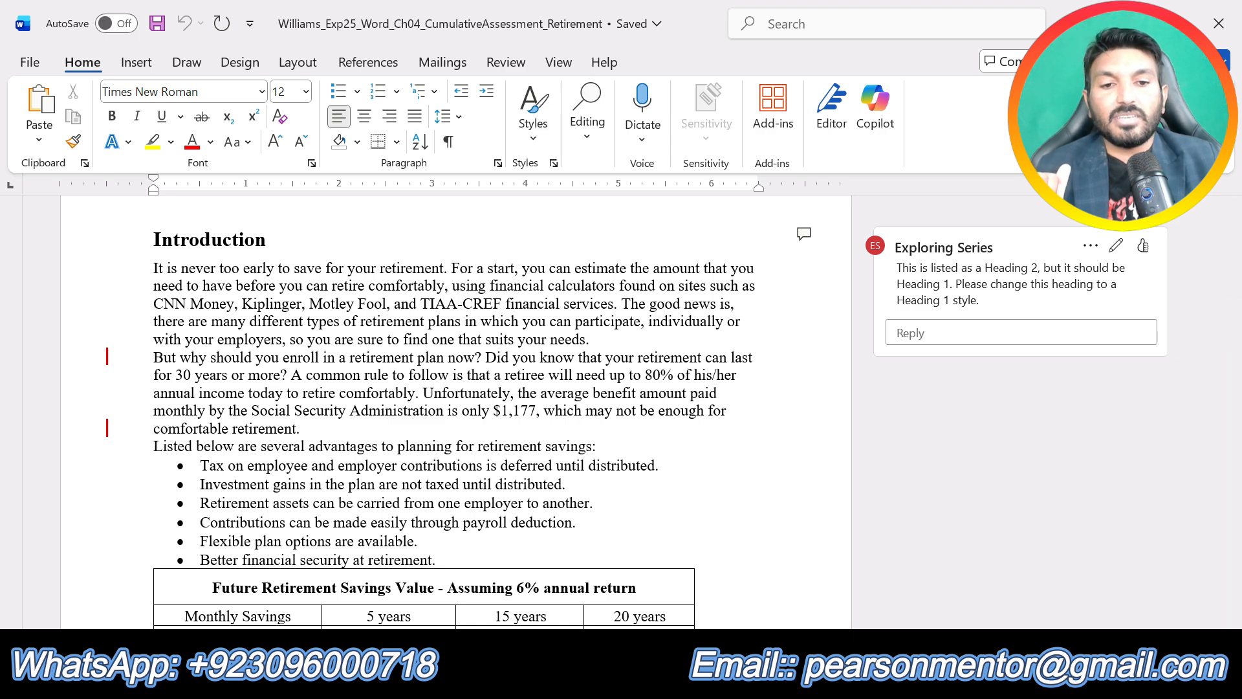
In the instructions document, move the yellow highlight from the step 1 text to the step 2 text.
{"action": "left_click", "coordinate": [787, 681]}
{"action": "left_click", "coordinate": [731, 616]}
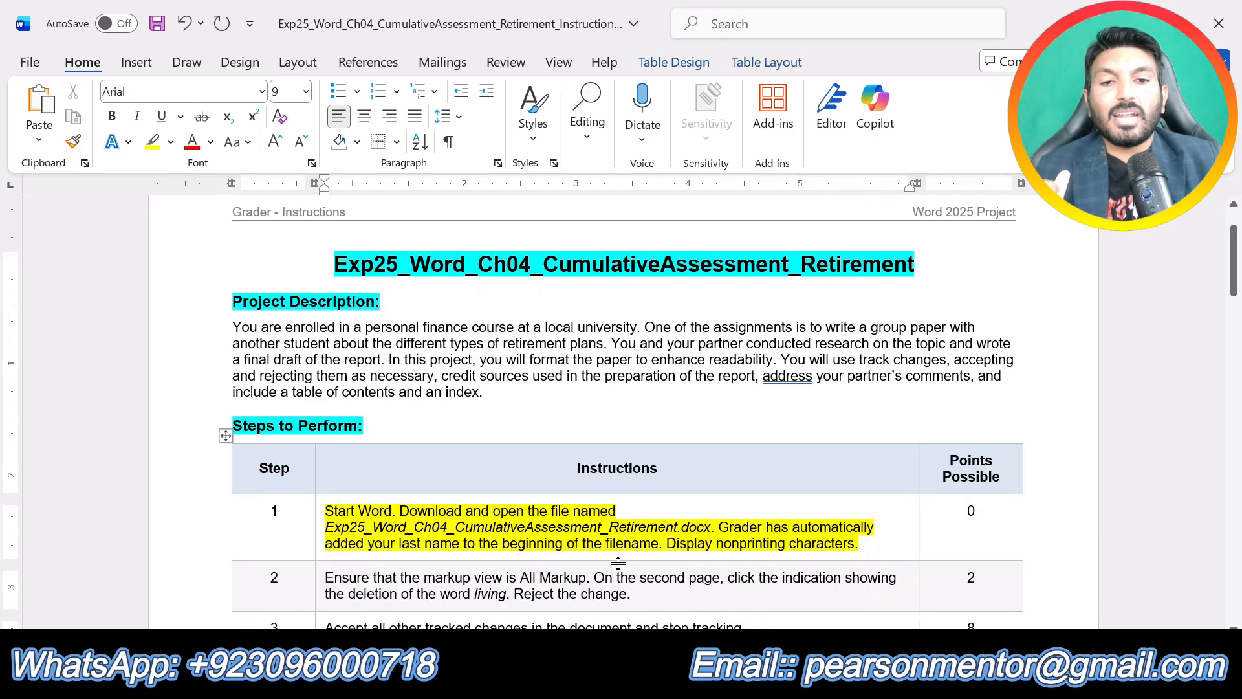
{"action": "left_click_drag", "start_coordinate": [631, 593], "coordinate": [324, 577]}
{"action": "scroll", "coordinate": [390, 525], "scroll_direction": "down", "scroll_amount": 2}
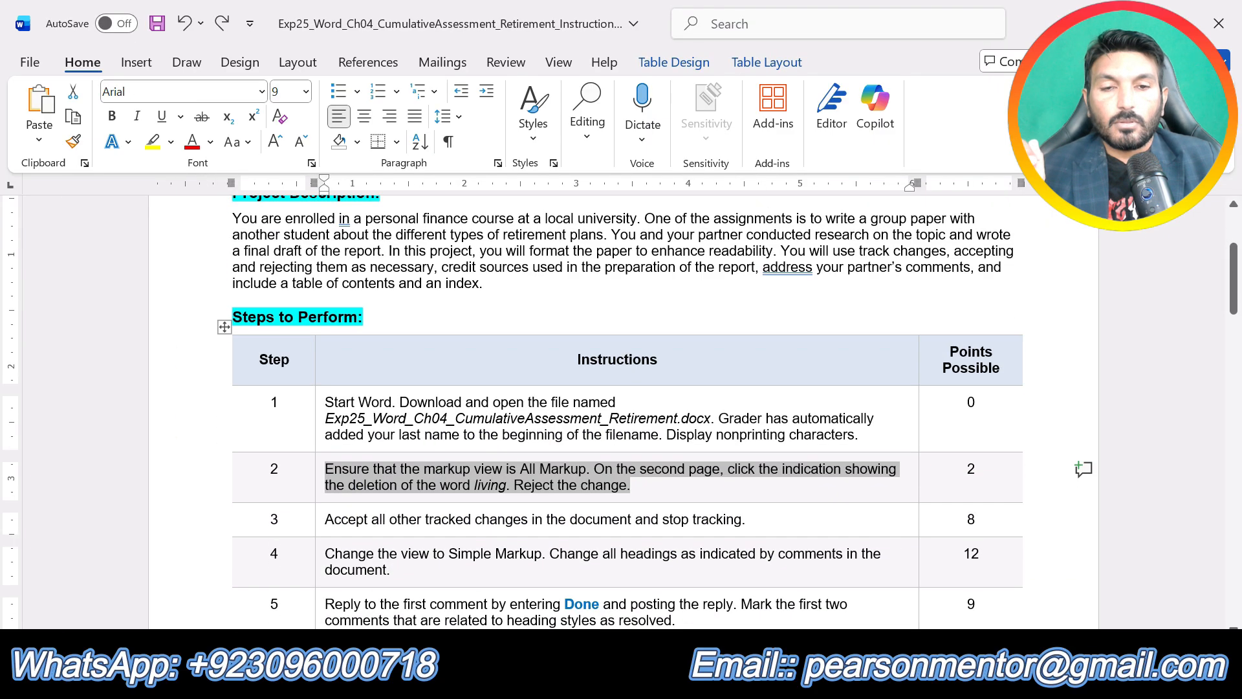
{"action": "scroll", "coordinate": [390, 526], "scroll_direction": "up", "scroll_amount": 1}
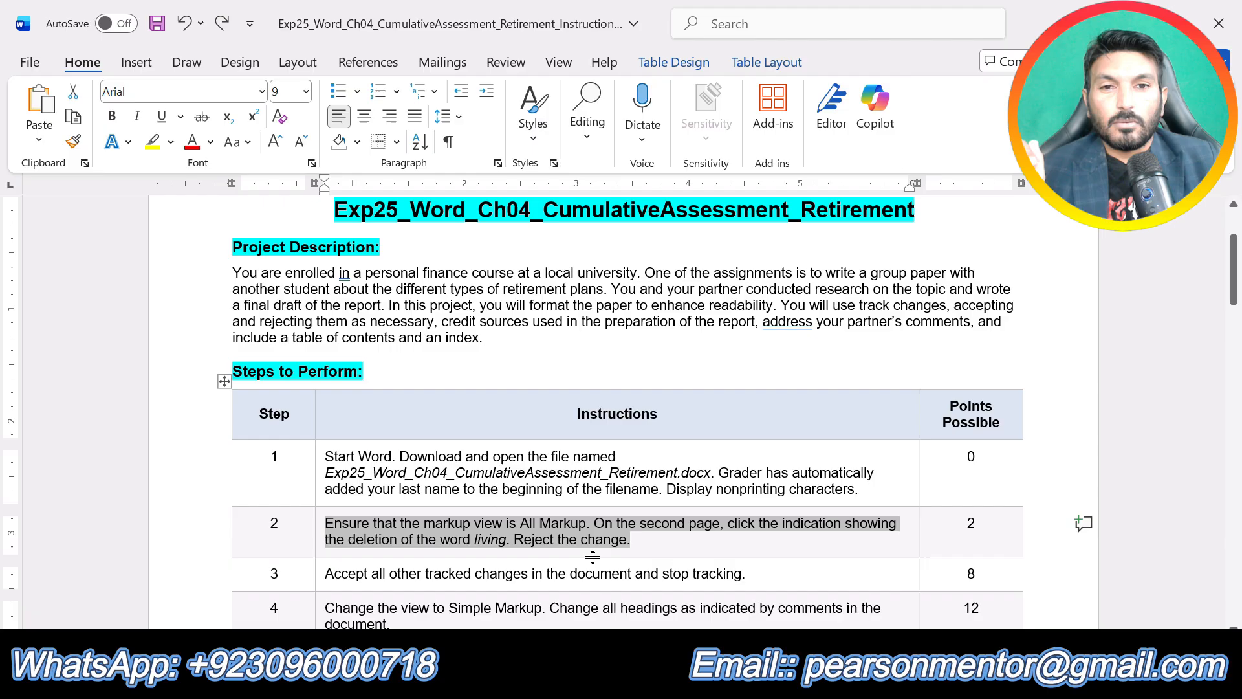
{"action": "left_click", "coordinate": [152, 141]}
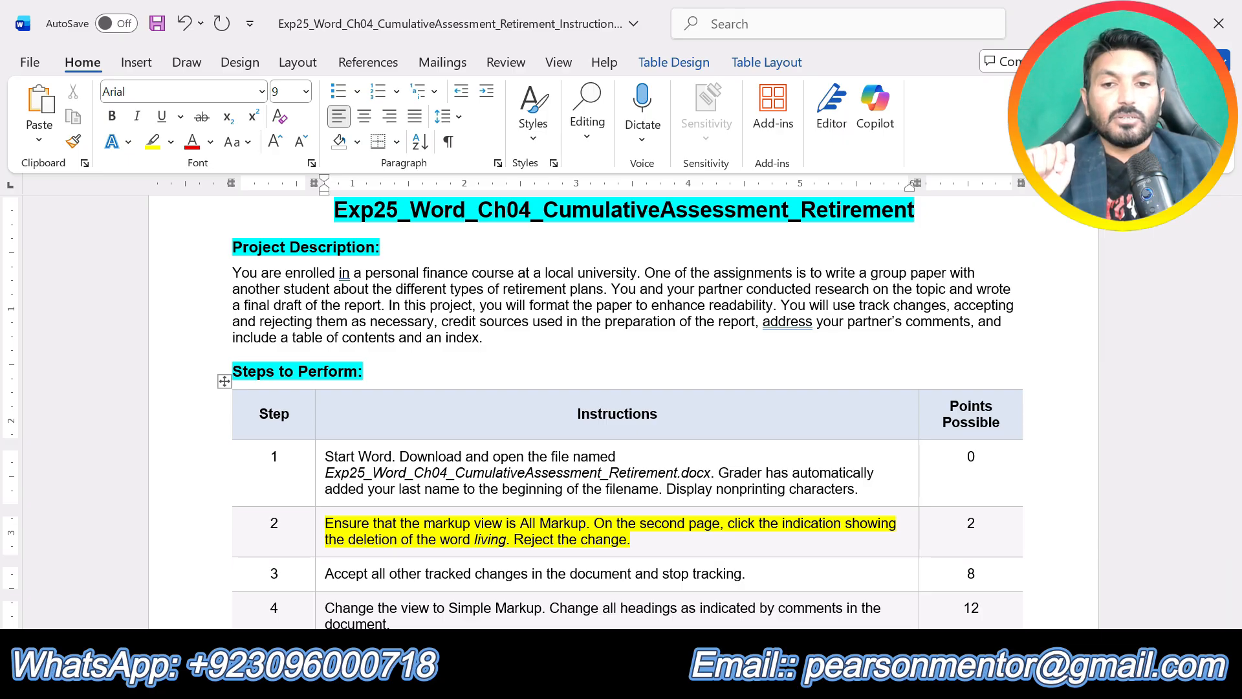
Switch to the retirement report document and change its markup view to All Markup.
{"action": "left_click", "coordinate": [787, 682]}
{"action": "left_click", "coordinate": [907, 588]}
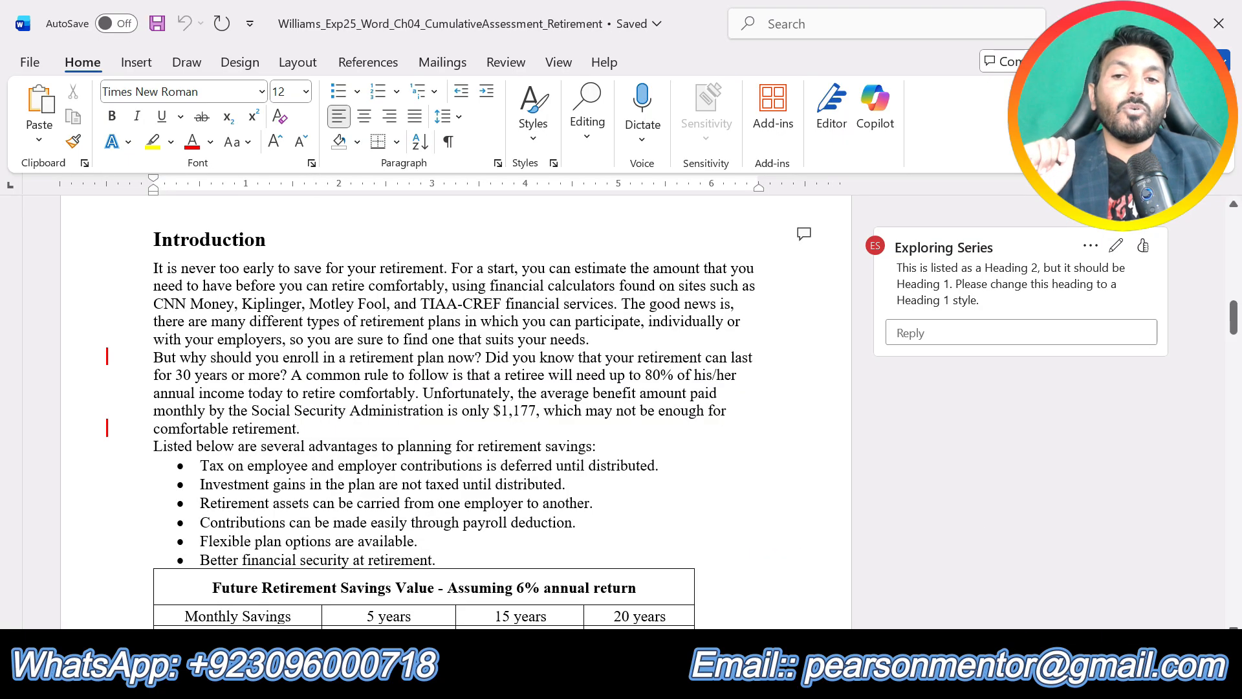
{"action": "left_click", "coordinate": [543, 65]}
{"action": "left_click", "coordinate": [508, 62]}
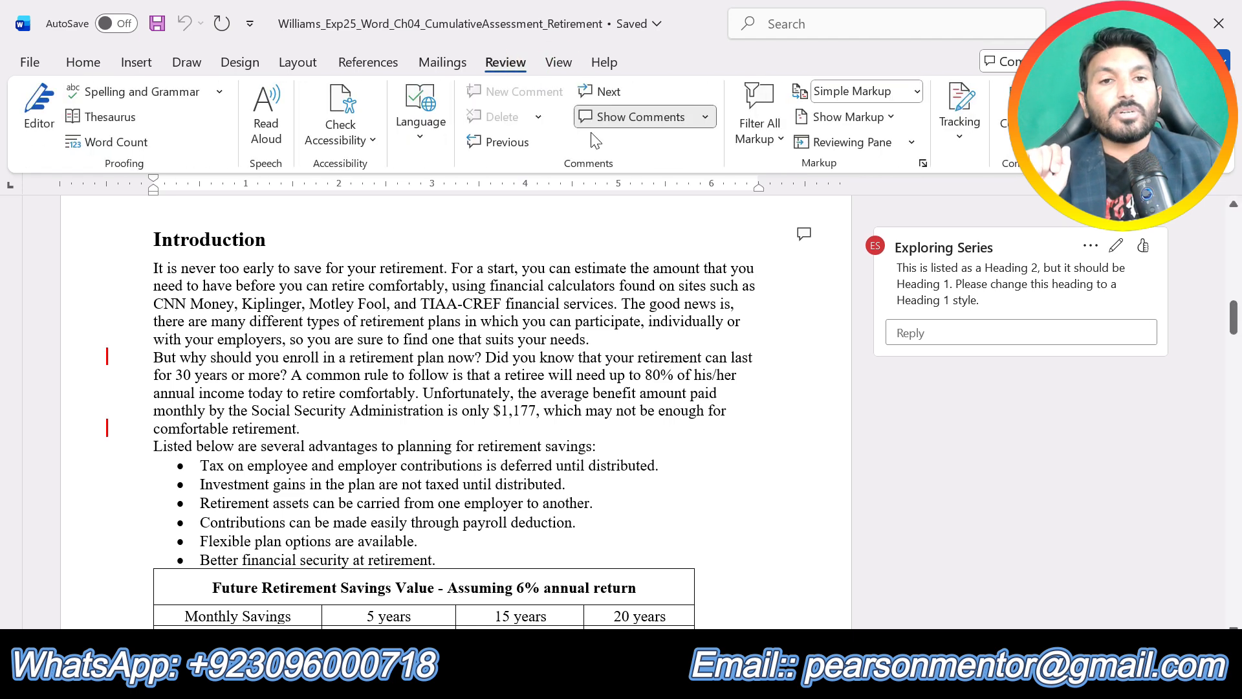
{"action": "left_click", "coordinate": [917, 91]}
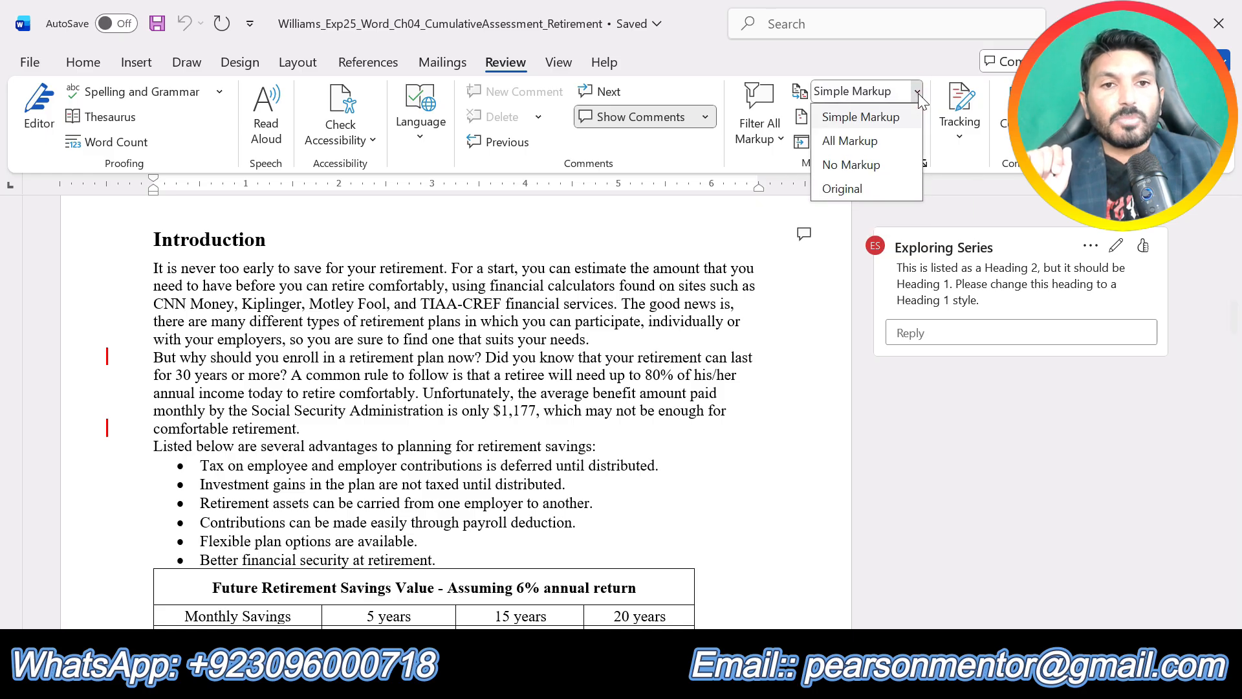
{"action": "left_click", "coordinate": [845, 144]}
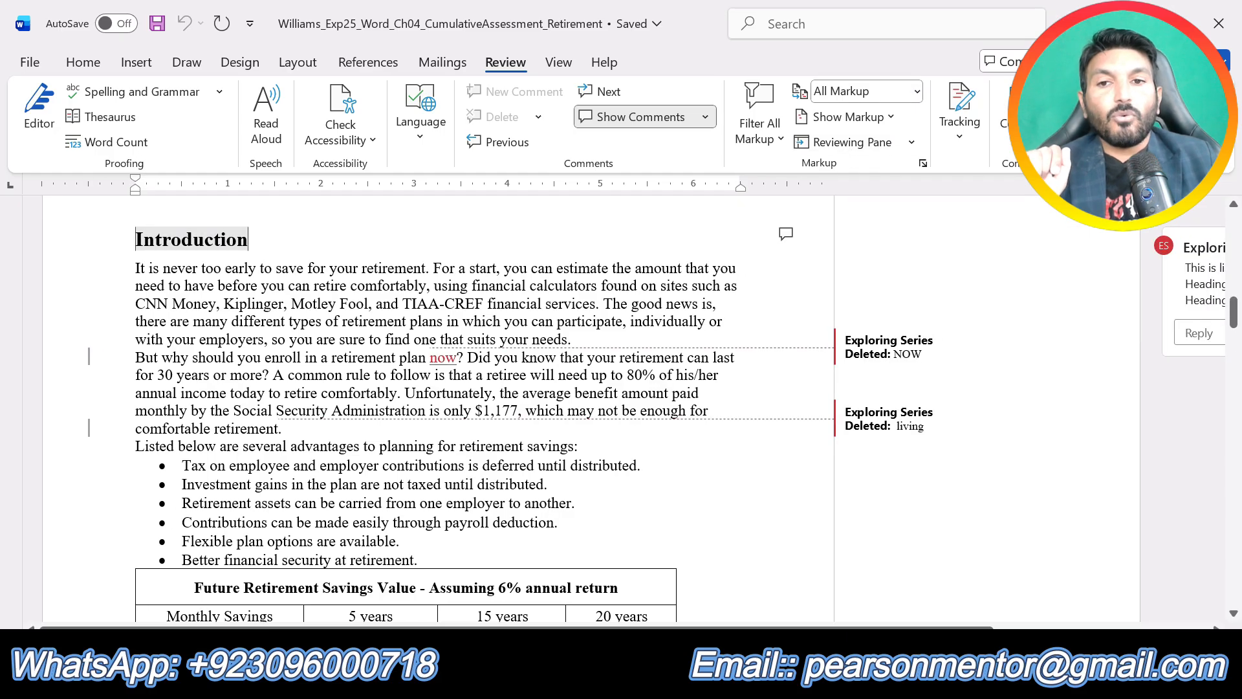
Reject the tracked deletion of the word "living" in the Introduction's second paragraph.
{"action": "scroll", "coordinate": [440, 408], "scroll_direction": "up", "scroll_amount": 2}
{"action": "scroll", "coordinate": [440, 407], "scroll_direction": "down", "scroll_amount": 1}
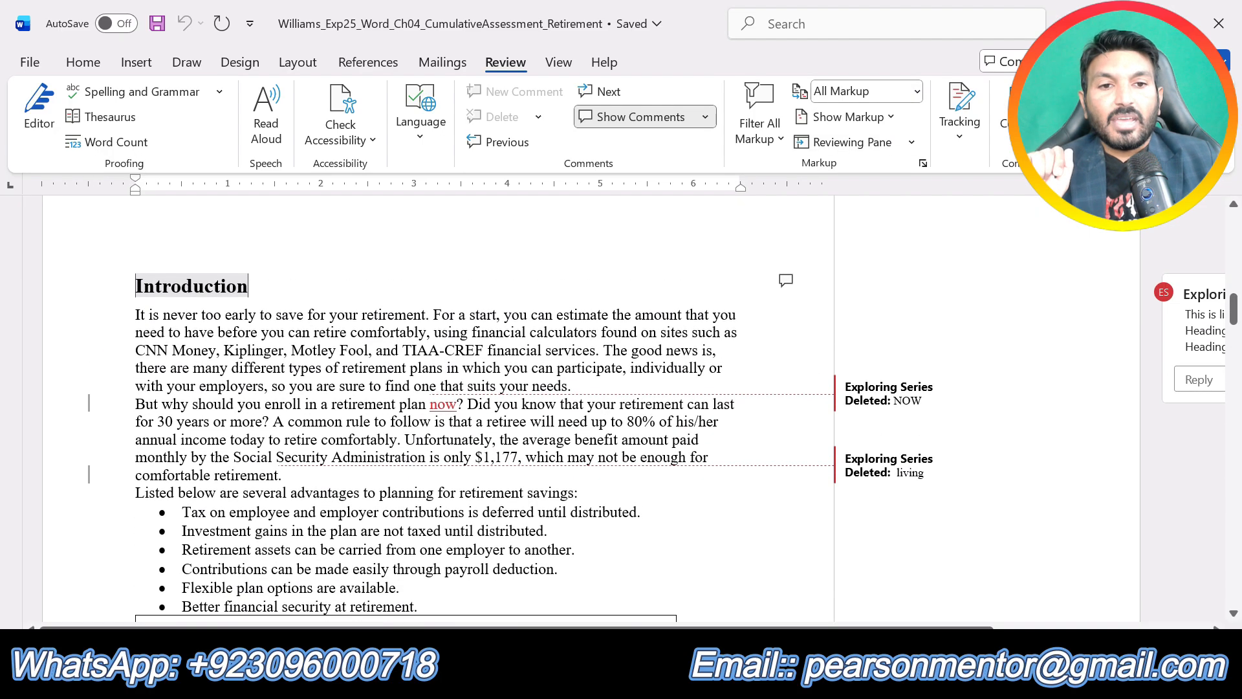
{"action": "scroll", "coordinate": [440, 407], "scroll_direction": "down", "scroll_amount": 1}
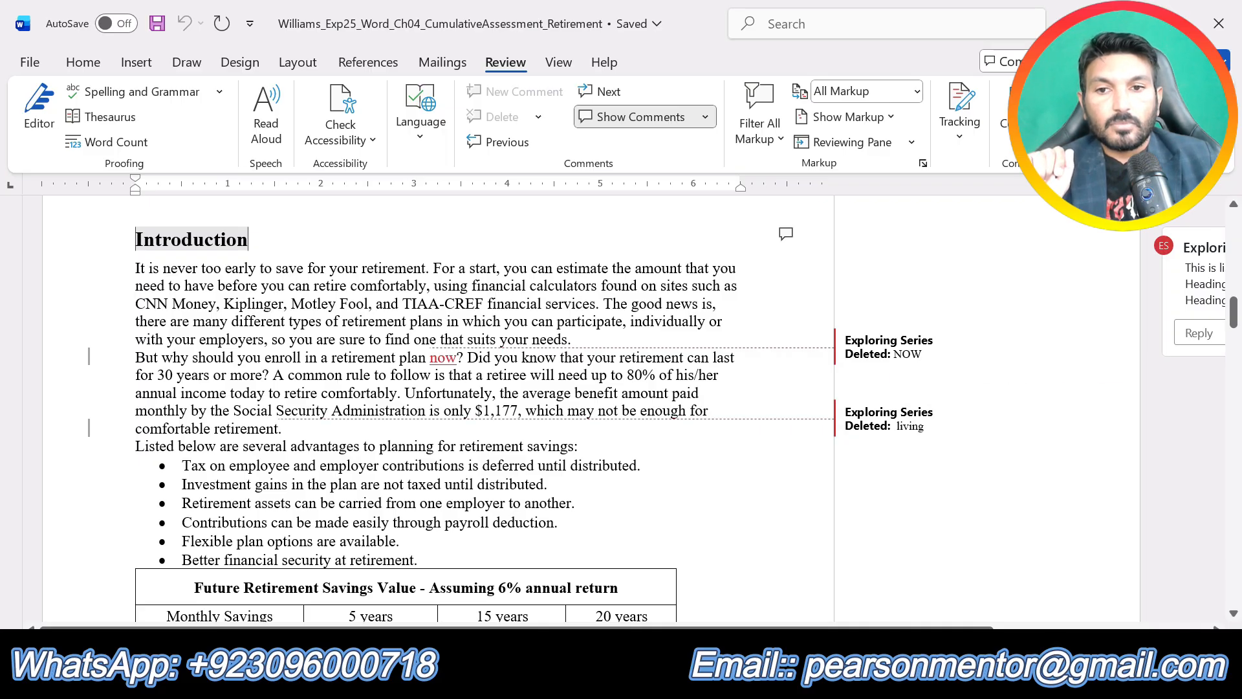
{"action": "left_click", "coordinate": [905, 422]}
{"action": "double_click", "coordinate": [909, 425]}
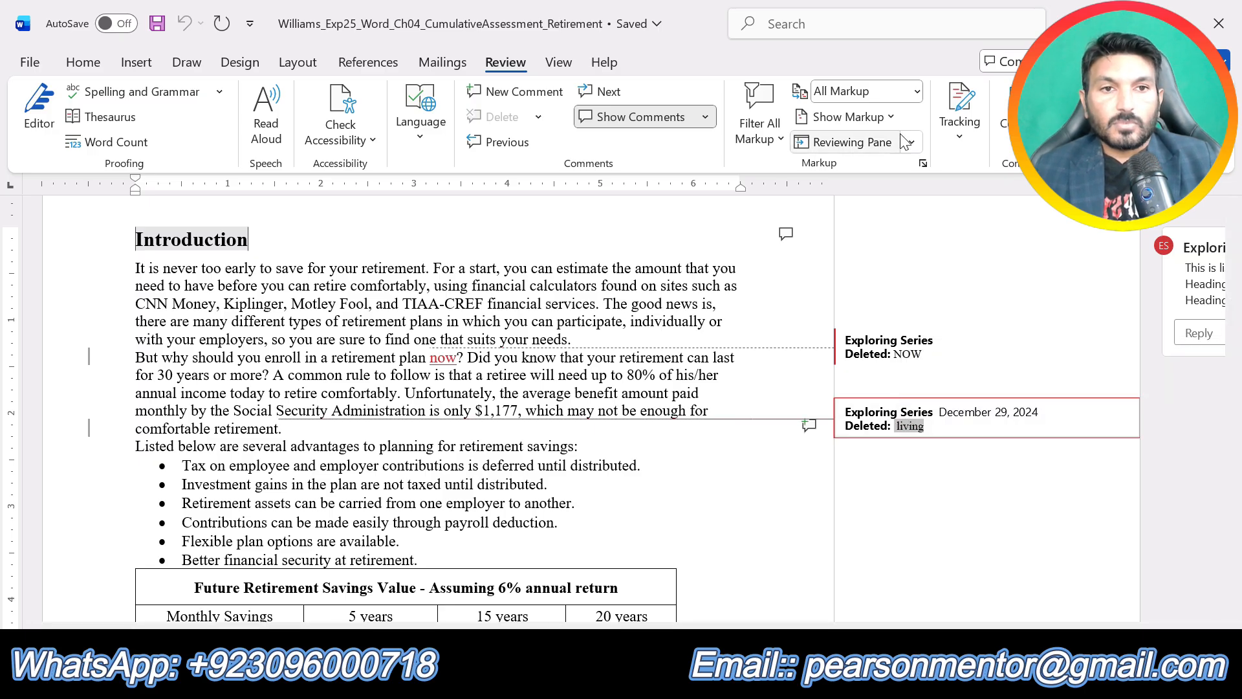
{"action": "left_click", "coordinate": [957, 139]}
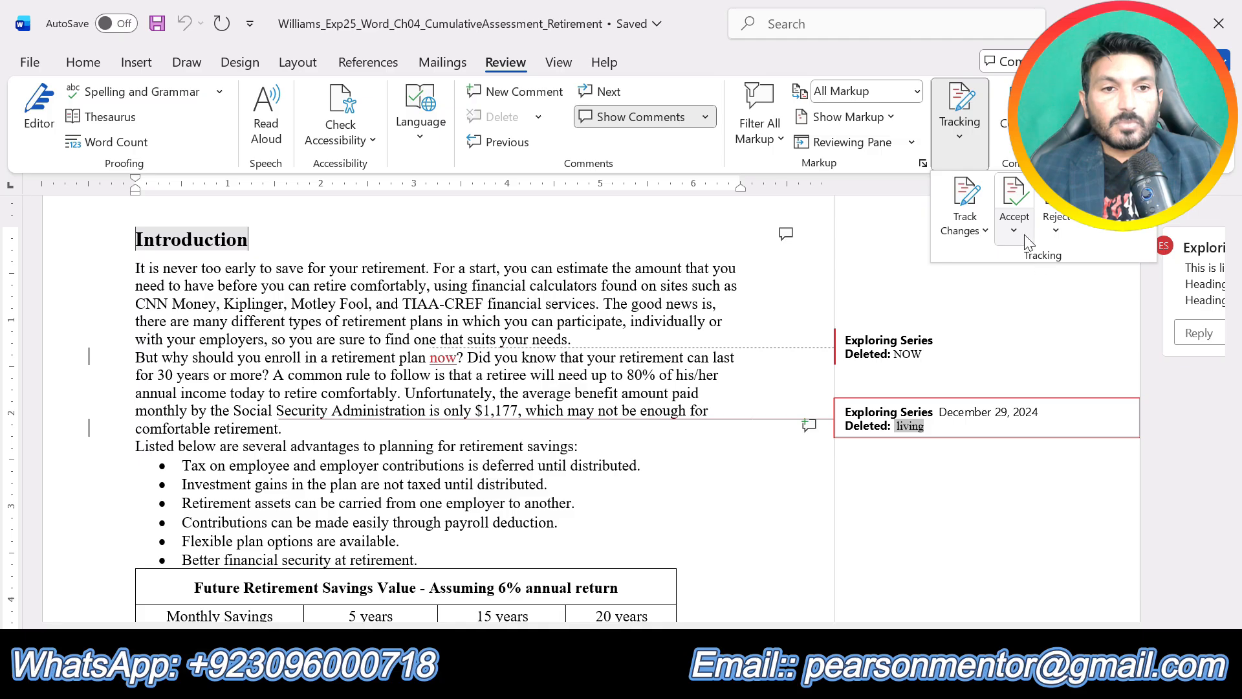
{"action": "left_click", "coordinate": [1056, 230]}
{"action": "left_click", "coordinate": [1060, 291]}
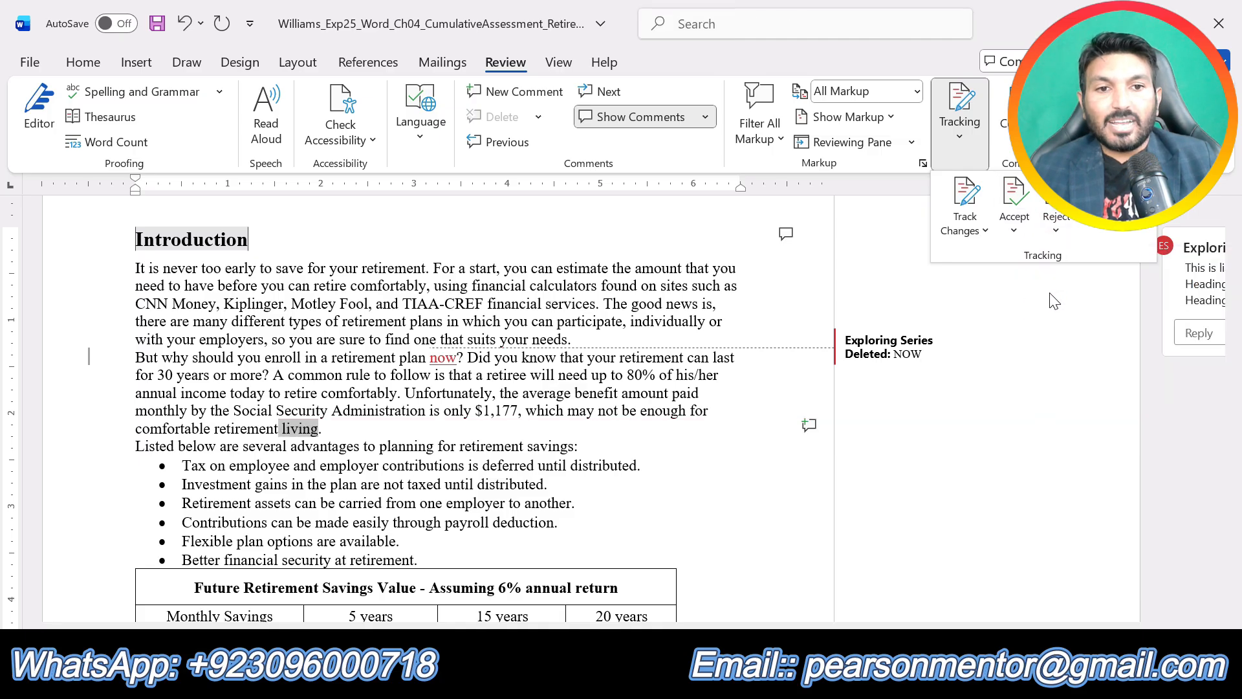
{"action": "left_click", "coordinate": [291, 432]}
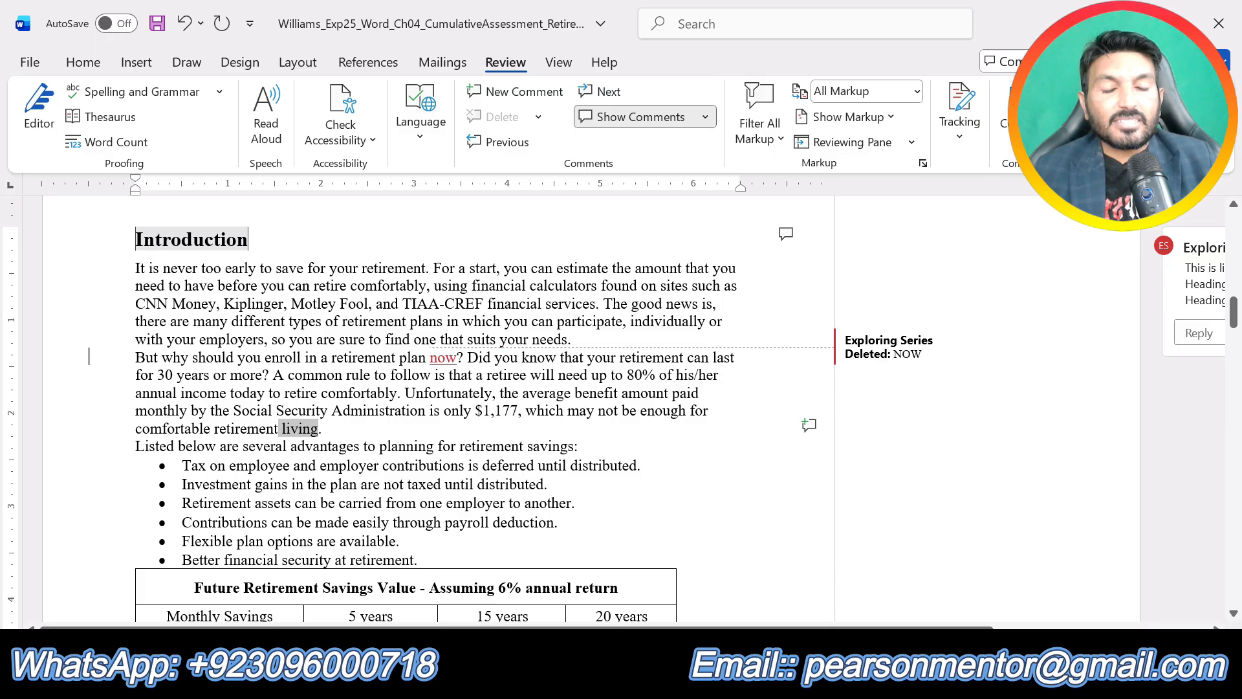
In the instructions document, undo the step 2 highlight and highlight the step 3 text in yellow instead.
{"action": "left_click", "coordinate": [790, 680]}
{"action": "left_click", "coordinate": [676, 592]}
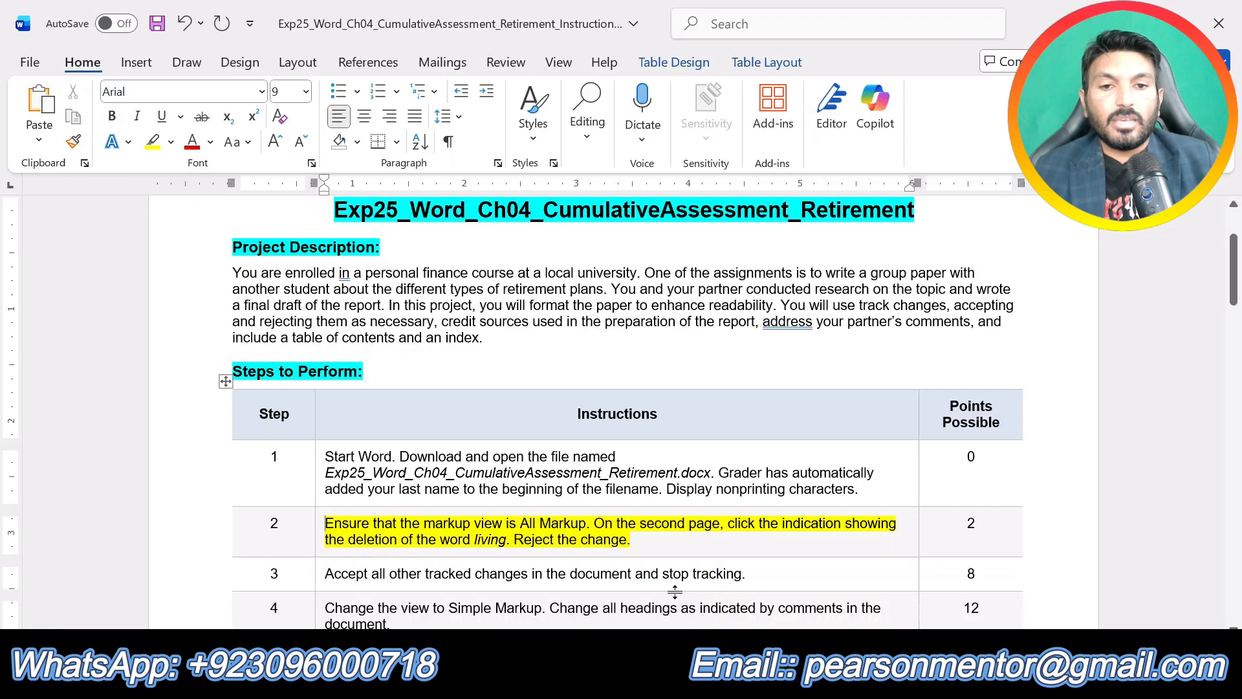
{"action": "key", "text": "ctrl+z"}
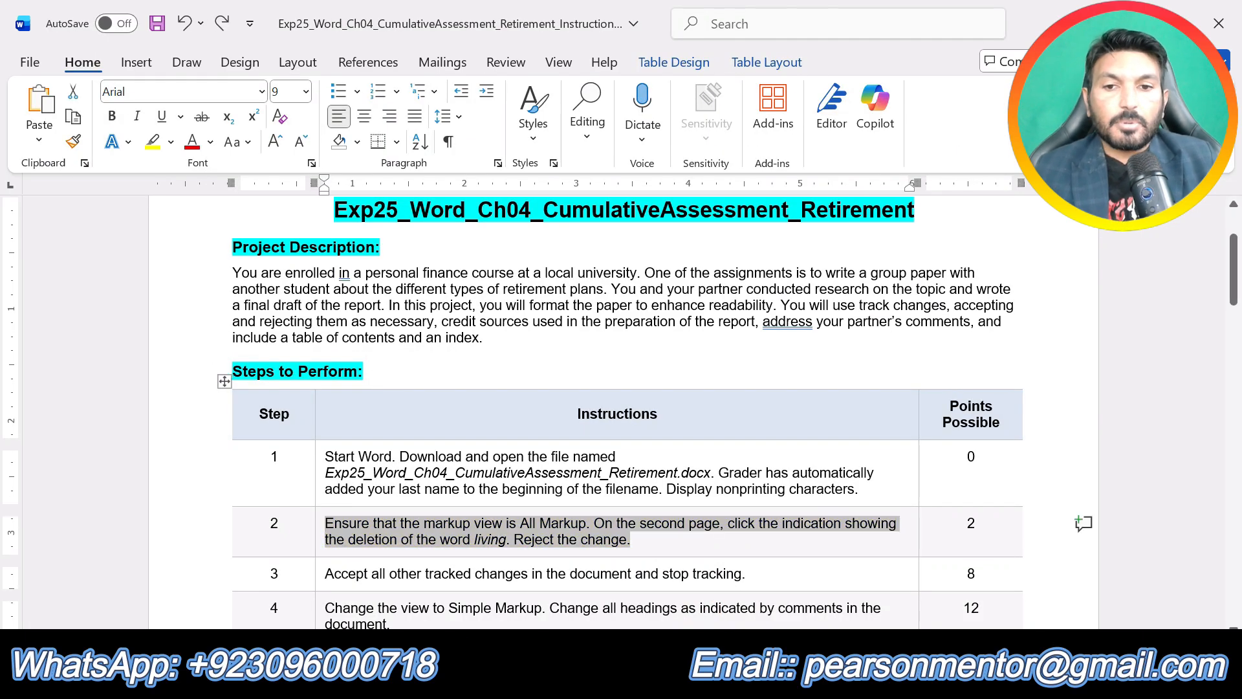
{"action": "left_click_drag", "start_coordinate": [749, 574], "coordinate": [323, 574]}
{"action": "left_click", "coordinate": [413, 535]}
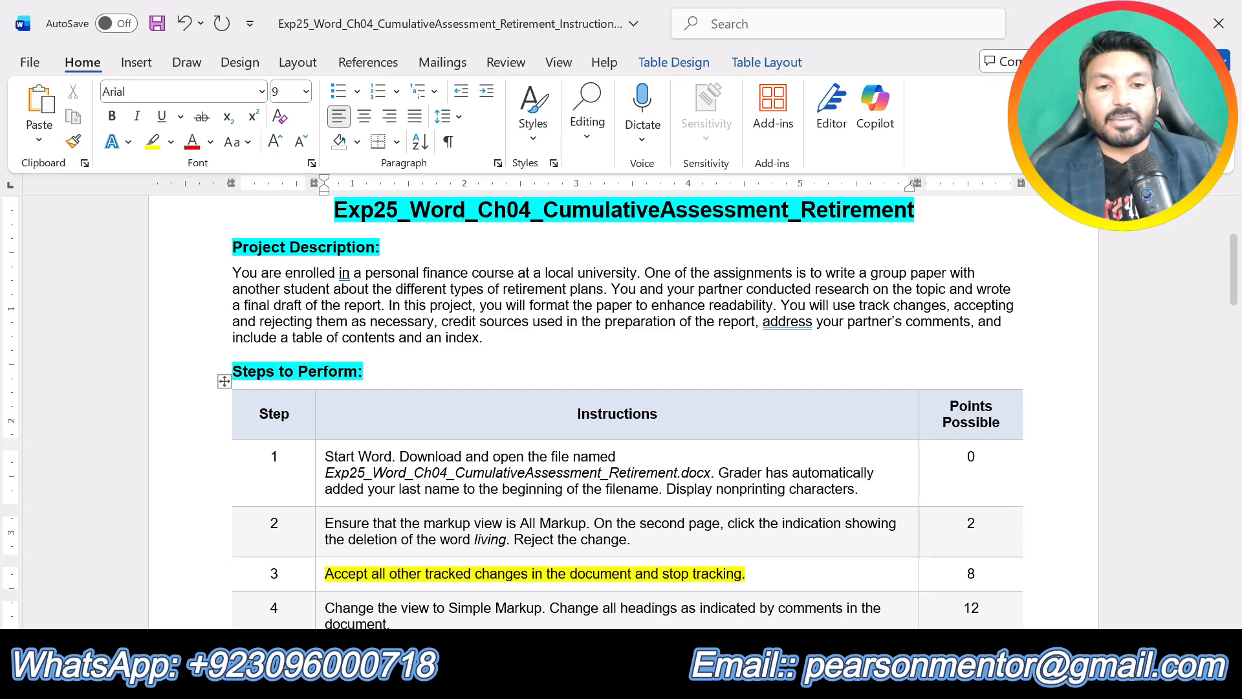
Switch to the retirement report document, accept all remaining tracked changes and stop tracking.
{"action": "mouse_move", "coordinate": [788, 682]}
{"action": "left_click", "coordinate": [891, 575]}
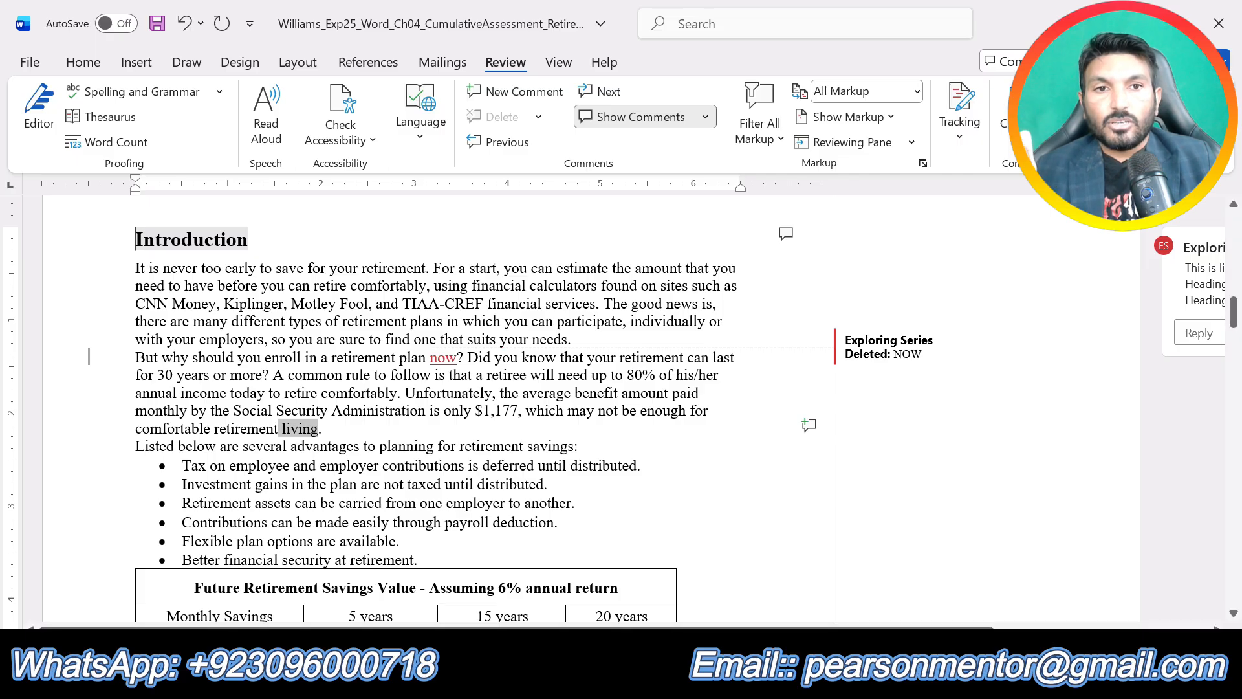
{"action": "left_click", "coordinate": [961, 139]}
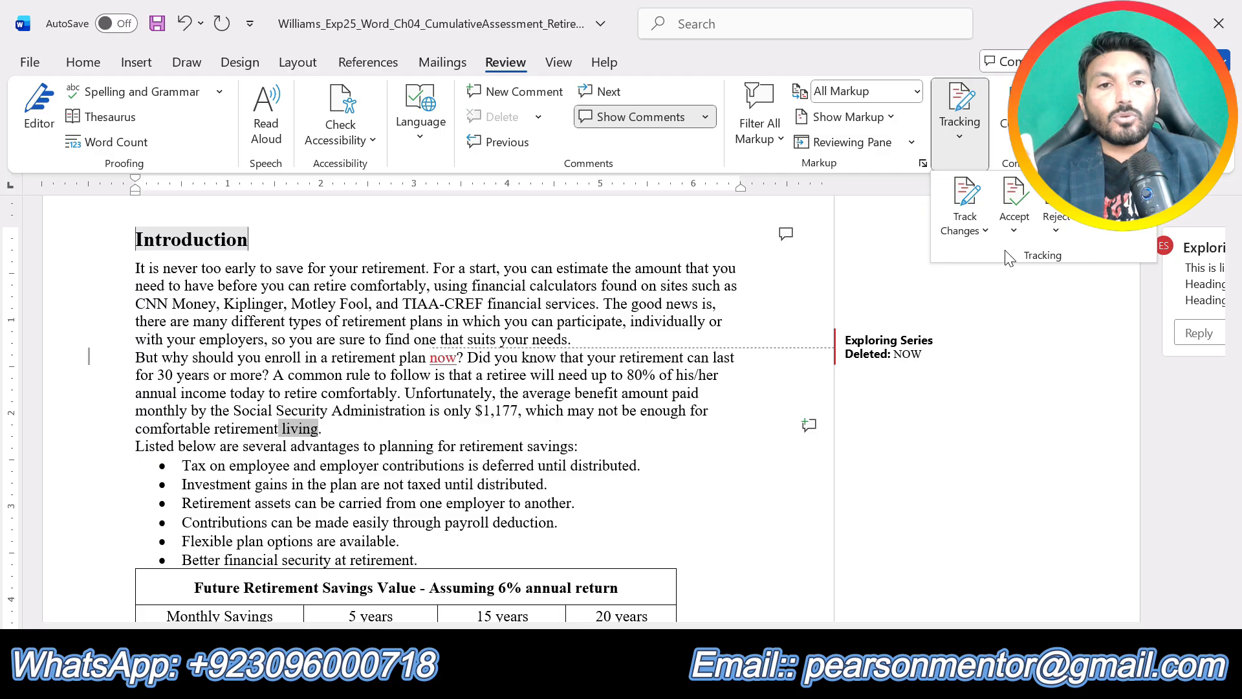
{"action": "left_click", "coordinate": [984, 232]}
{"action": "left_click", "coordinate": [984, 232]}
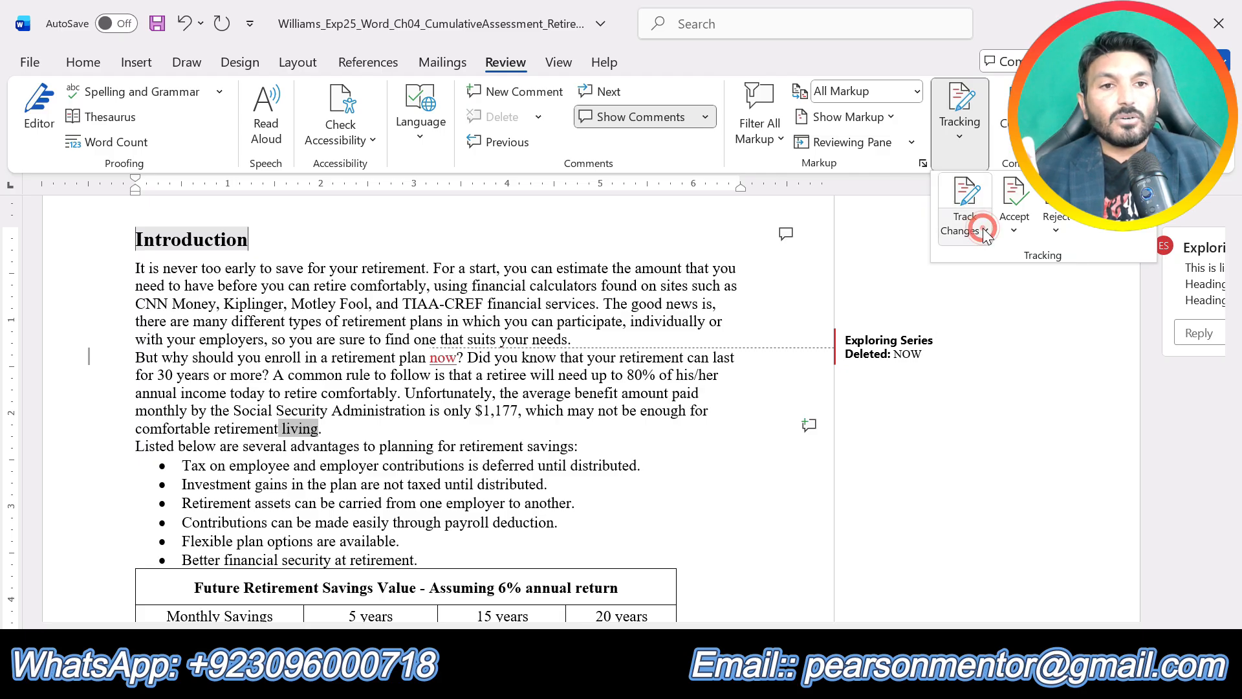
{"action": "left_click", "coordinate": [1013, 223]}
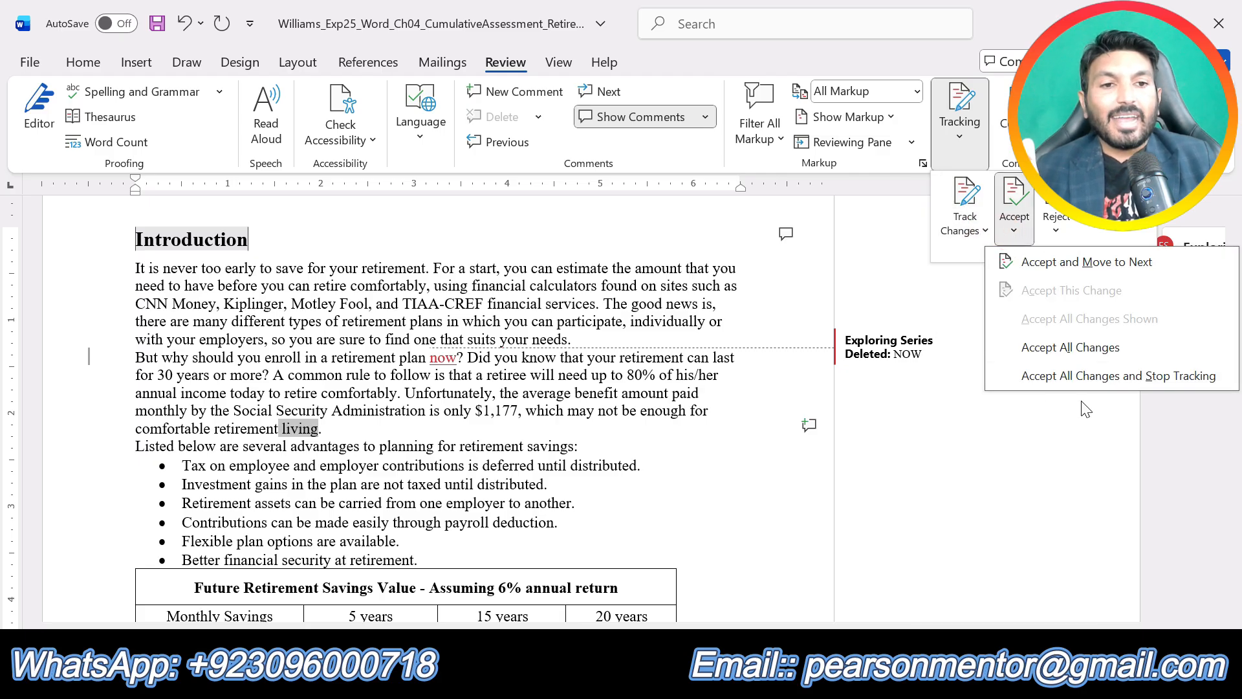
{"action": "left_click", "coordinate": [1024, 383]}
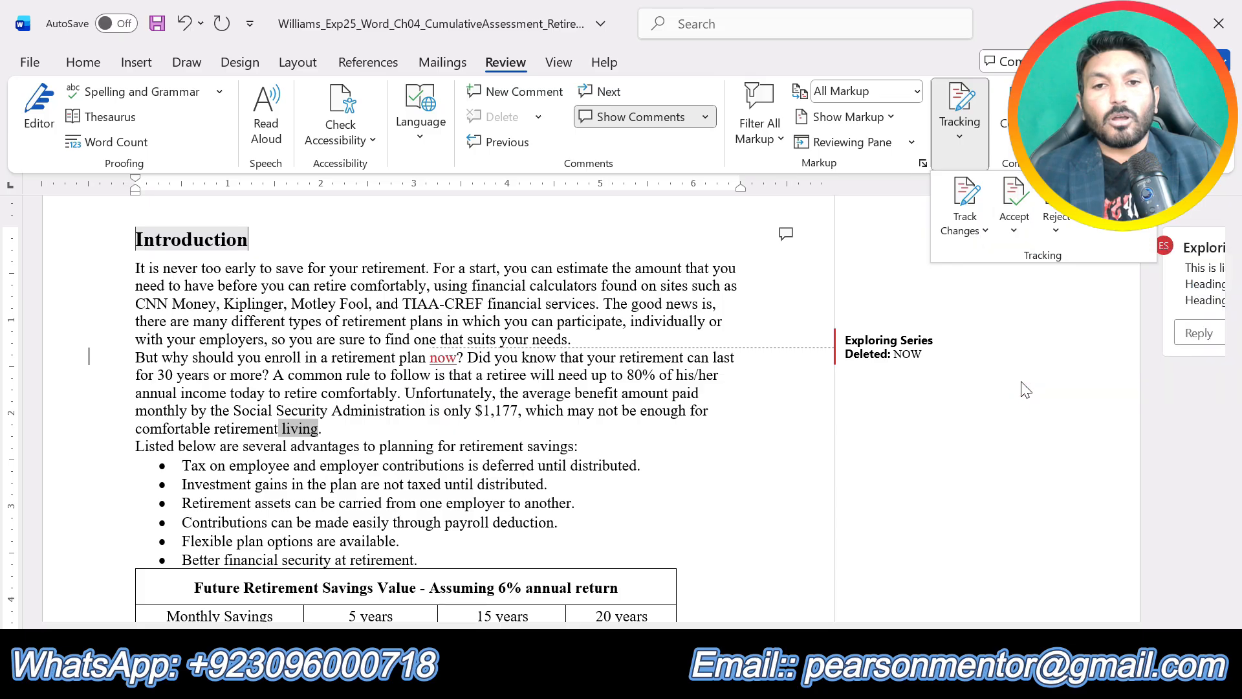
{"action": "left_click", "coordinate": [511, 408]}
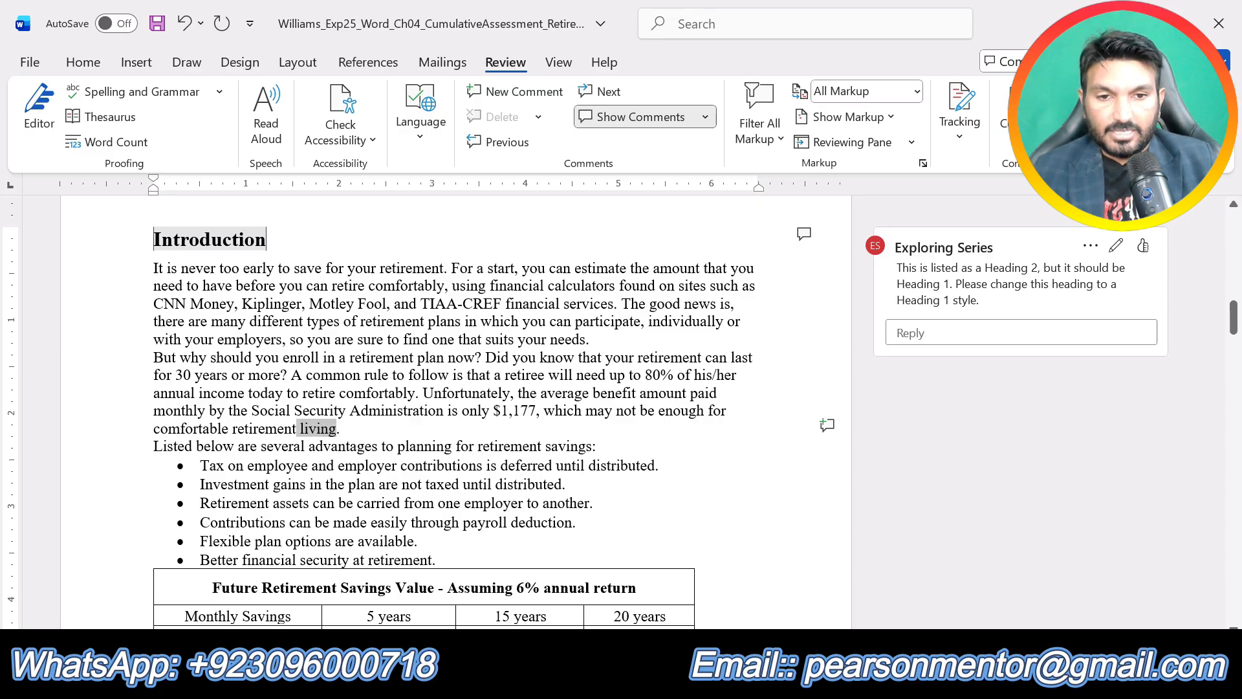
In the instructions document, undo the step 3 highlight and highlight the step 4 text in yellow instead.
{"action": "mouse_move", "coordinate": [788, 682]}
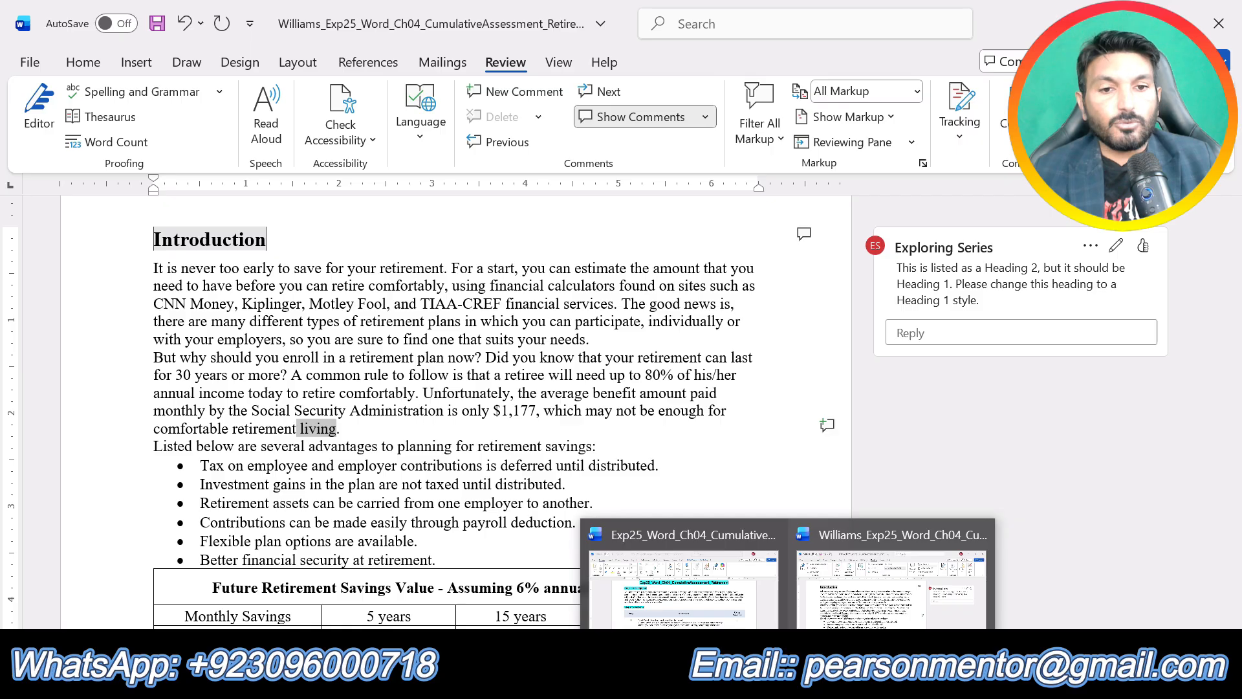
{"action": "left_click", "coordinate": [685, 592]}
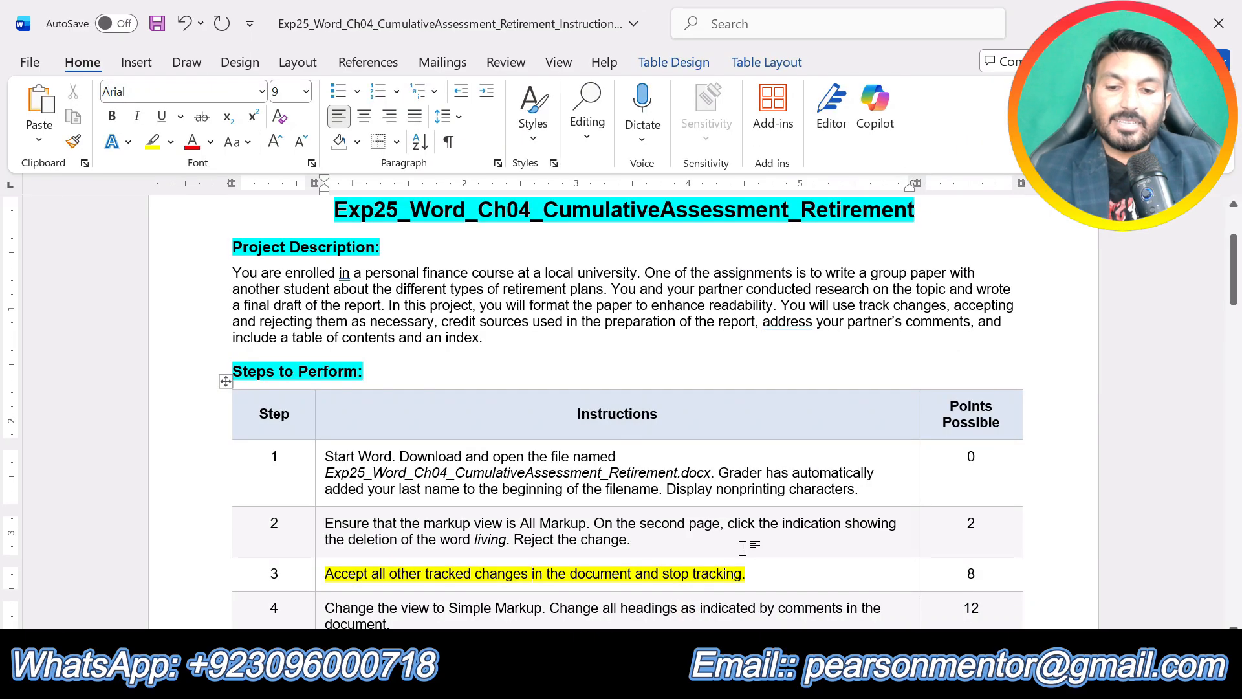
{"action": "key", "text": "ctrl+z"}
{"action": "left_click", "coordinate": [756, 568]}
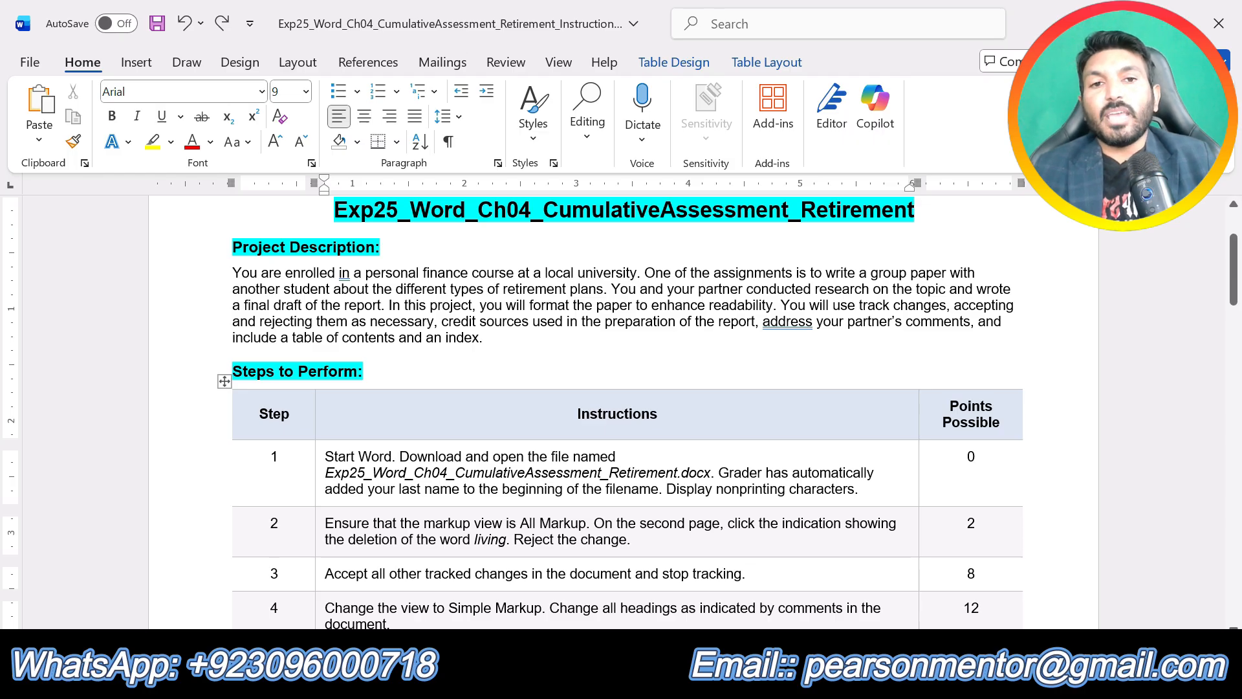
{"action": "left_click", "coordinate": [754, 566]}
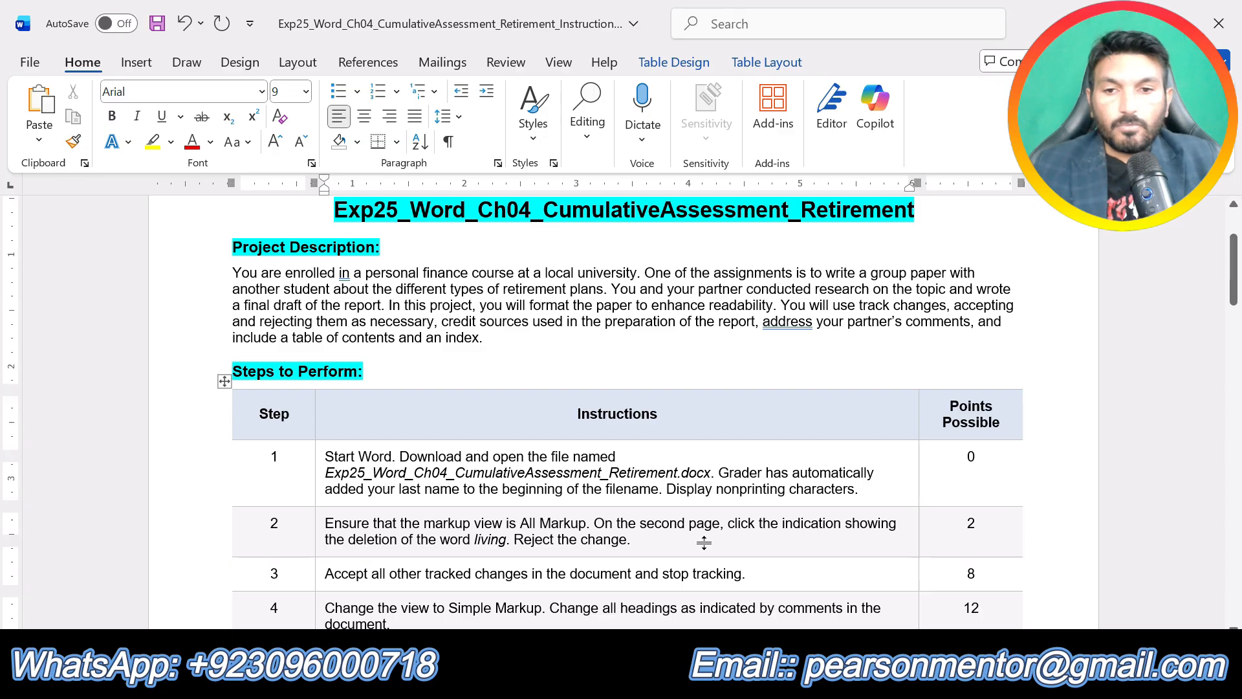
{"action": "scroll", "coordinate": [735, 548], "scroll_direction": "down", "scroll_amount": 3}
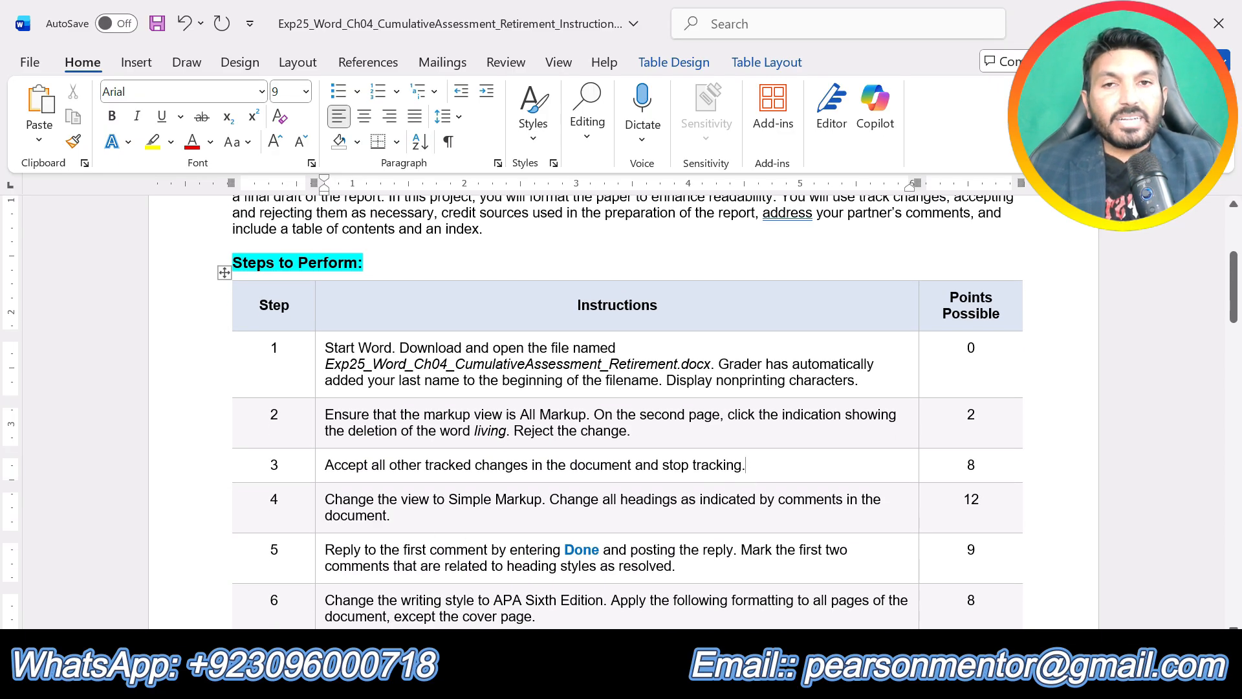
{"action": "triple_click", "coordinate": [388, 506]}
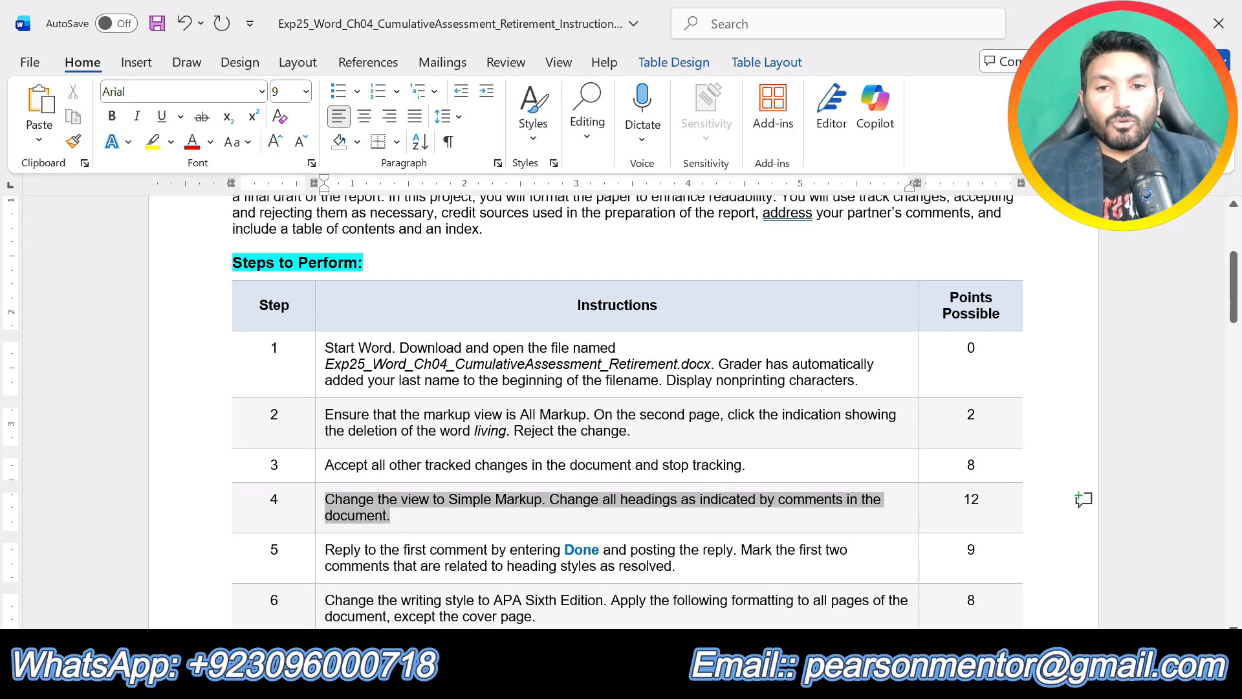
{"action": "left_click", "coordinate": [415, 467]}
{"action": "left_click", "coordinate": [428, 519]}
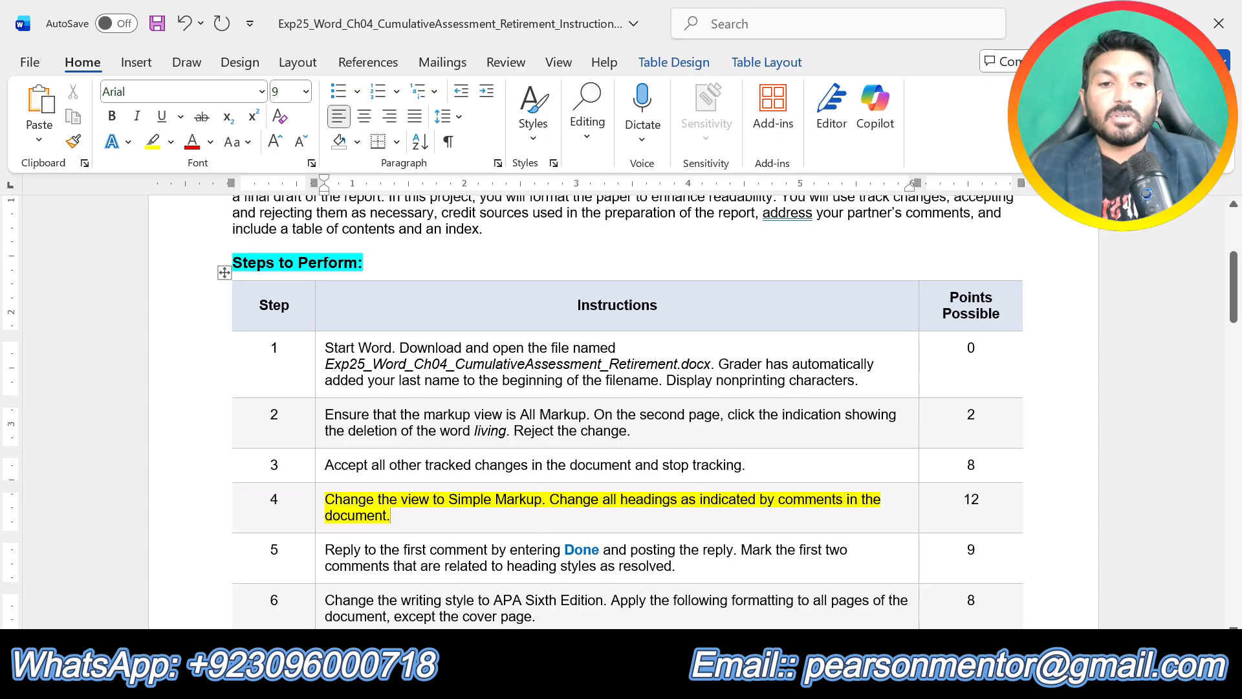
Switch back to the retirement report document and change its markup view to Simple Markup.
{"action": "left_click", "coordinate": [871, 586]}
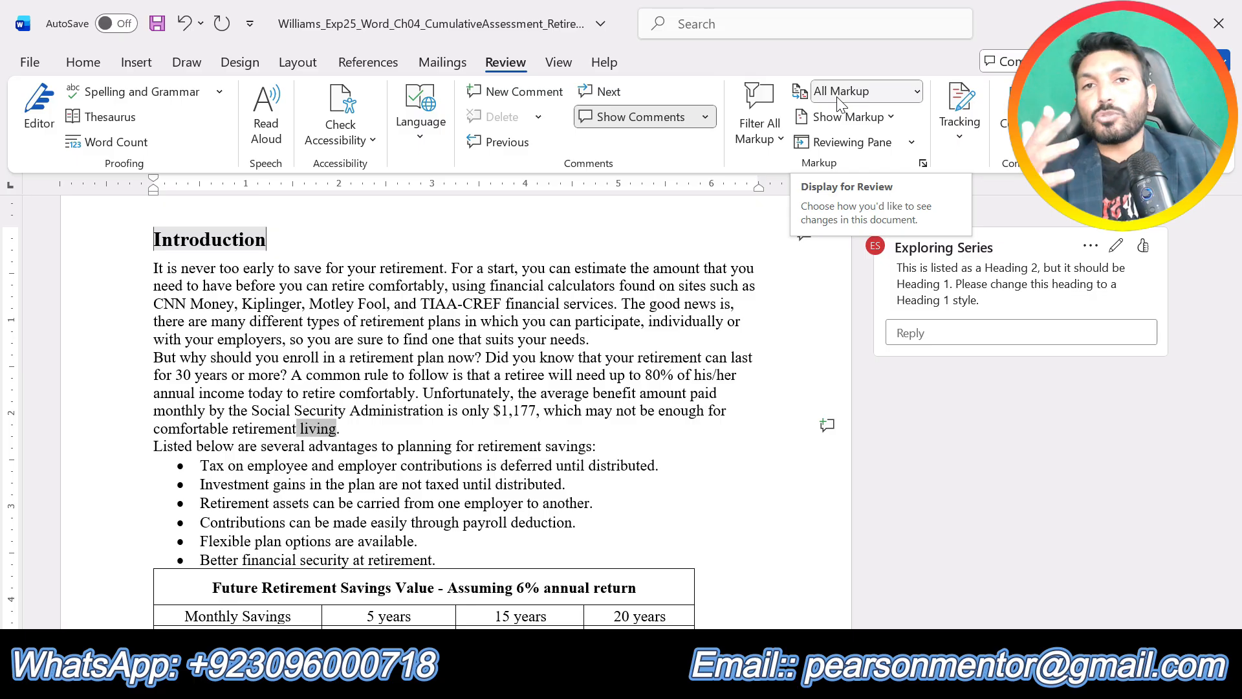
{"action": "left_click", "coordinate": [917, 91]}
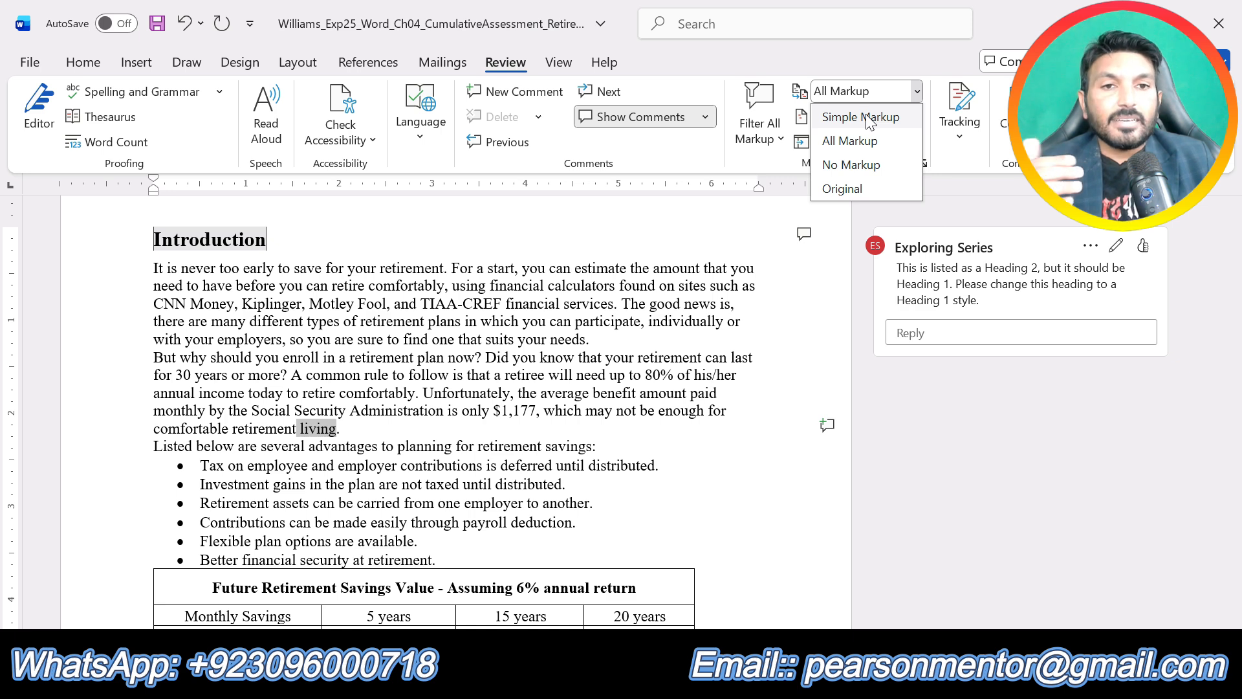
{"action": "left_click", "coordinate": [870, 119]}
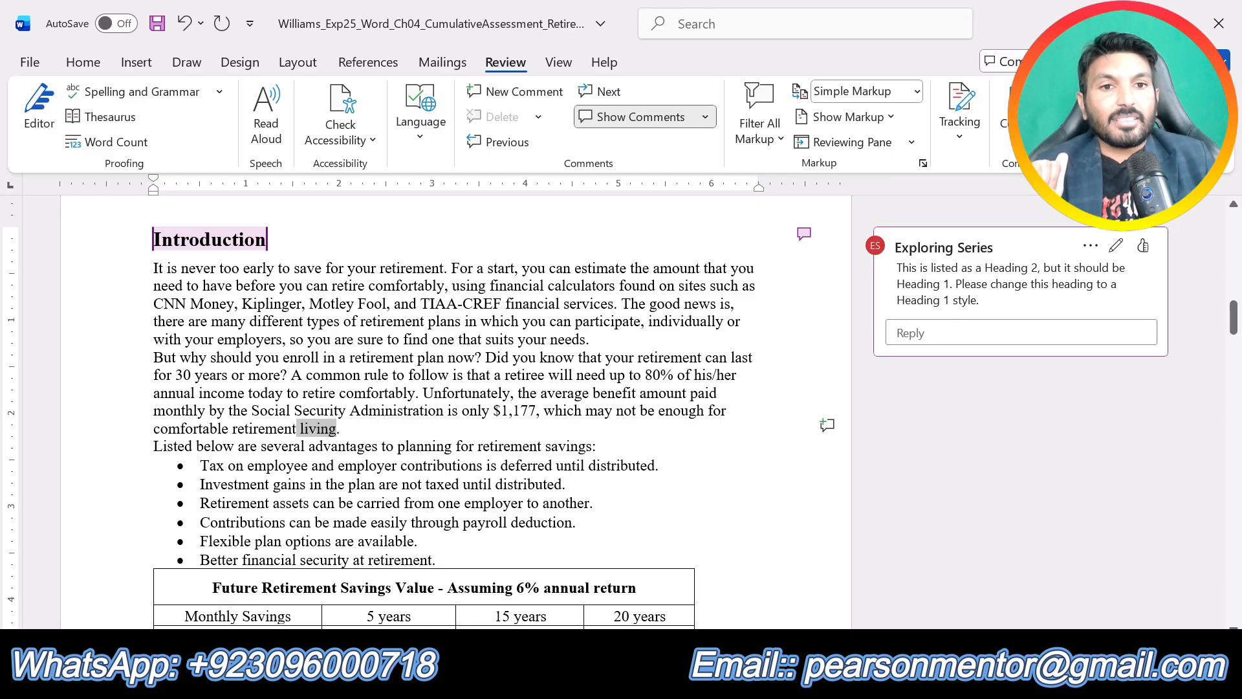
Apply the Heading 1 style to the "Introduction" heading, as its comment asks.
{"action": "scroll", "coordinate": [456, 413], "scroll_direction": "up", "scroll_amount": 5}
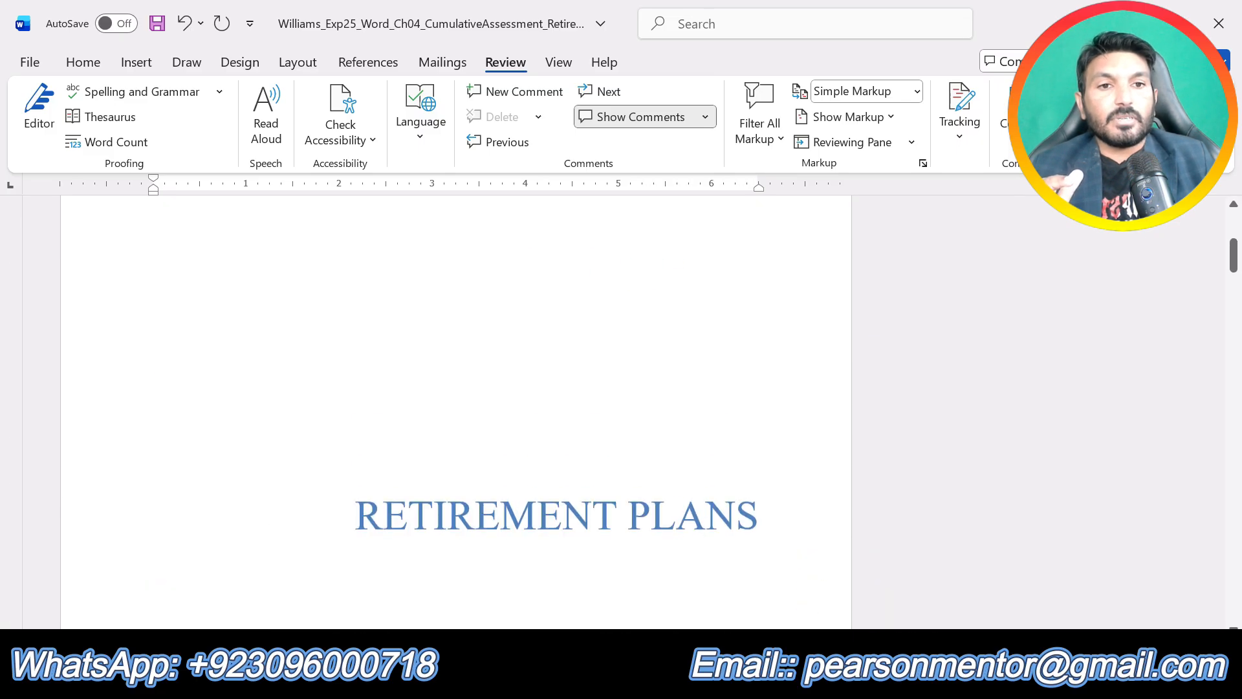
{"action": "scroll", "coordinate": [456, 414], "scroll_direction": "down", "scroll_amount": 5}
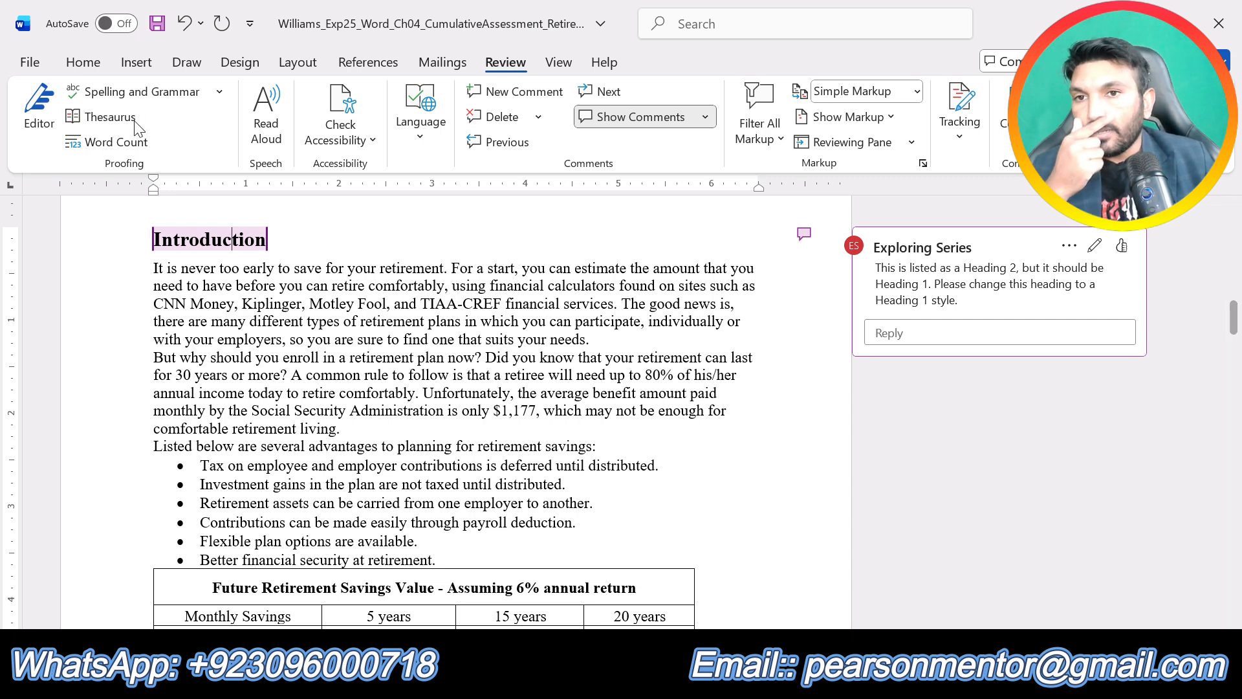
{"action": "left_click", "coordinate": [83, 65]}
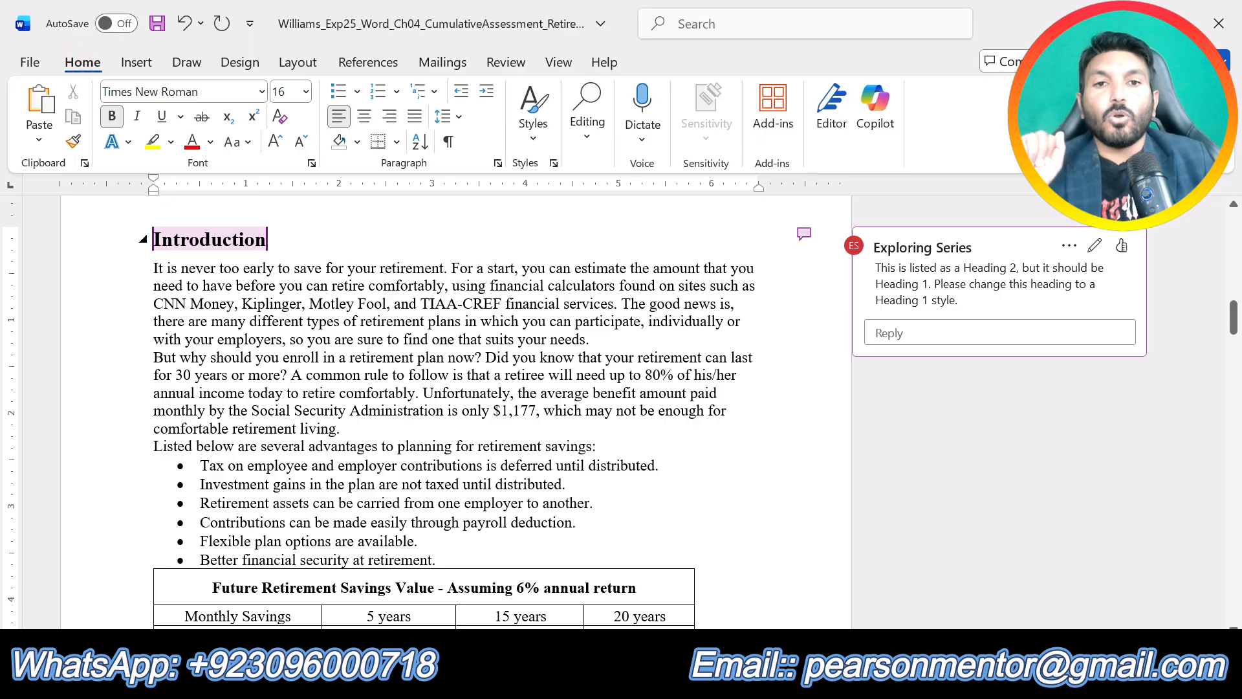
{"action": "left_click", "coordinate": [535, 137]}
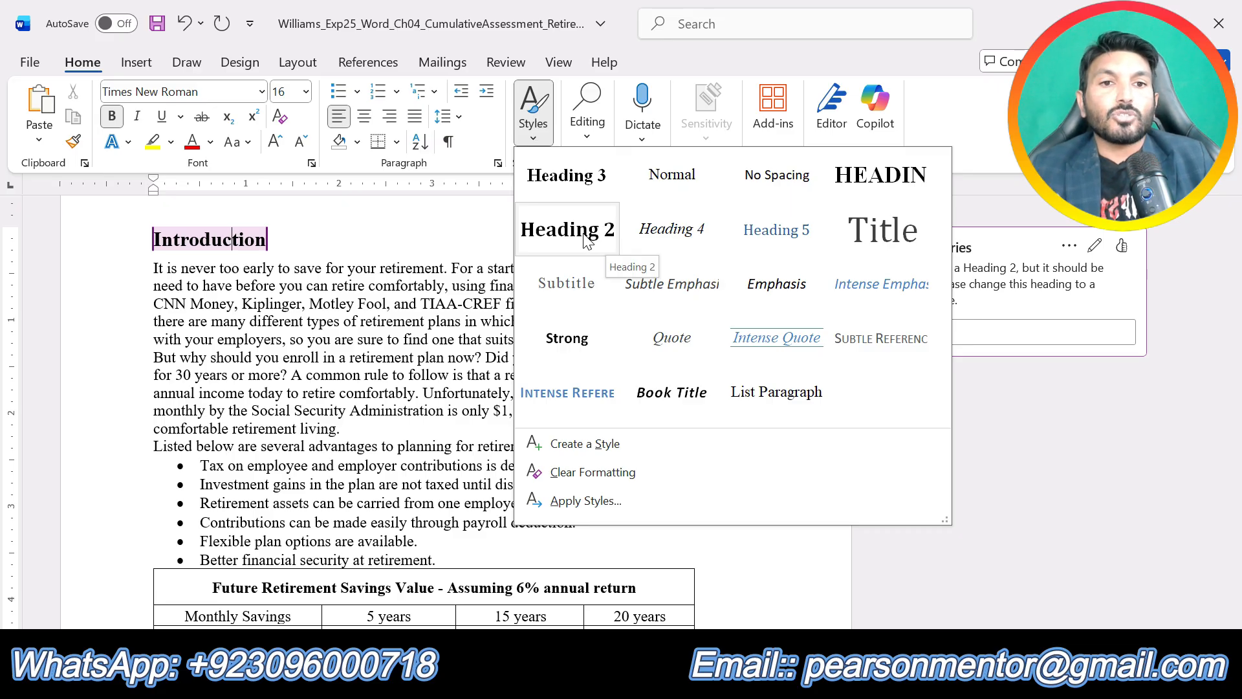
{"action": "left_click", "coordinate": [881, 184]}
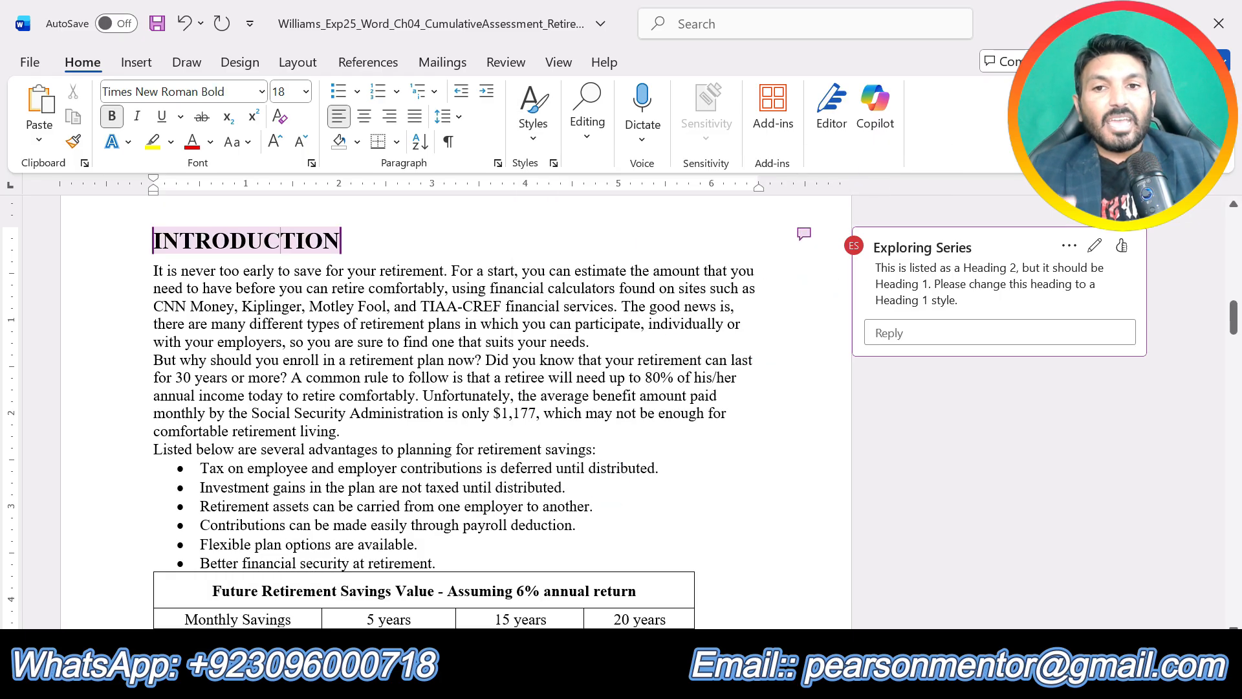
{"action": "left_click", "coordinate": [505, 344]}
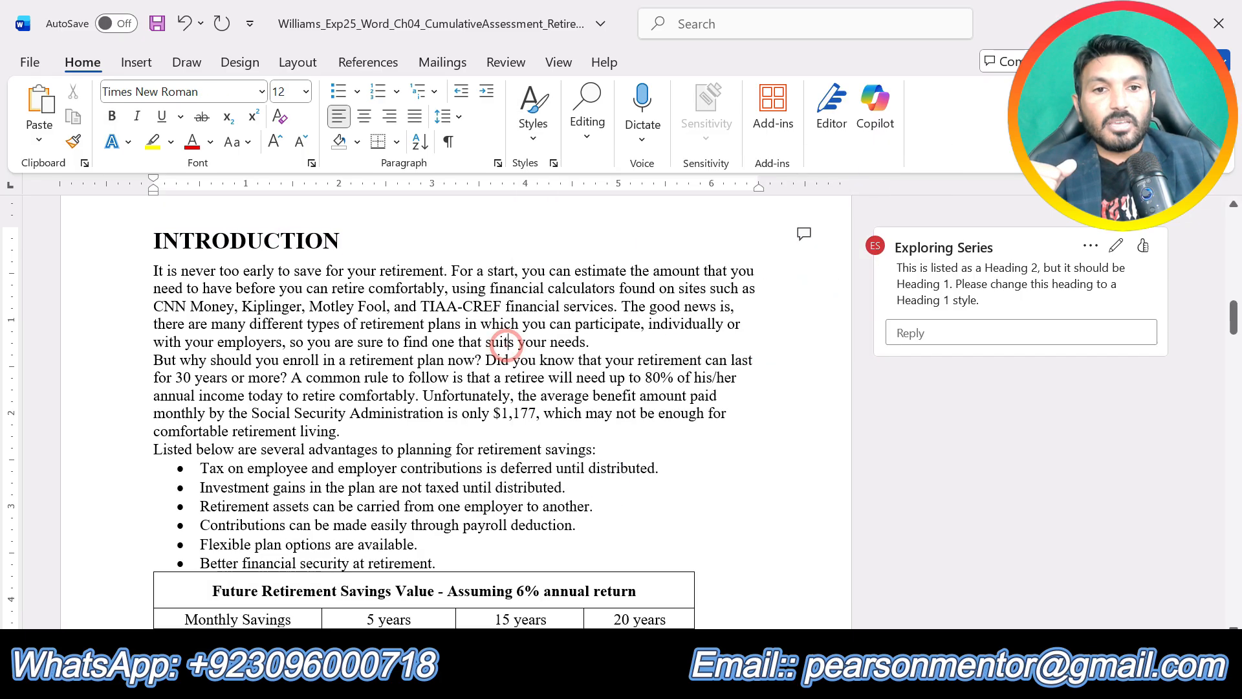
Apply the Heading 2 style to the "Traditional Individual Retirement Arrangements (IRA)" and "Roth Individual Retirement Arrangements (Roth IRA)" headings.
{"action": "scroll", "coordinate": [505, 344], "scroll_direction": "down", "scroll_amount": 8}
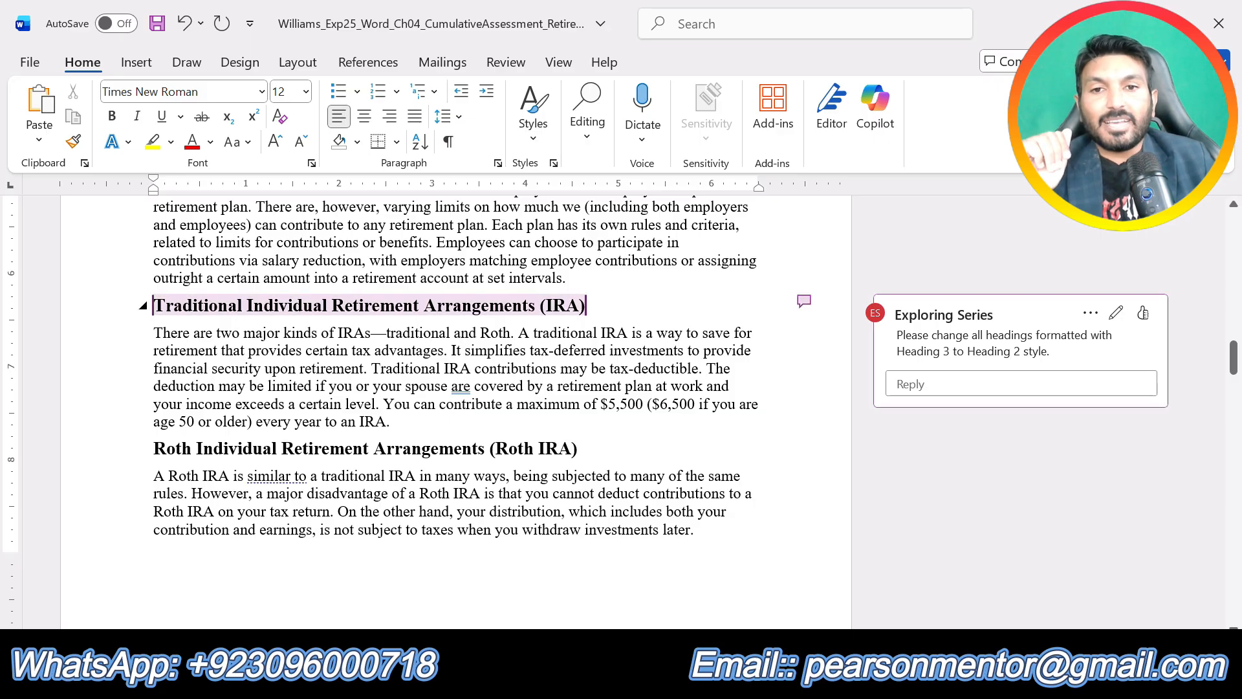
{"action": "left_click", "coordinate": [437, 301]}
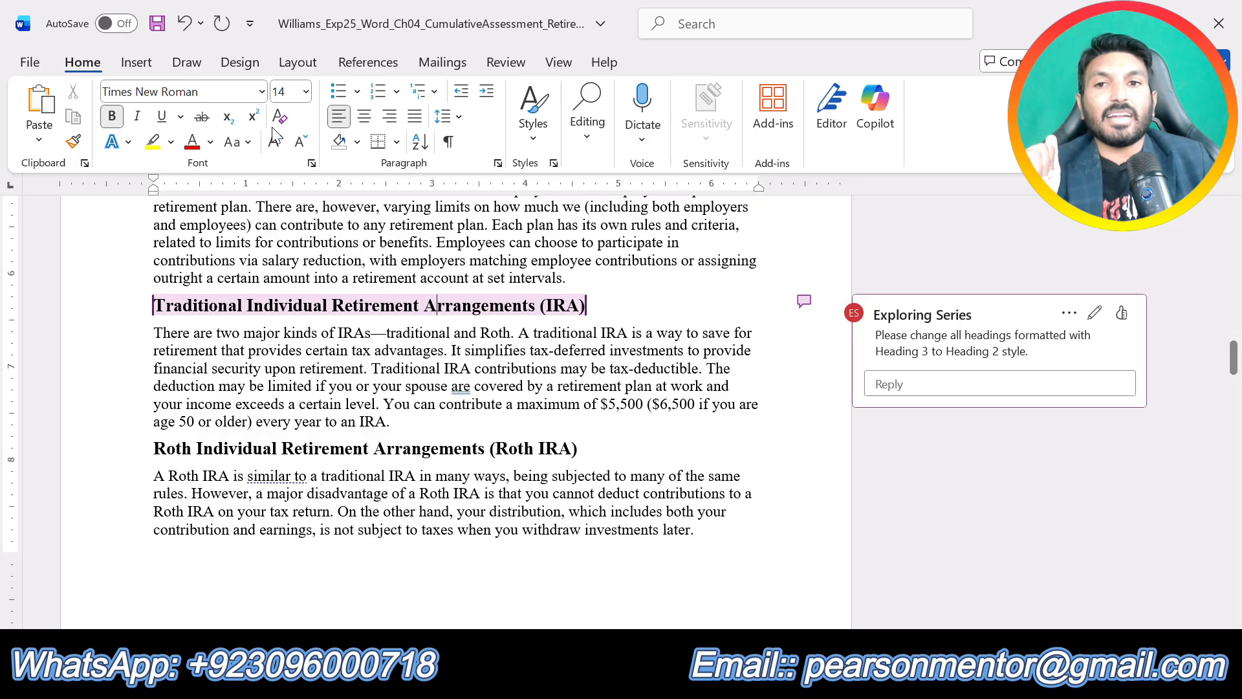
{"action": "left_click", "coordinate": [530, 134]}
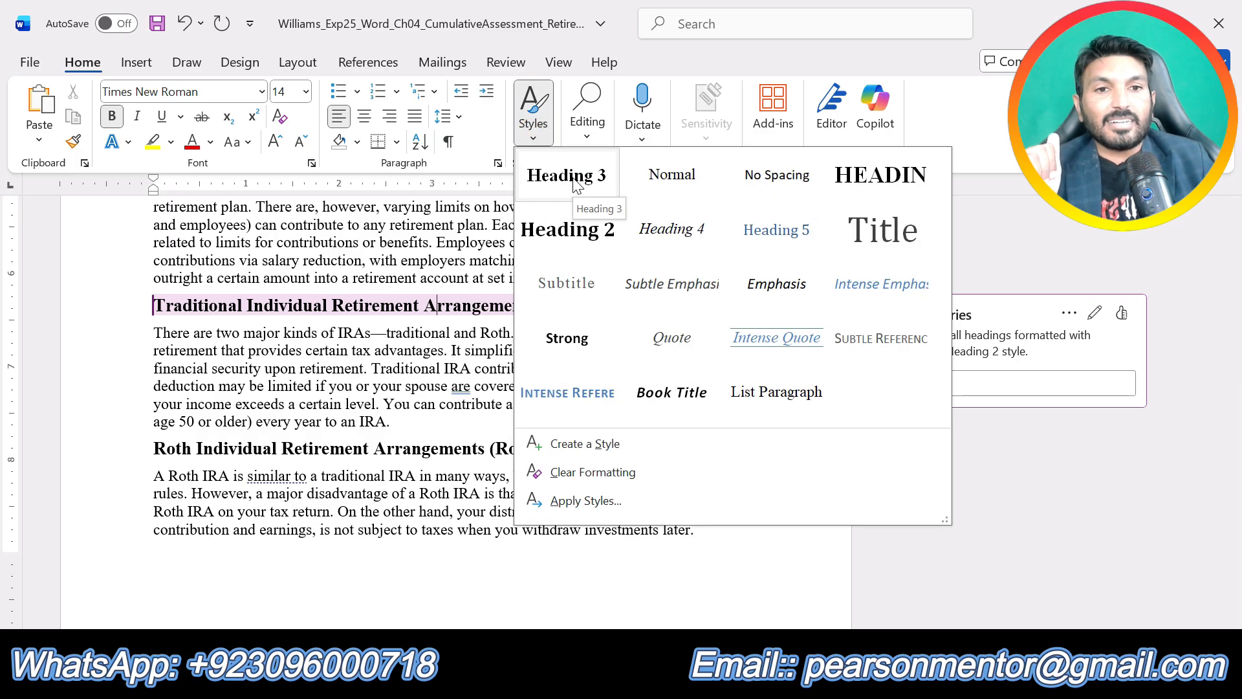
{"action": "left_click", "coordinate": [573, 246]}
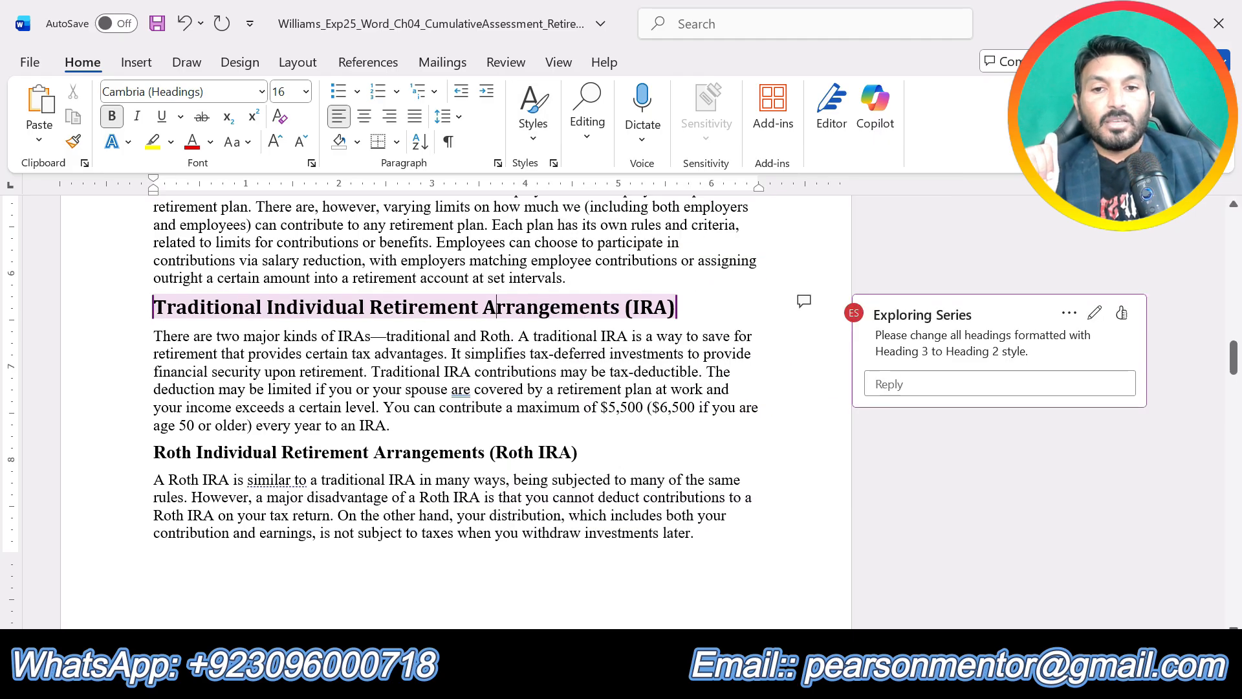
{"action": "left_click", "coordinate": [455, 452]}
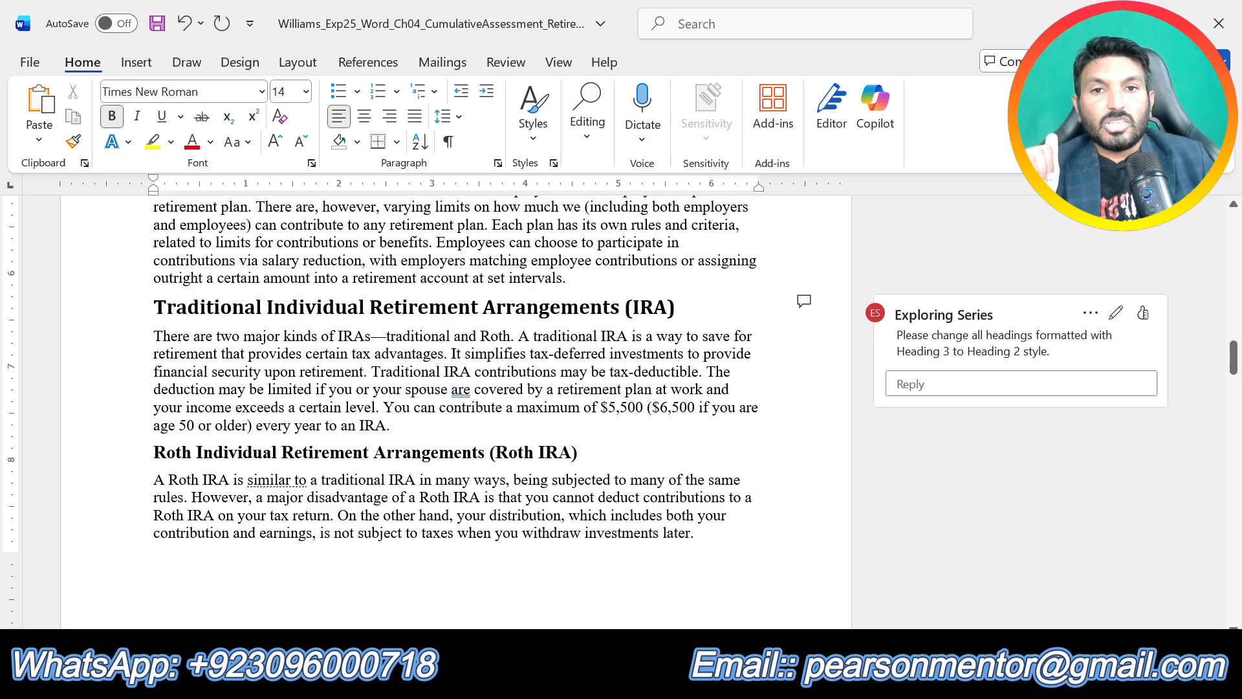
{"action": "left_click", "coordinate": [538, 148]}
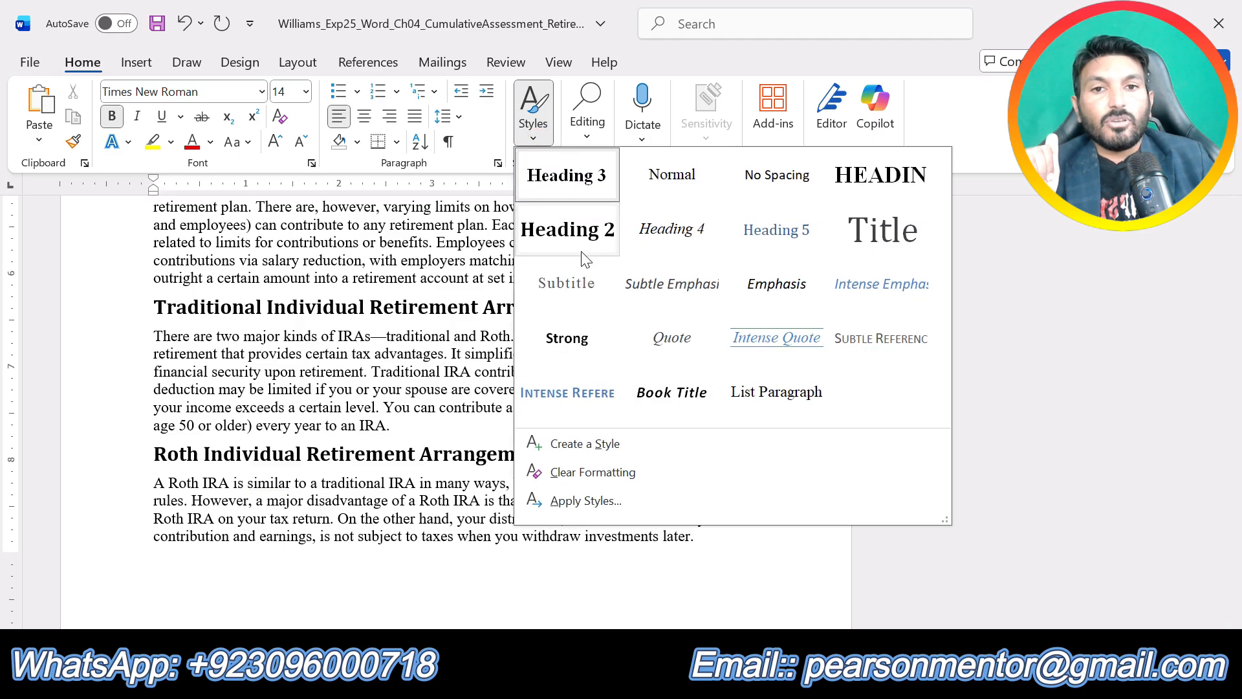
{"action": "left_click", "coordinate": [579, 246]}
Apply the Heading 2 style to the "Comparisons between a Traditional and a Roth IRA" heading.
{"action": "scroll", "coordinate": [580, 427], "scroll_direction": "down", "scroll_amount": 10}
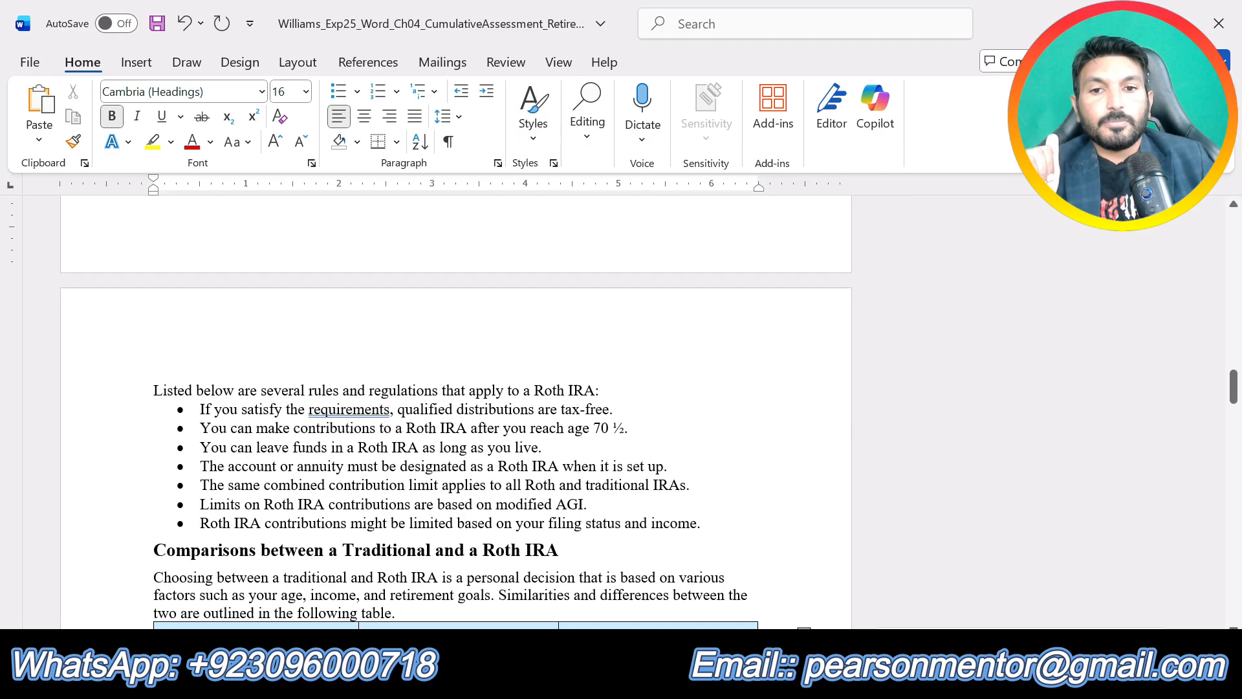
{"action": "left_click", "coordinate": [415, 363]}
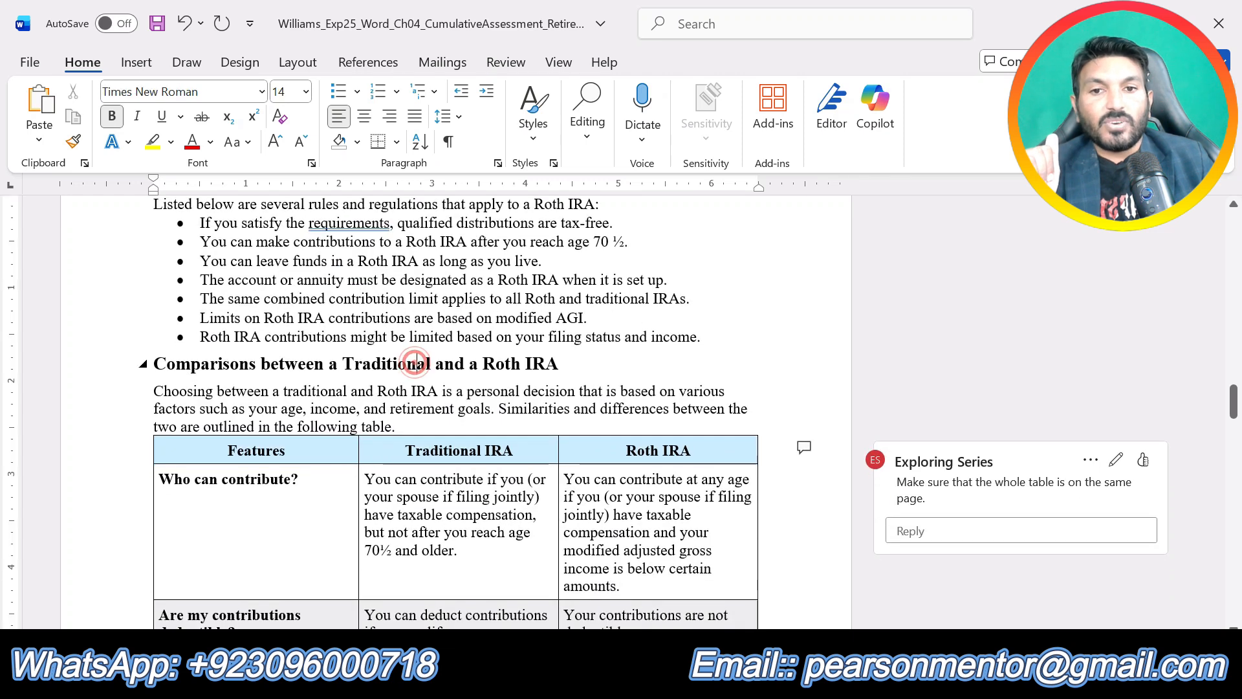
{"action": "left_click", "coordinate": [538, 131]}
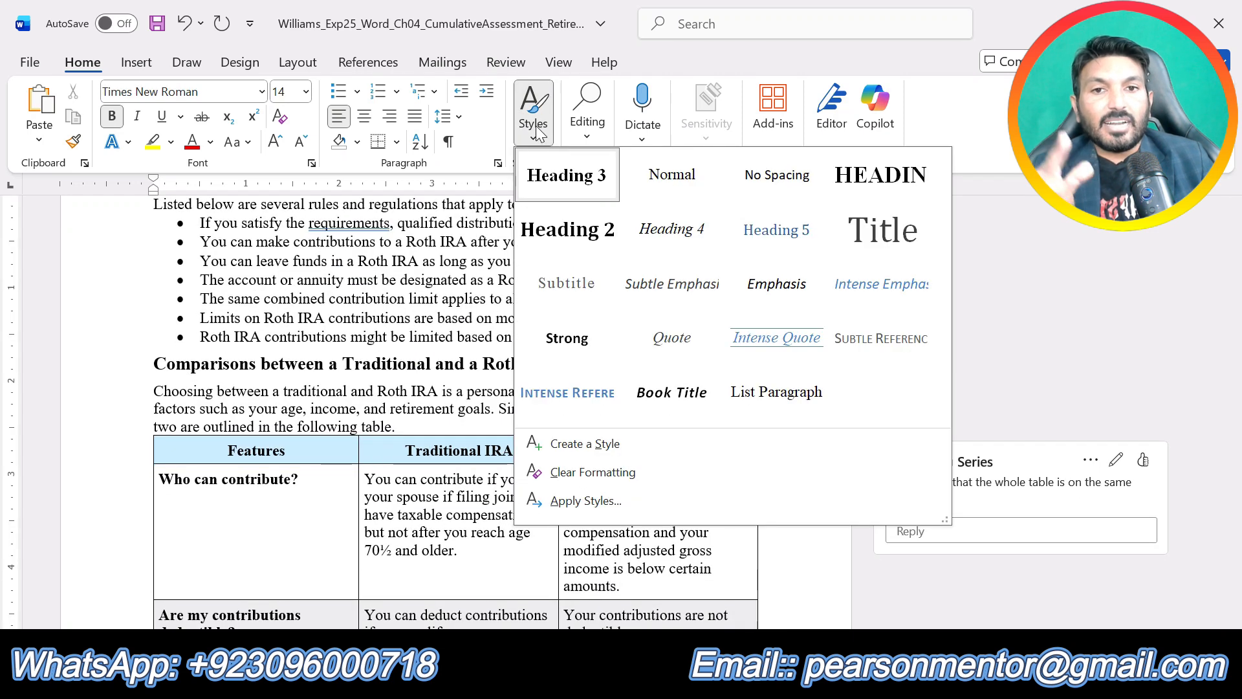
{"action": "left_click", "coordinate": [568, 230]}
Apply the Heading 2 style to the "401(k) Plans" and "403(b) Plans" headings.
{"action": "scroll", "coordinate": [455, 414], "scroll_direction": "down", "scroll_amount": 15}
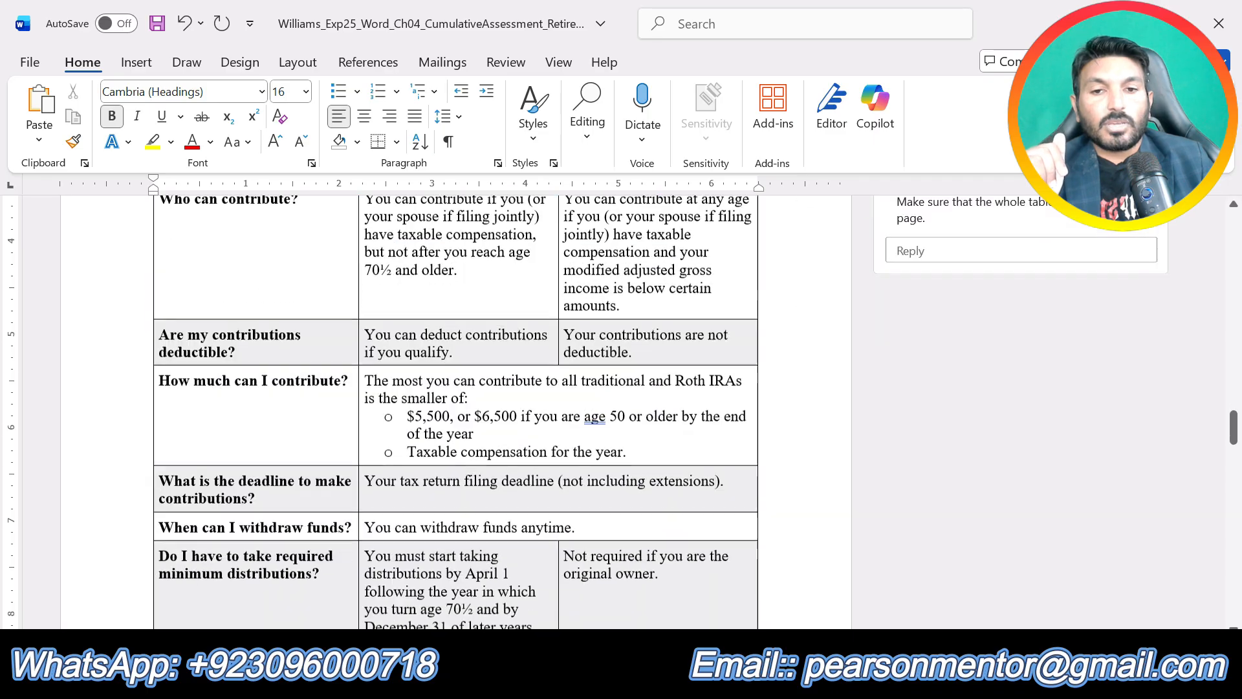
{"action": "scroll", "coordinate": [455, 414], "scroll_direction": "down", "scroll_amount": 5}
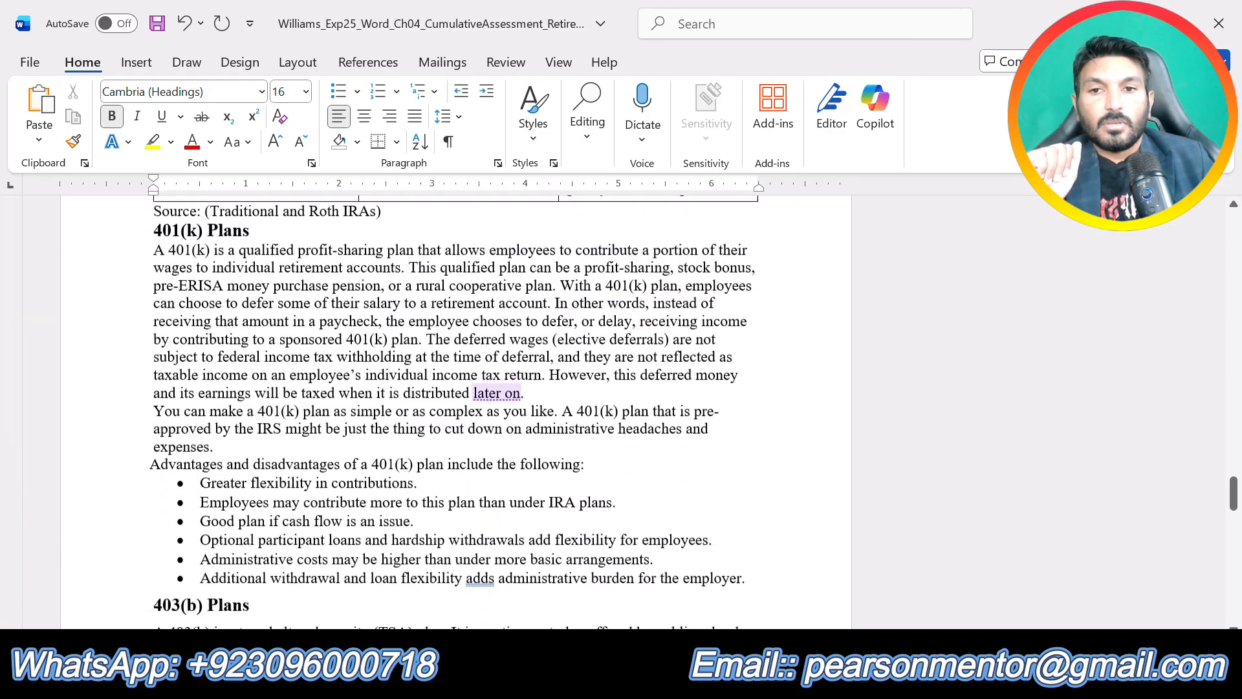
{"action": "left_click", "coordinate": [223, 263]}
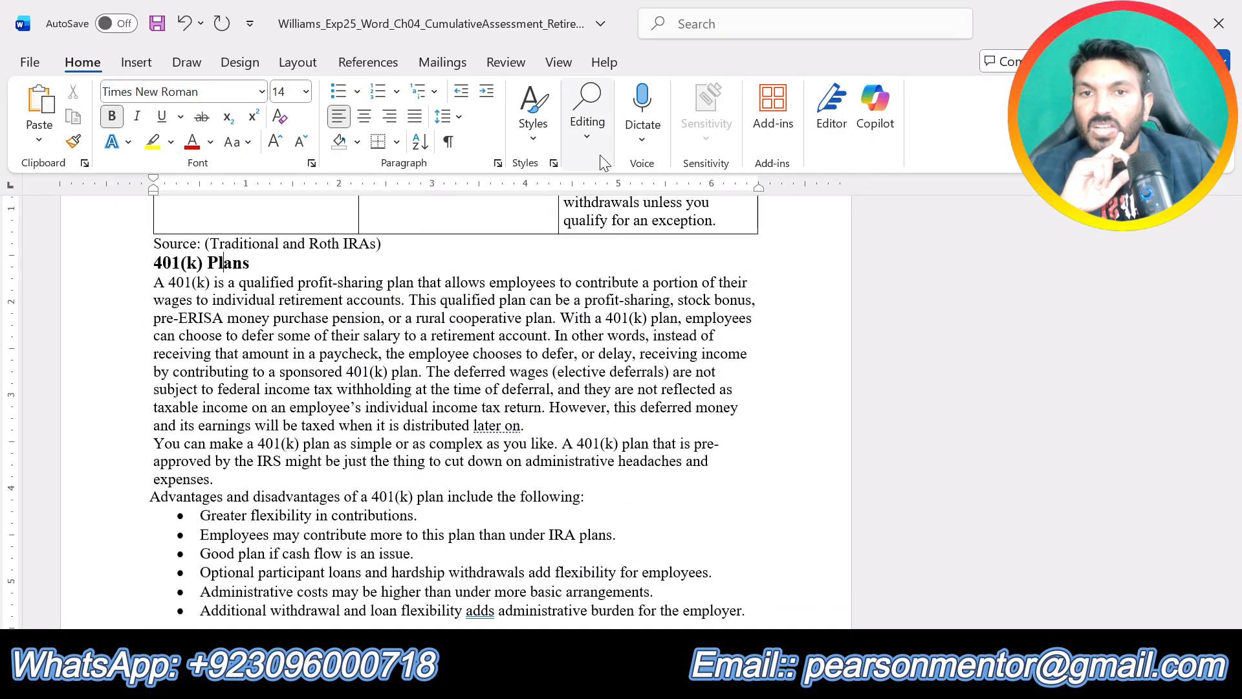
{"action": "left_click", "coordinate": [535, 140]}
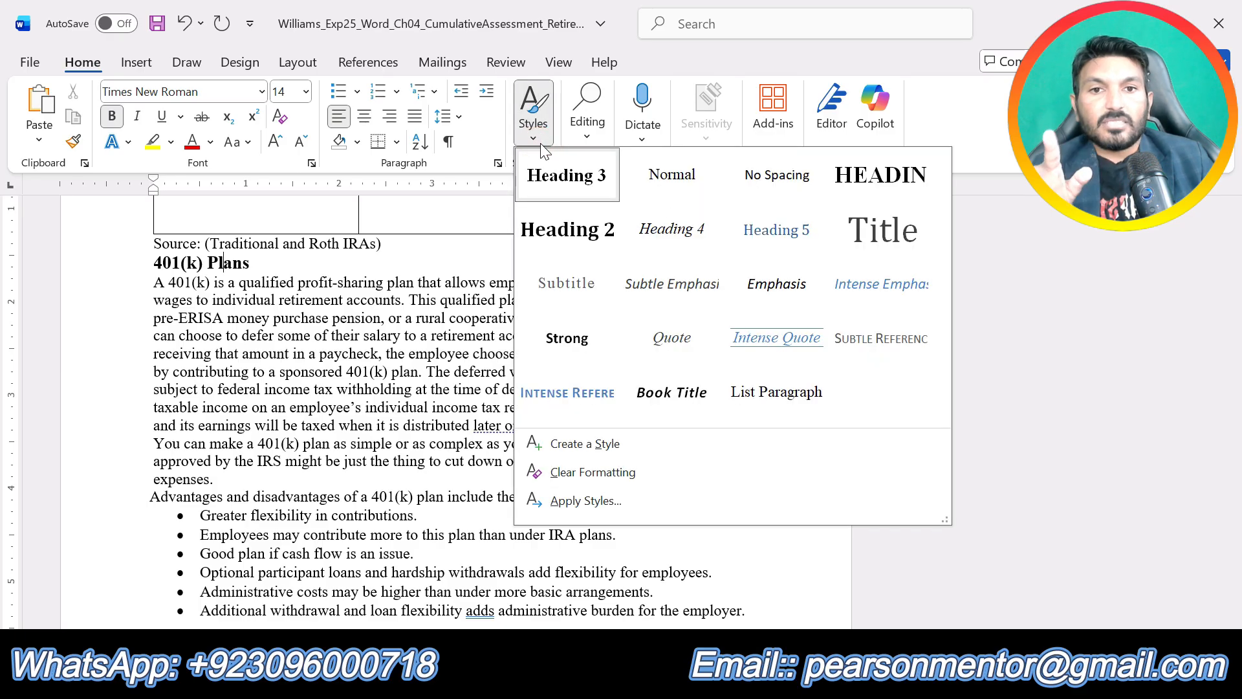
{"action": "left_click", "coordinate": [563, 230]}
{"action": "scroll", "coordinate": [455, 414], "scroll_direction": "down", "scroll_amount": 5}
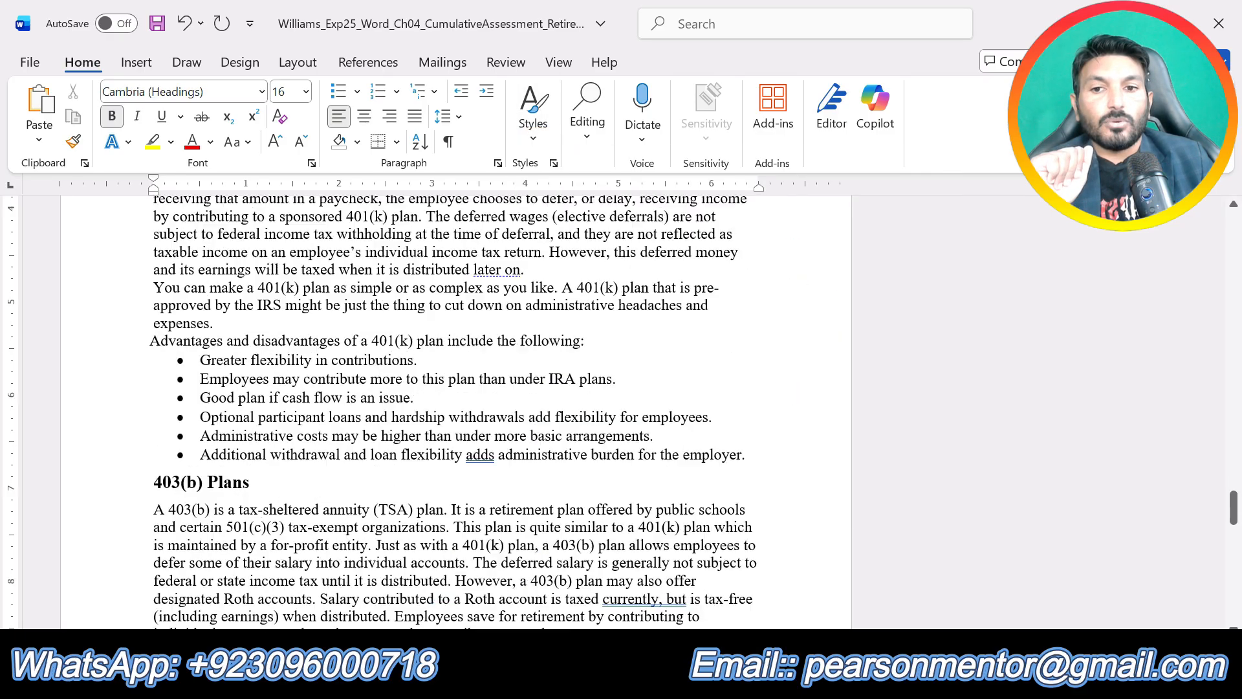
{"action": "left_click", "coordinate": [223, 331]}
{"action": "left_click", "coordinate": [533, 123]}
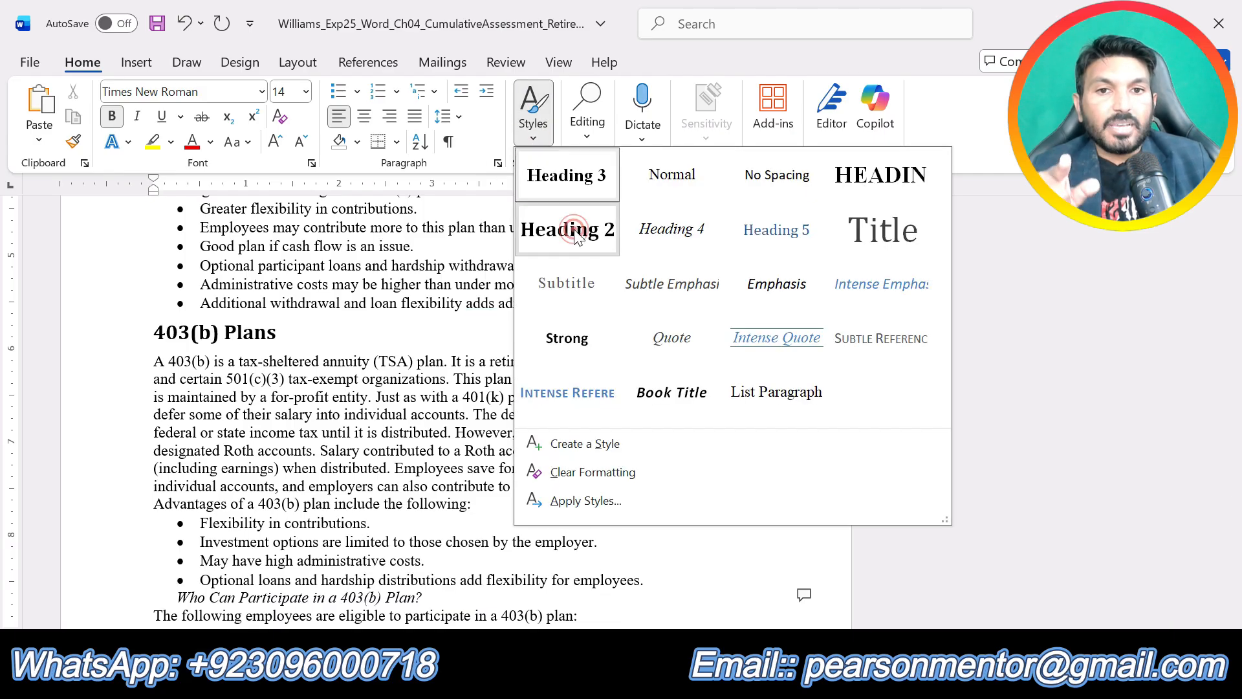
{"action": "left_click", "coordinate": [568, 228]}
Apply the Heading 2 style to the "Conclusion" heading at the end of the report.
{"action": "scroll", "coordinate": [568, 227], "scroll_direction": "down", "scroll_amount": 5}
{"action": "scroll", "coordinate": [455, 414], "scroll_direction": "down", "scroll_amount": 6}
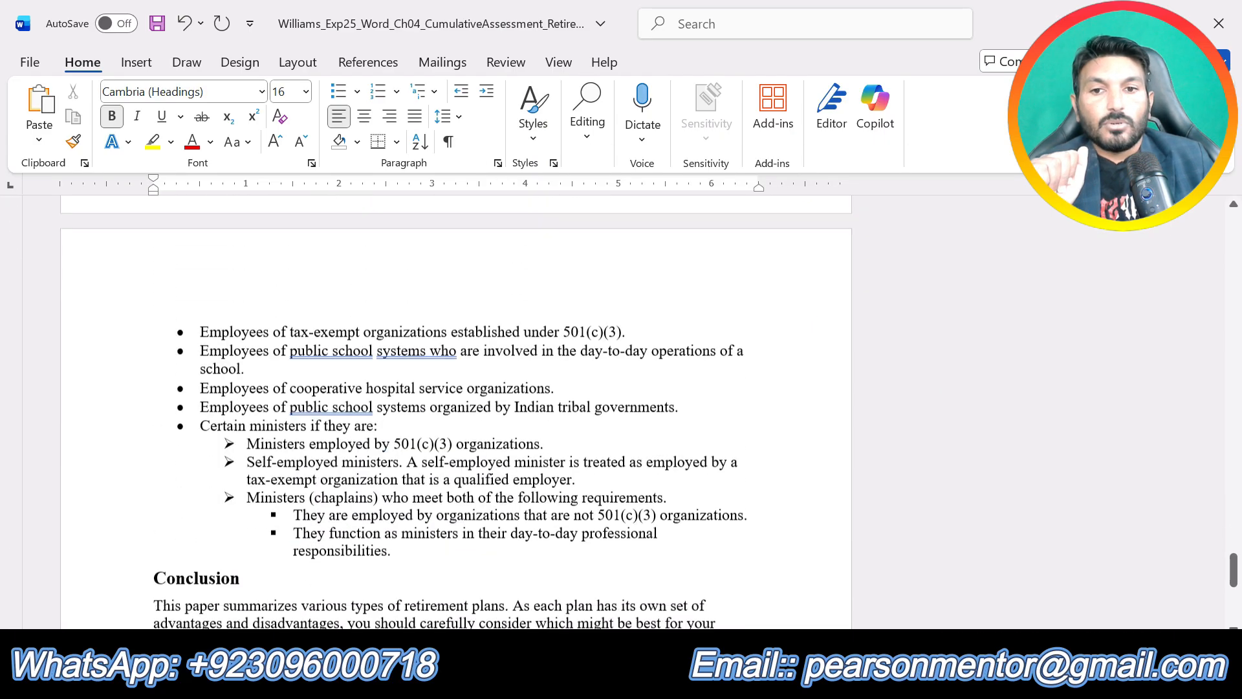
{"action": "left_click", "coordinate": [186, 386]}
{"action": "left_click", "coordinate": [532, 129]}
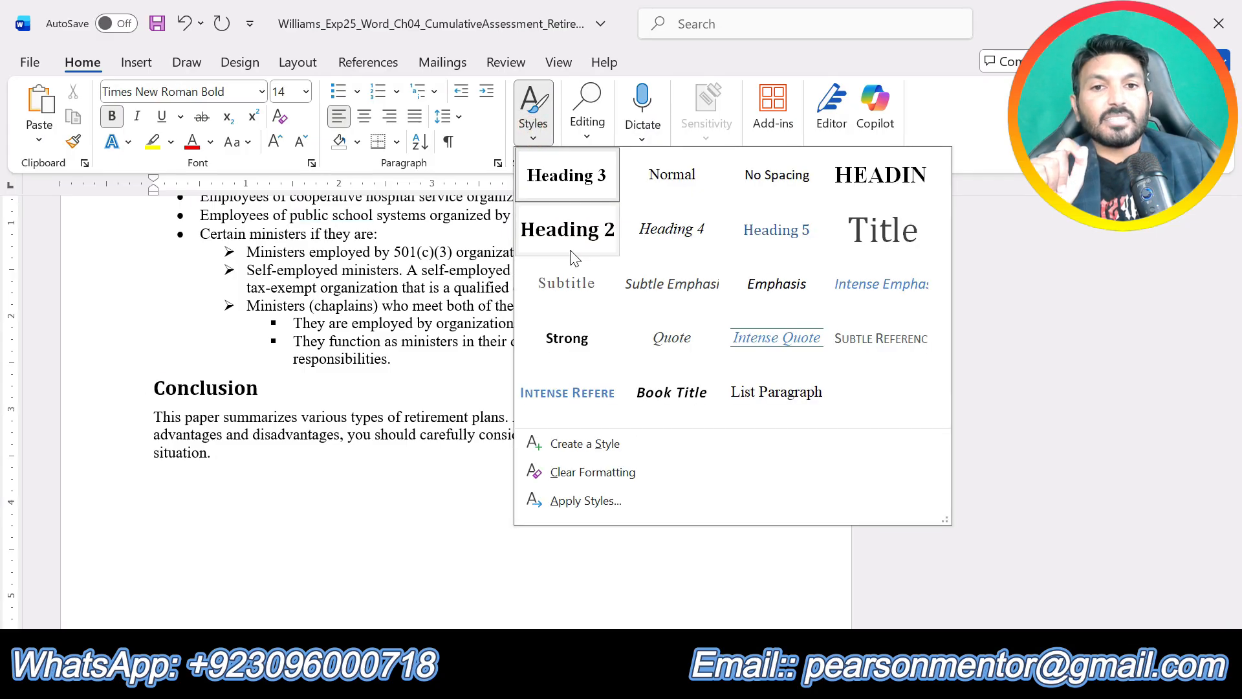
{"action": "left_click", "coordinate": [568, 229]}
Review the restyled headings and apply the Heading 3 style to "Who Can Participate in a 403(b) Plan?", as its comment asks.
{"action": "scroll", "coordinate": [456, 362], "scroll_direction": "up", "scroll_amount": 2}
{"action": "scroll", "coordinate": [455, 414], "scroll_direction": "up", "scroll_amount": 7}
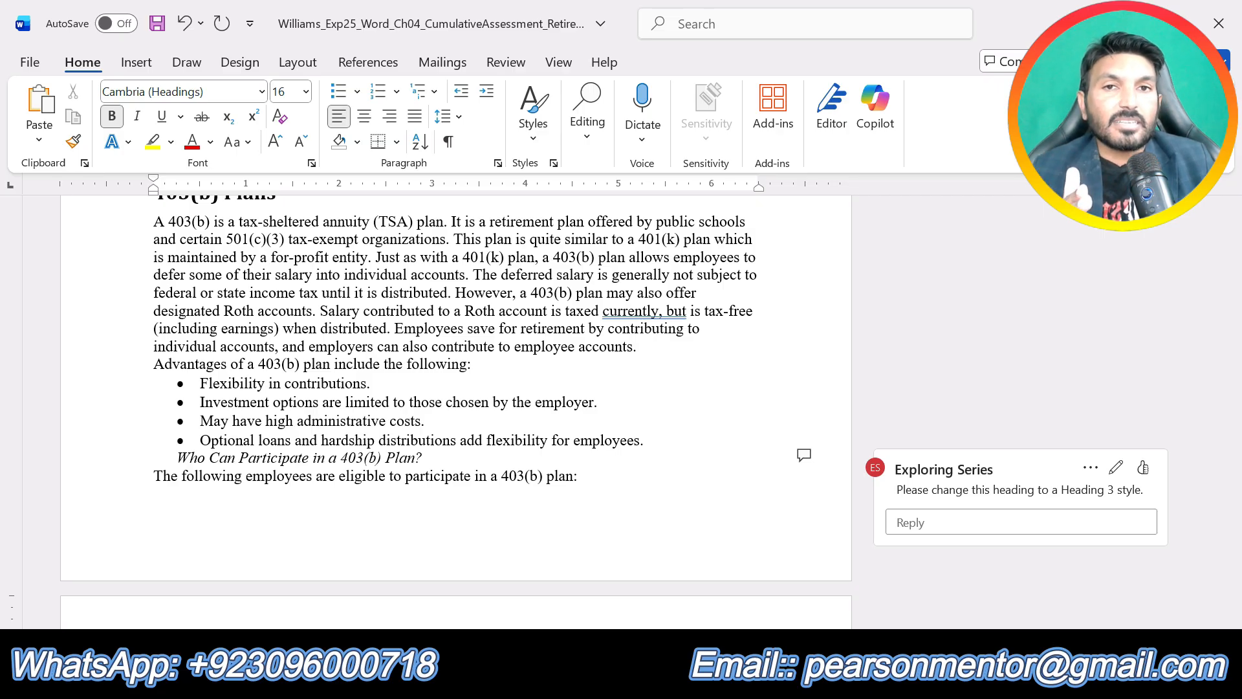
{"action": "scroll", "coordinate": [453, 407], "scroll_direction": "up", "scroll_amount": 15}
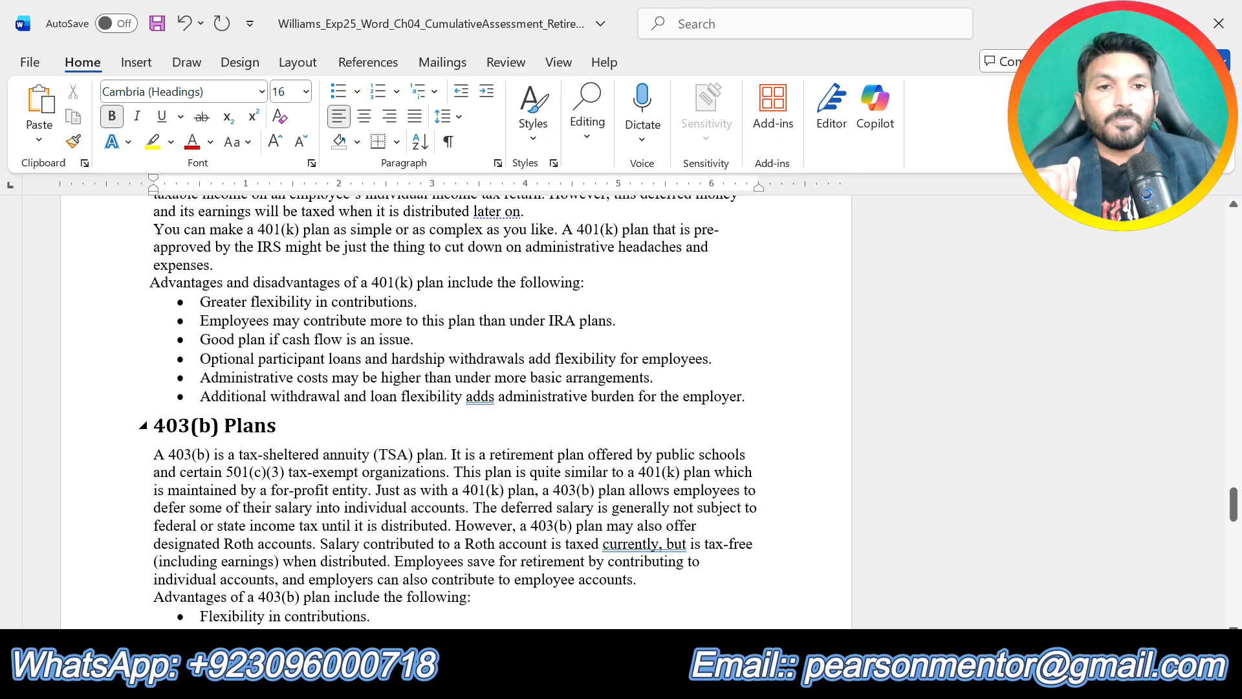
{"action": "scroll", "coordinate": [453, 408], "scroll_direction": "up", "scroll_amount": 15}
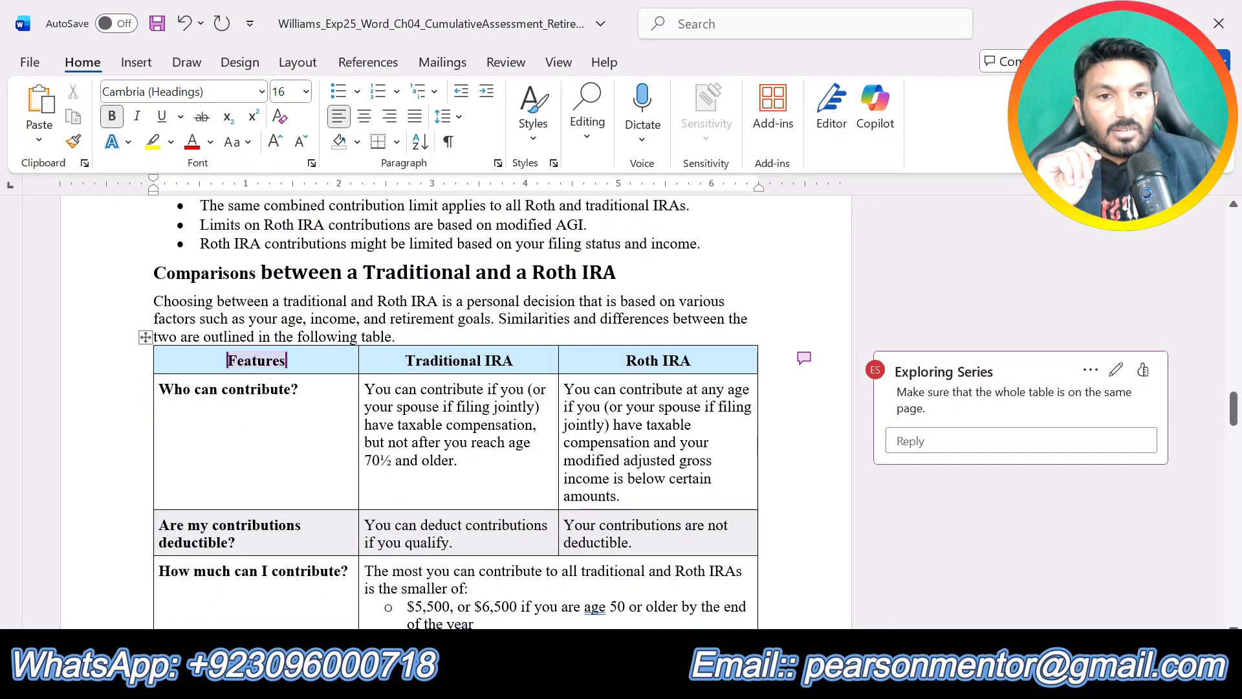
{"action": "scroll", "coordinate": [452, 407], "scroll_direction": "up", "scroll_amount": 15}
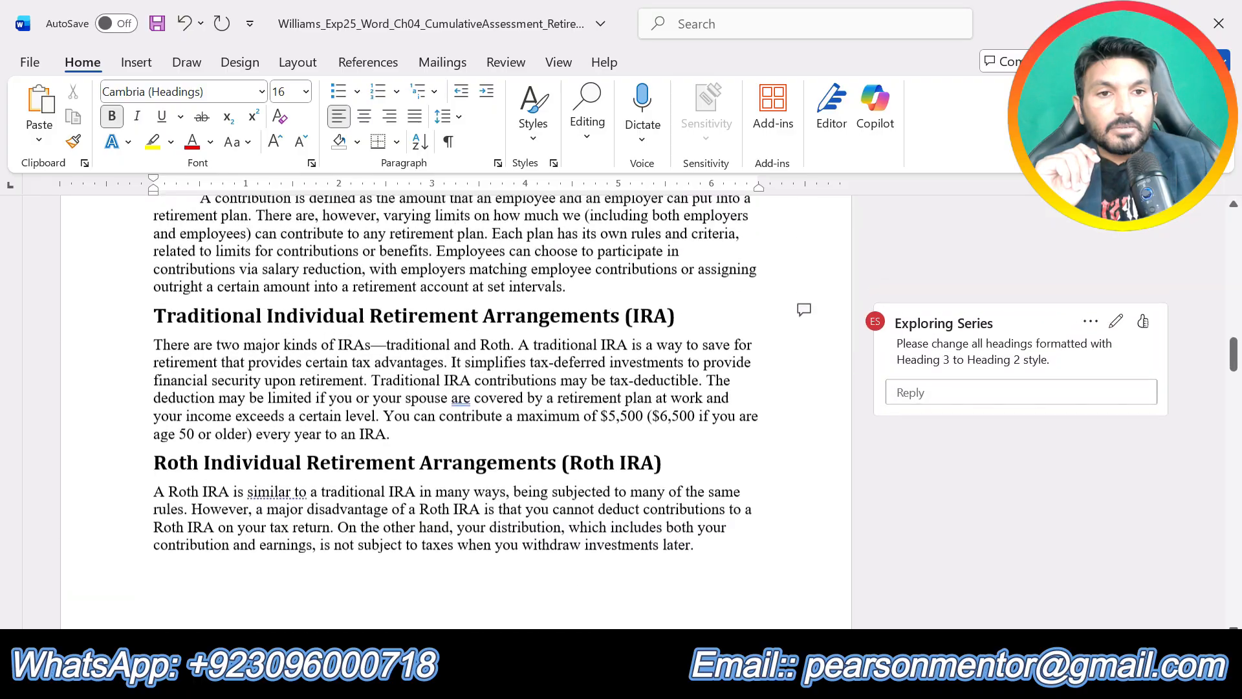
{"action": "scroll", "coordinate": [453, 408], "scroll_direction": "down", "scroll_amount": 20}
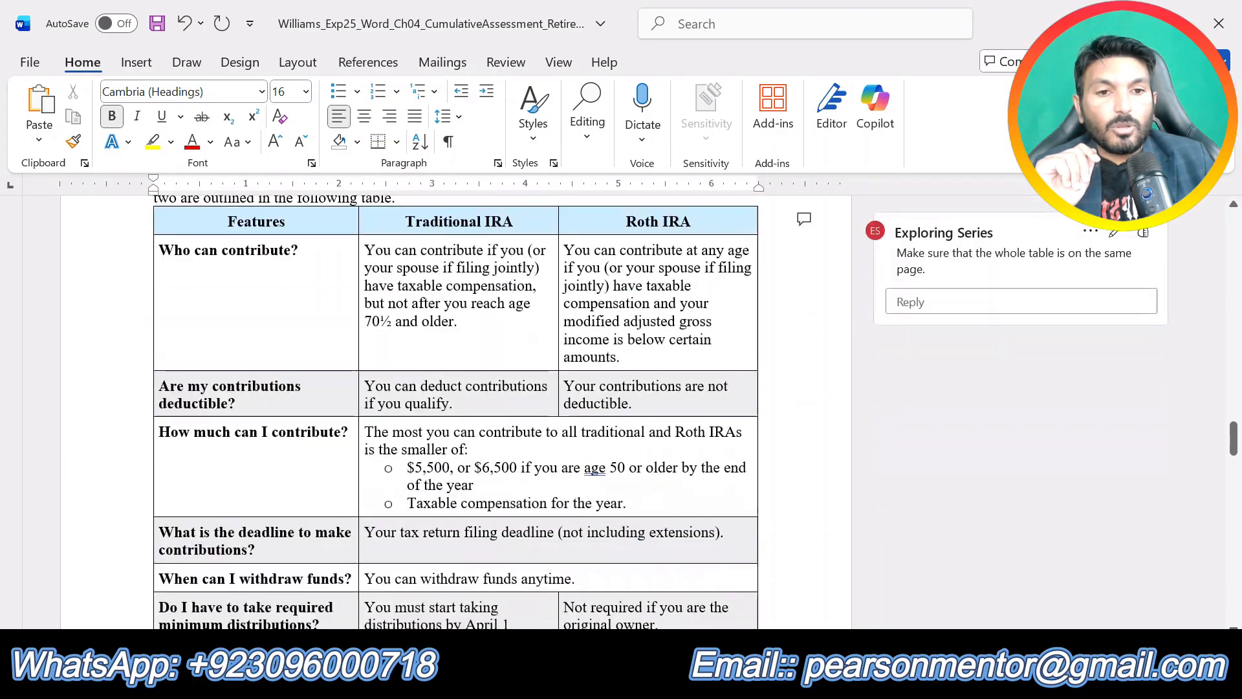
{"action": "scroll", "coordinate": [453, 408], "scroll_direction": "down", "scroll_amount": 15}
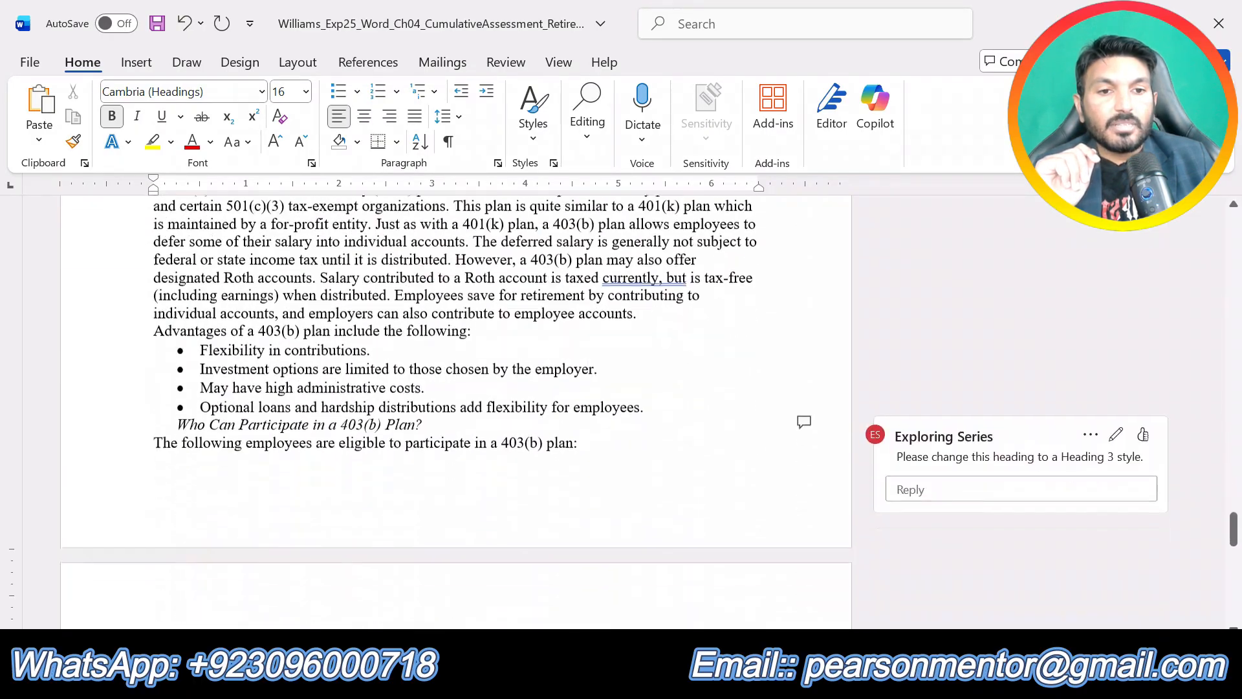
{"action": "left_click", "coordinate": [977, 472]}
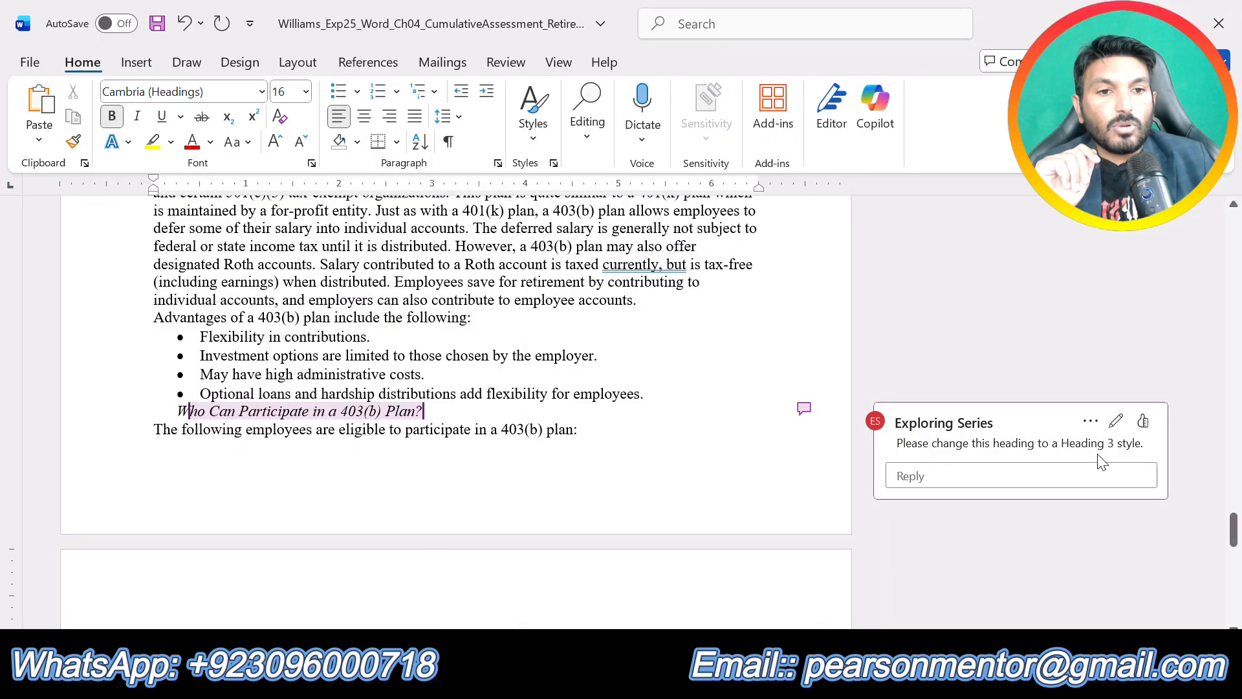
{"action": "left_click", "coordinate": [410, 407]}
{"action": "left_click", "coordinate": [410, 407]}
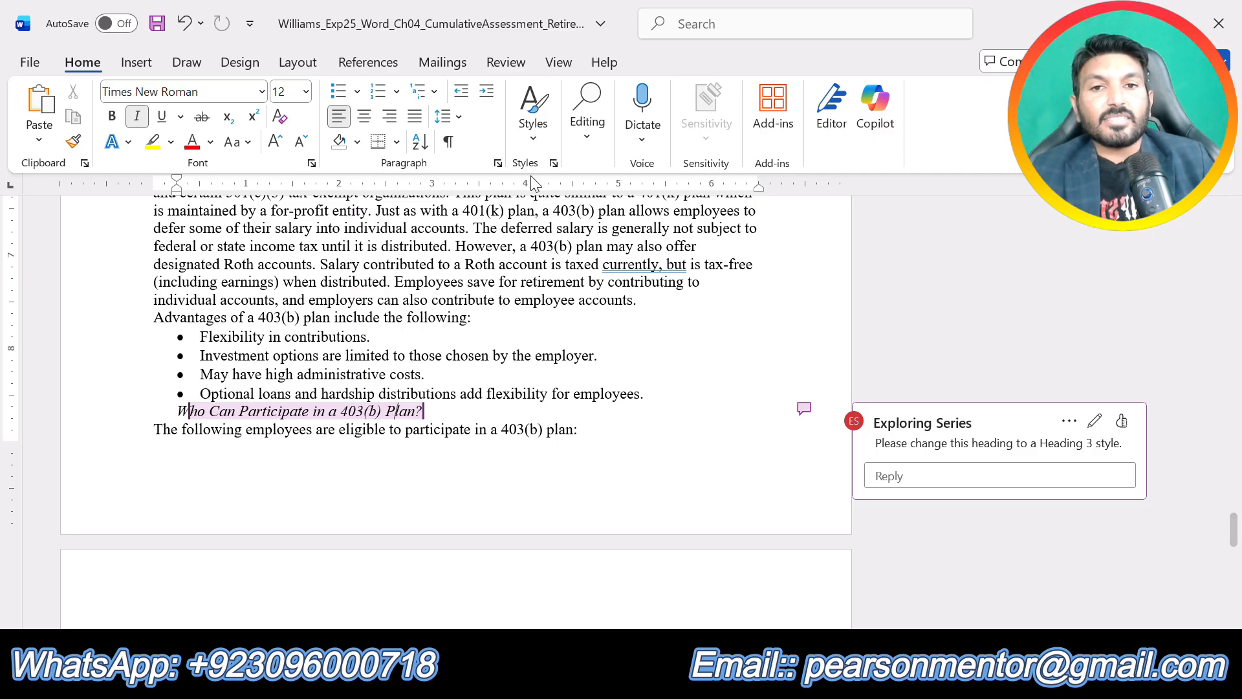
{"action": "left_click", "coordinate": [536, 137]}
{"action": "left_click", "coordinate": [553, 194]}
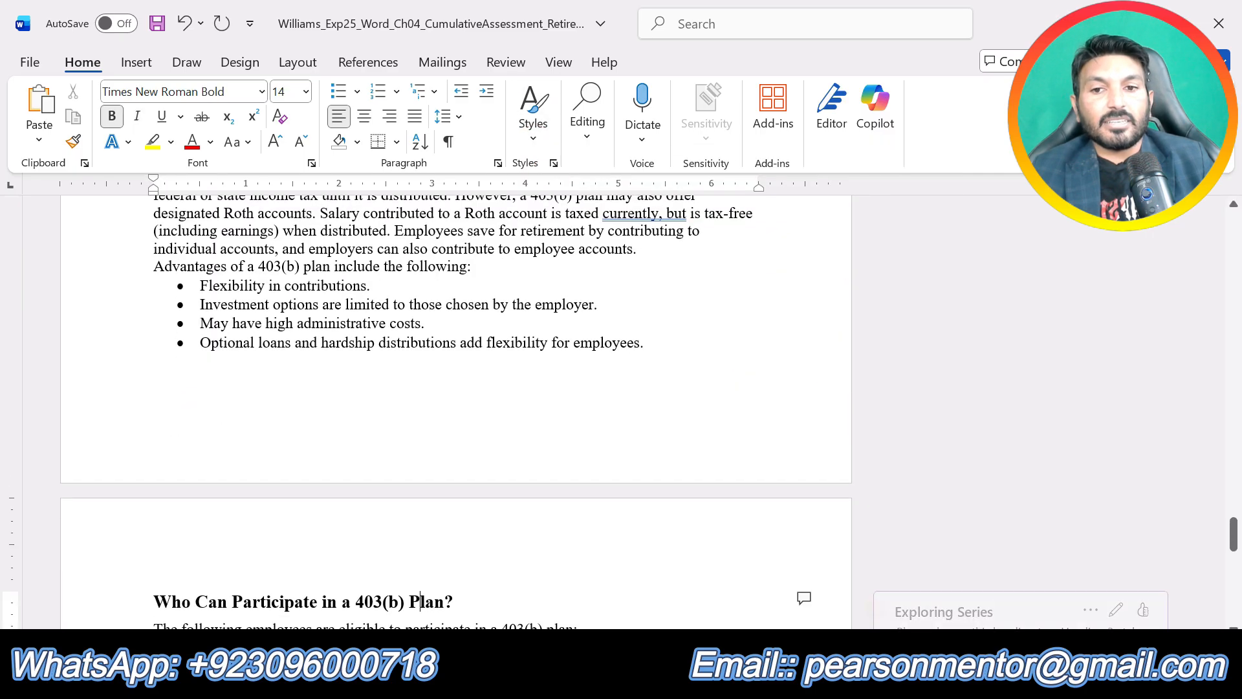
{"action": "scroll", "coordinate": [553, 205], "scroll_direction": "down", "scroll_amount": 5}
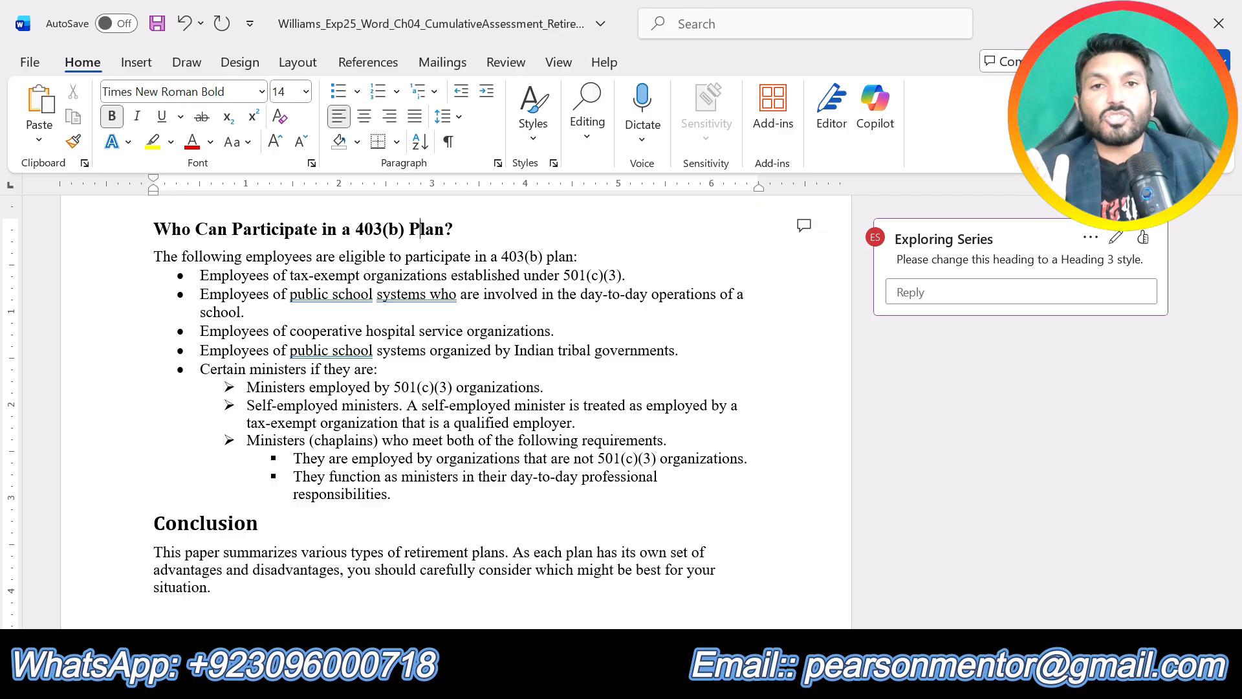
Switch to the instructions document and move the yellow highlight from the step 4 instruction to the step 5 instruction.
{"action": "scroll", "coordinate": [453, 414], "scroll_direction": "up", "scroll_amount": 10}
{"action": "scroll", "coordinate": [453, 414], "scroll_direction": "up", "scroll_amount": 5}
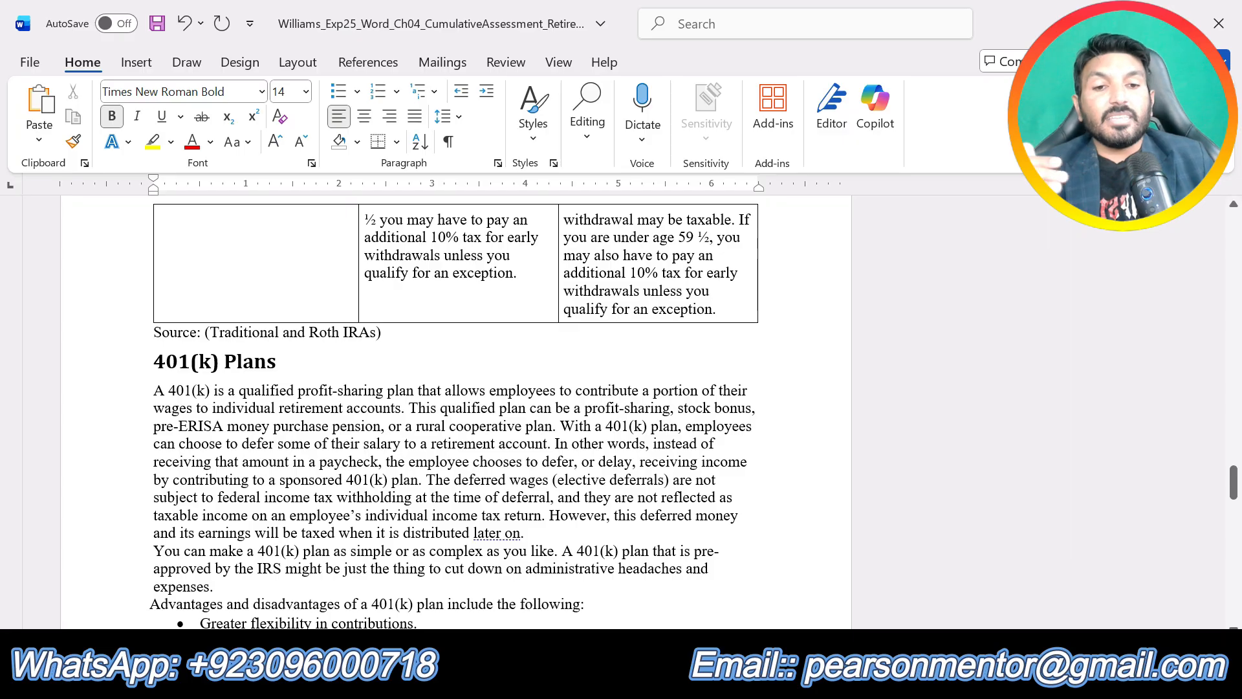
{"action": "left_click", "coordinate": [625, 569]}
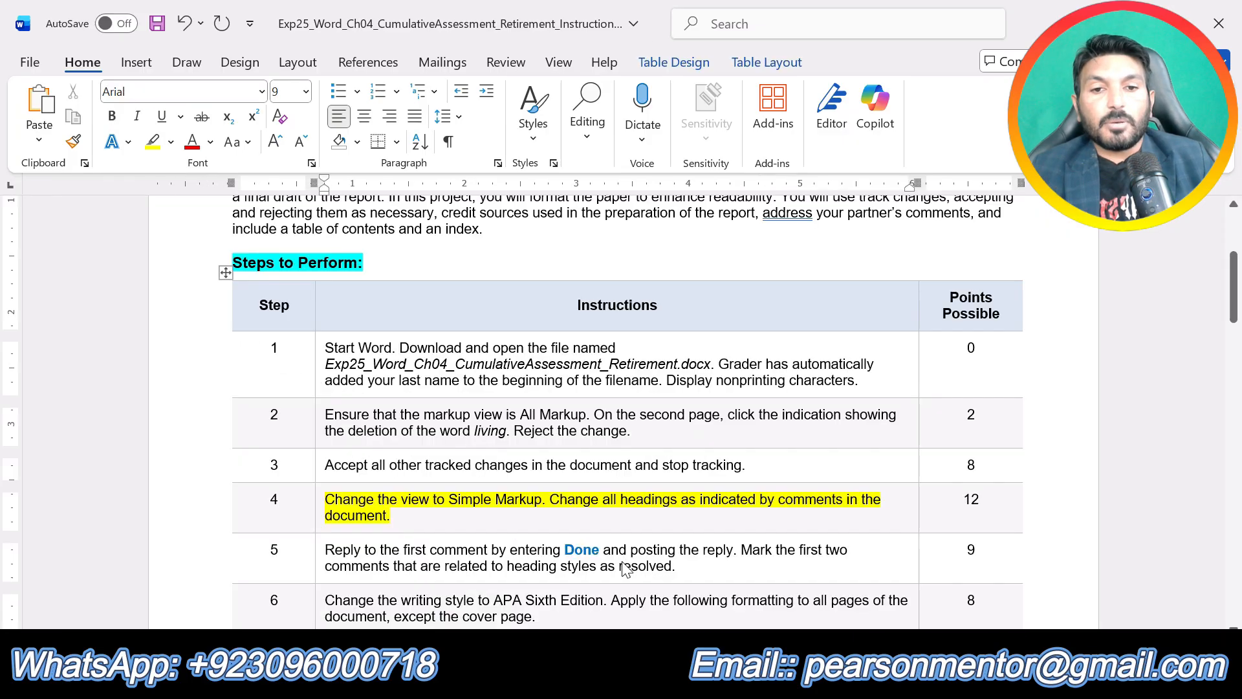
{"action": "key", "text": "ctrl+z"}
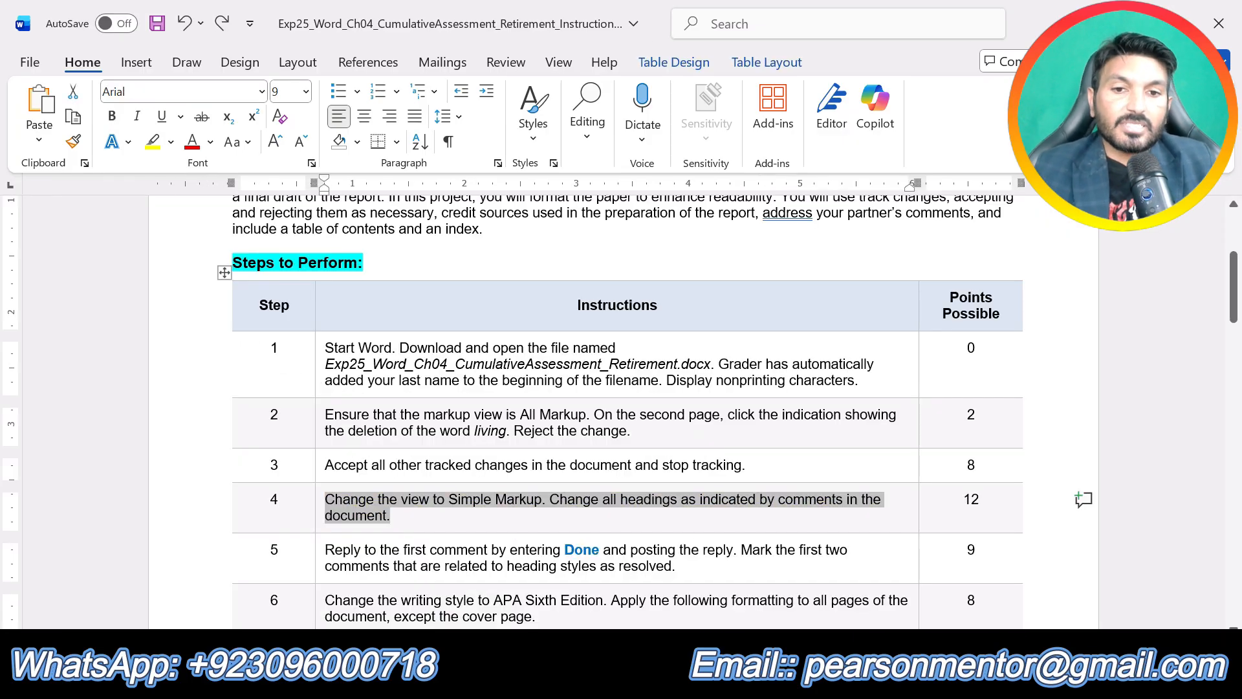
{"action": "left_click_drag", "start_coordinate": [692, 560], "coordinate": [325, 550]}
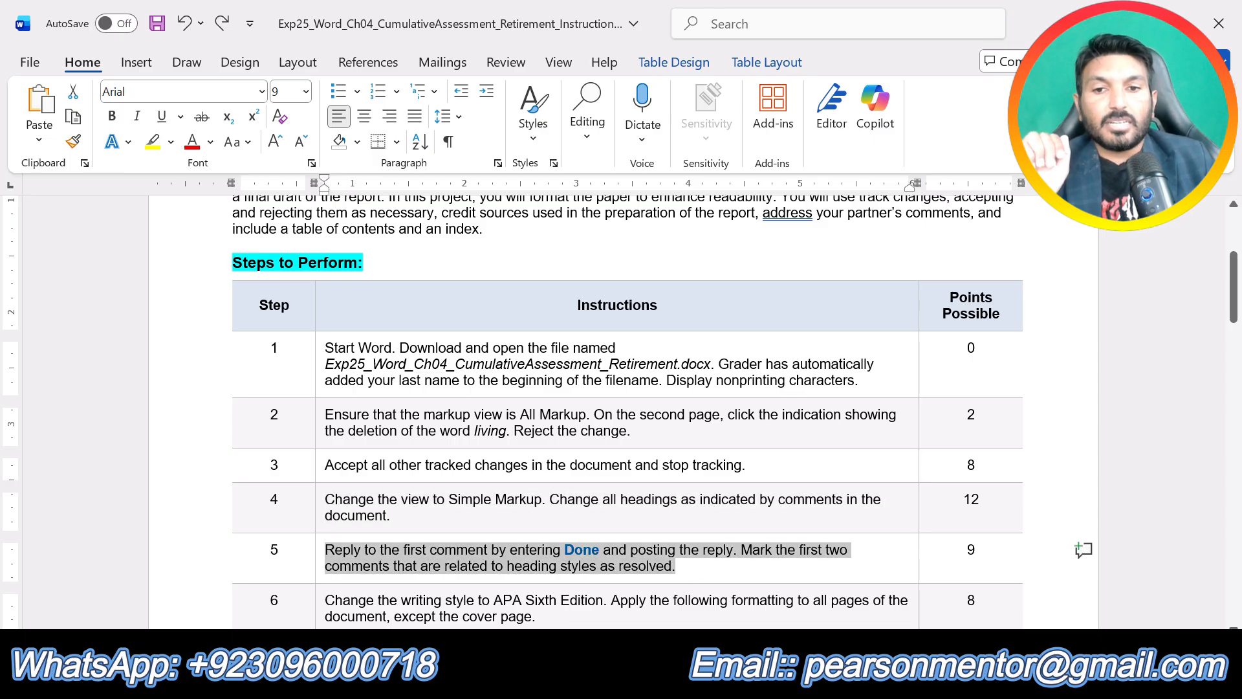
{"action": "left_click", "coordinate": [408, 522]}
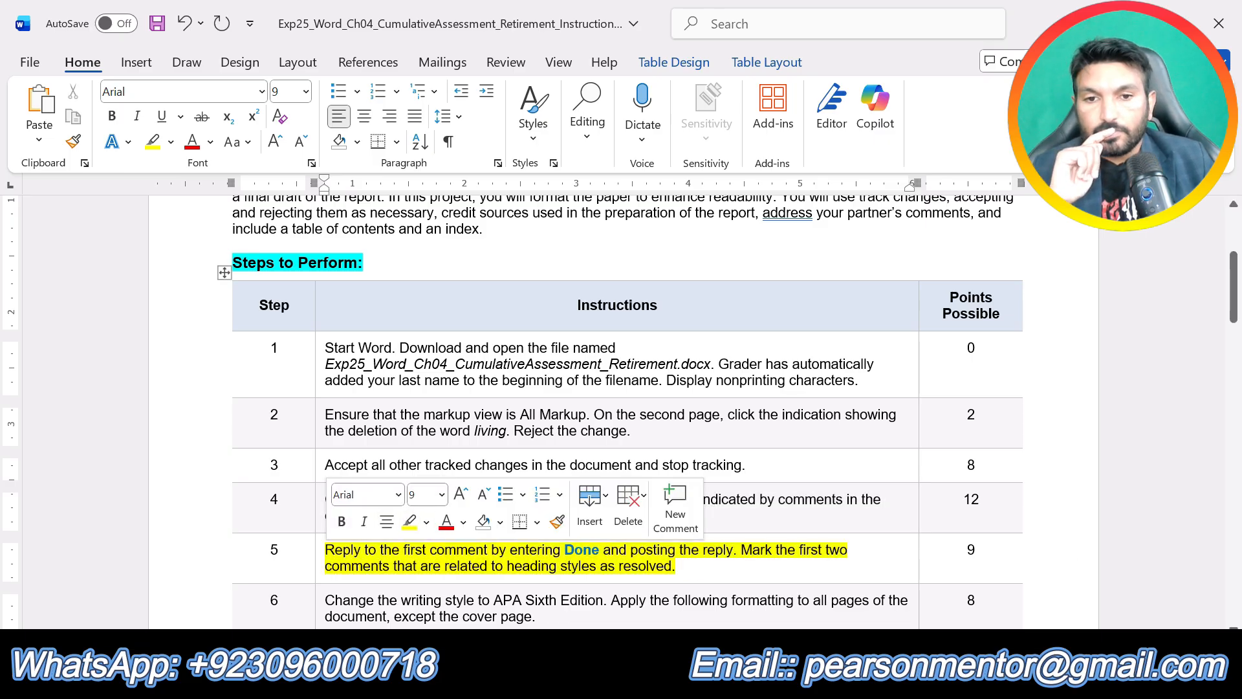
Return to the retirement report and post the reply "Done" to the first comment, attached to the "Introduction" heading.
{"action": "scroll", "coordinate": [621, 407], "scroll_direction": "down", "scroll_amount": 3}
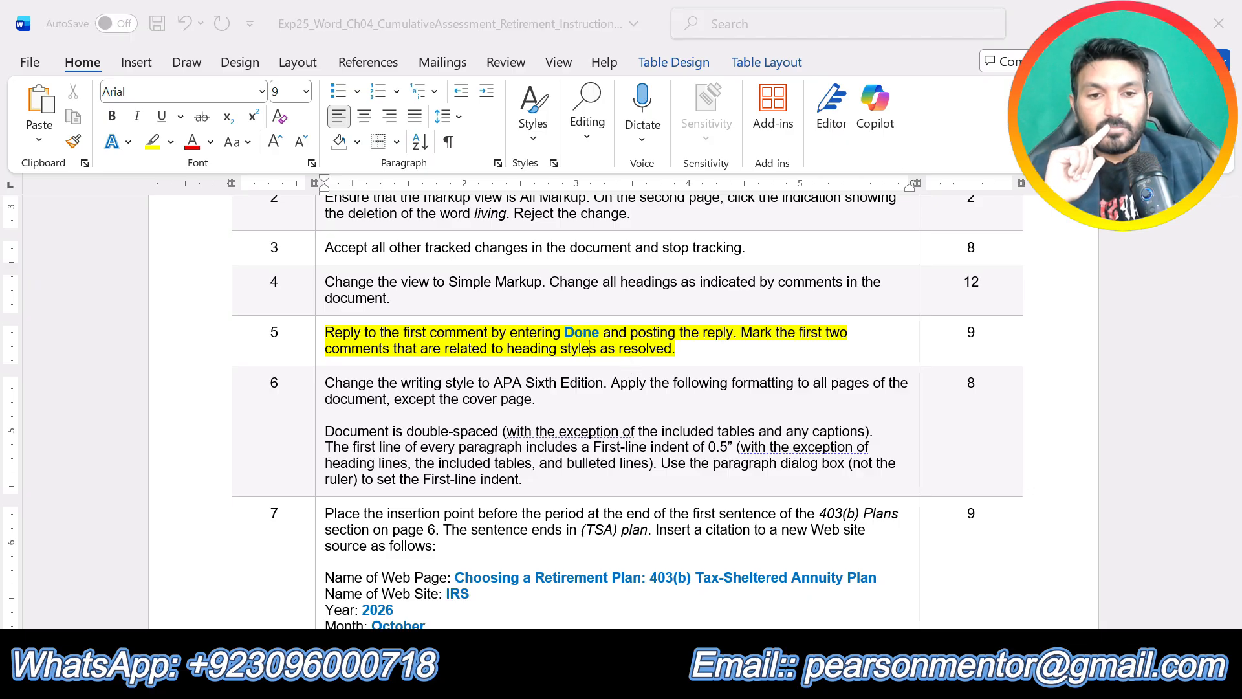
{"action": "mouse_move", "coordinate": [784, 683]}
{"action": "left_click", "coordinate": [883, 592]}
{"action": "scroll", "coordinate": [456, 411], "scroll_direction": "up", "scroll_amount": 20}
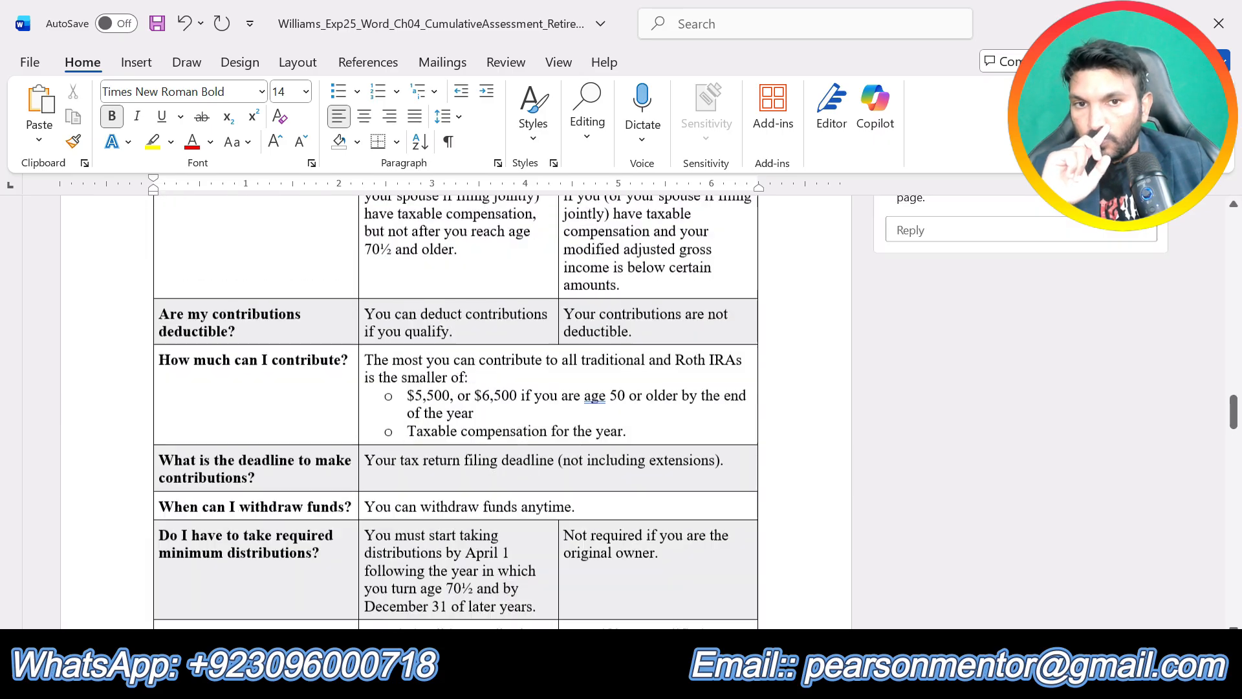
{"action": "scroll", "coordinate": [456, 411], "scroll_direction": "up", "scroll_amount": 15}
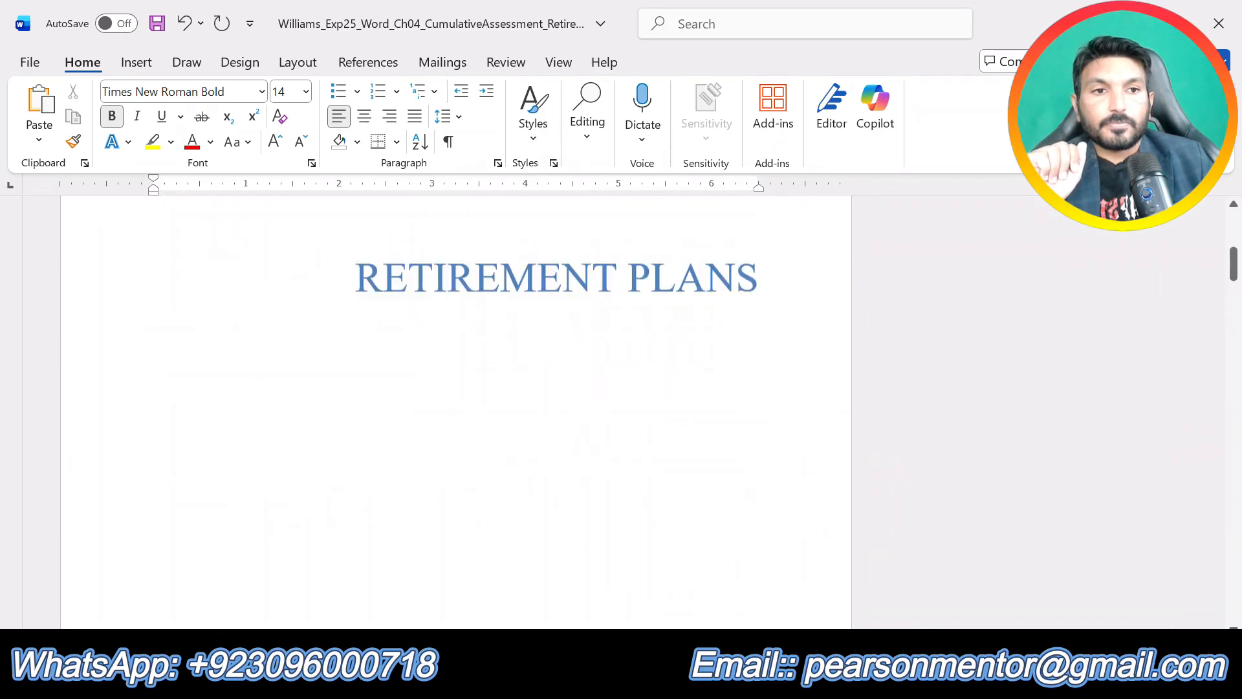
{"action": "scroll", "coordinate": [456, 411], "scroll_direction": "down", "scroll_amount": 12}
{"action": "scroll", "coordinate": [456, 412], "scroll_direction": "down", "scroll_amount": 4}
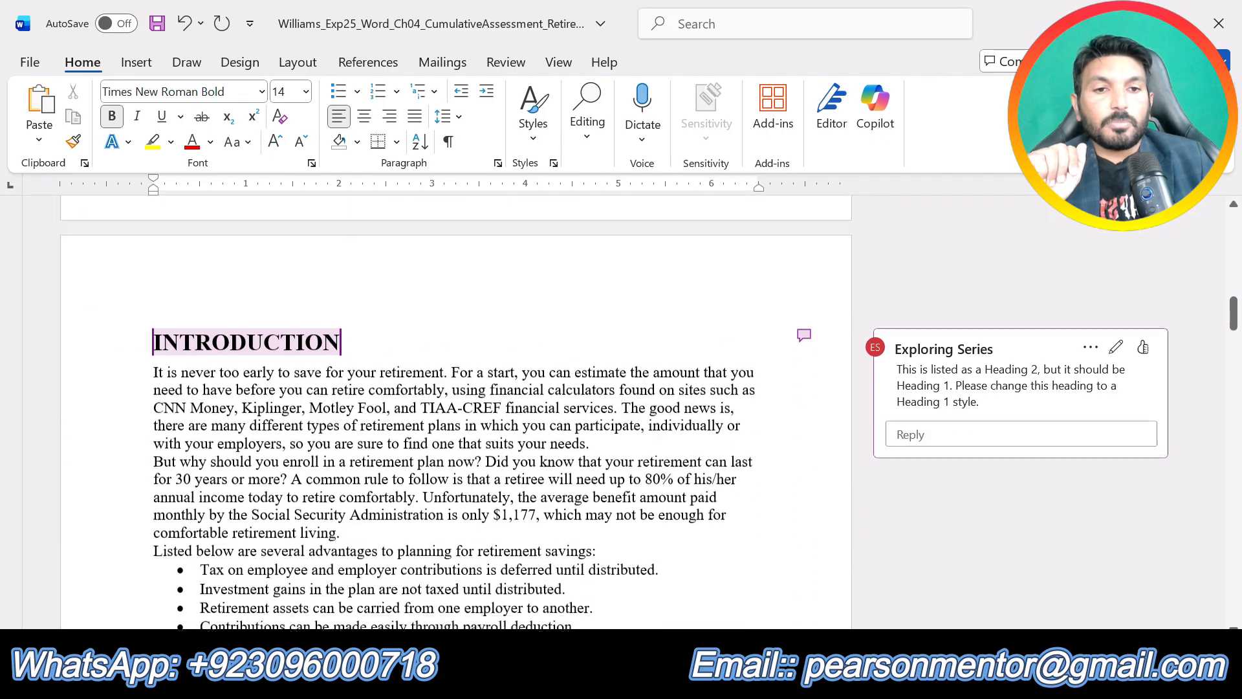
{"action": "left_click", "coordinate": [1021, 379]}
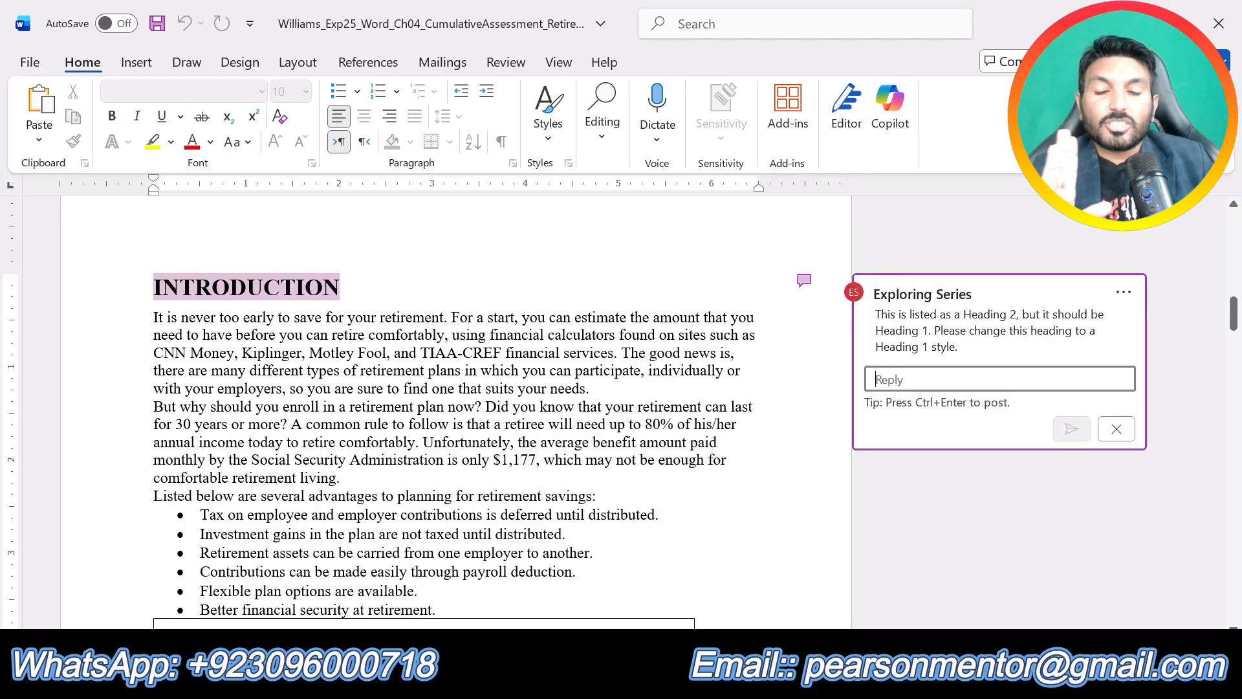
{"action": "type", "text": "Done"}
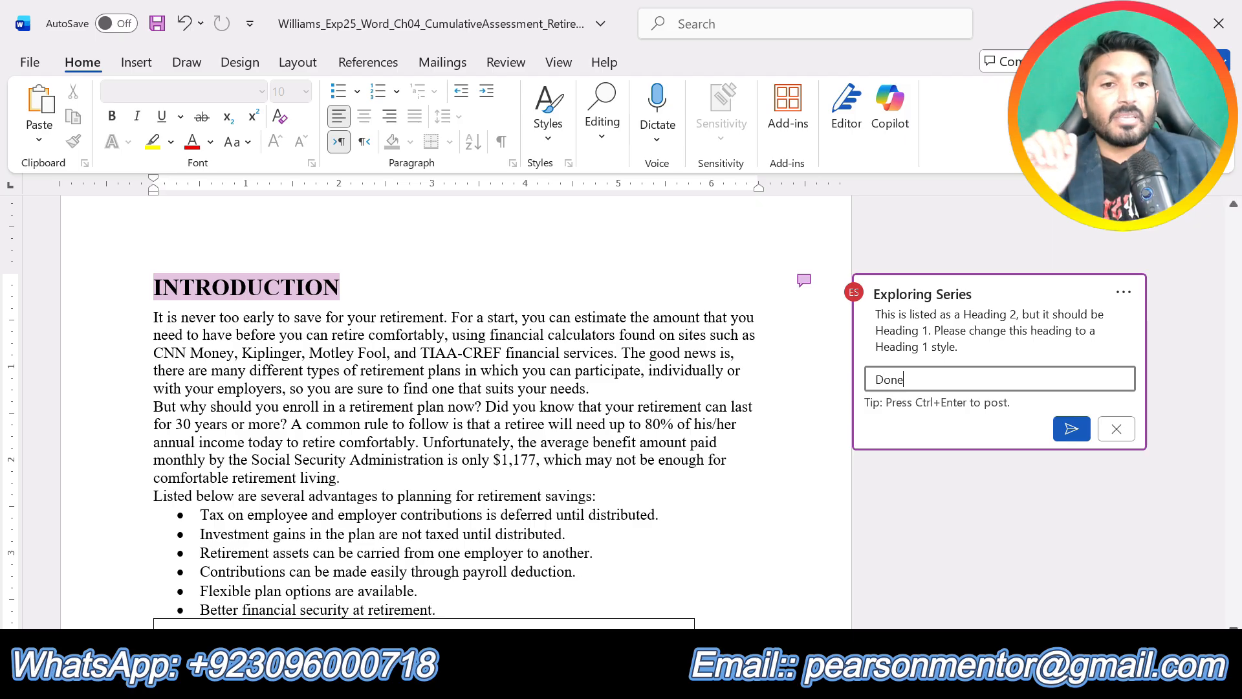
{"action": "left_click", "coordinate": [1071, 428]}
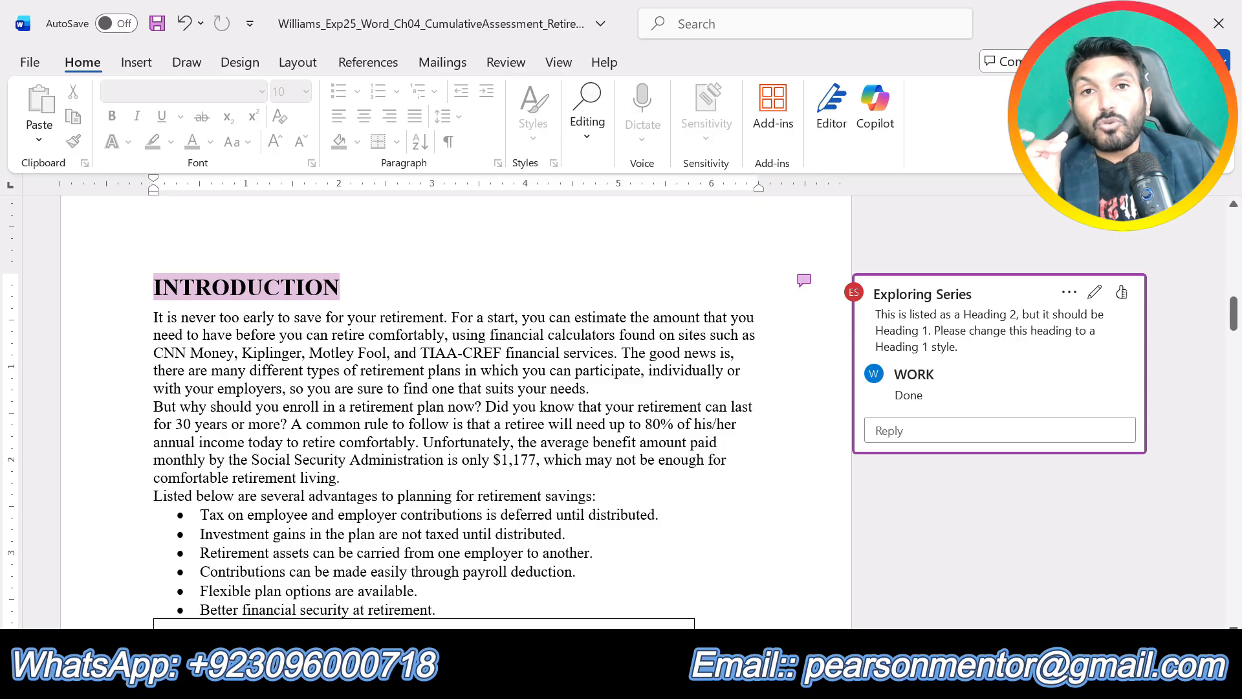
Recheck step 5 in the instructions document, and resolve the comment thread on the report's "Introduction" heading.
{"action": "mouse_move", "coordinate": [787, 680]}
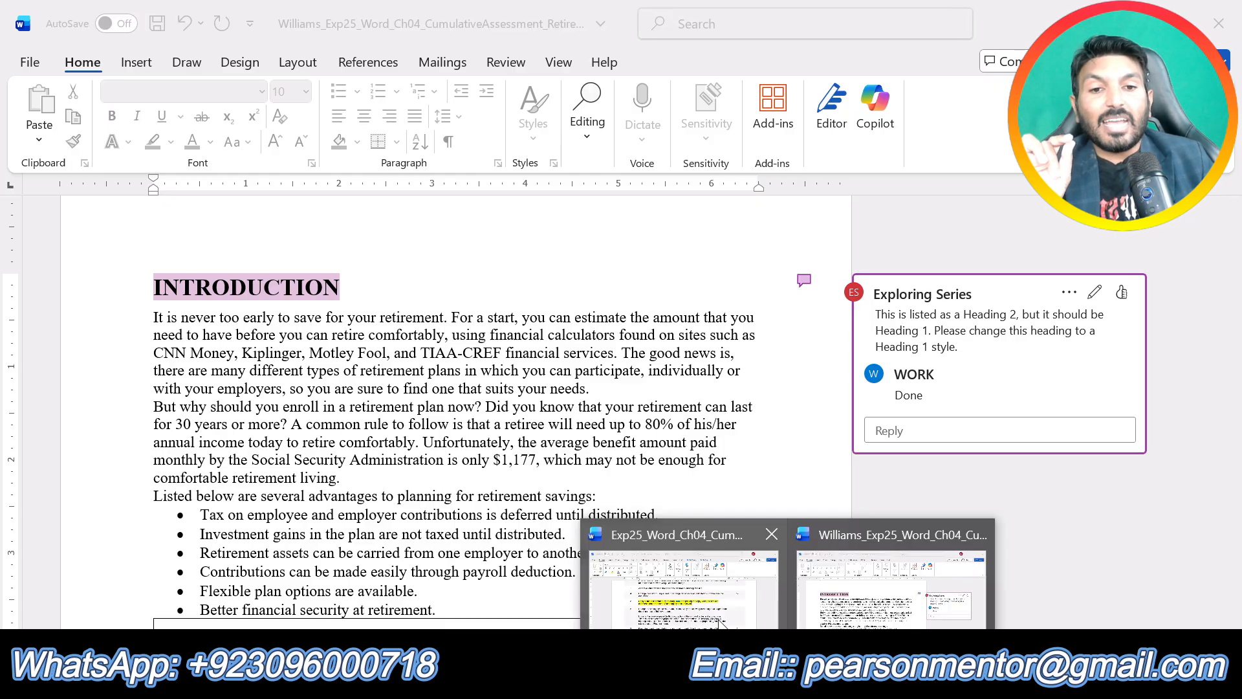
{"action": "left_click", "coordinate": [710, 605]}
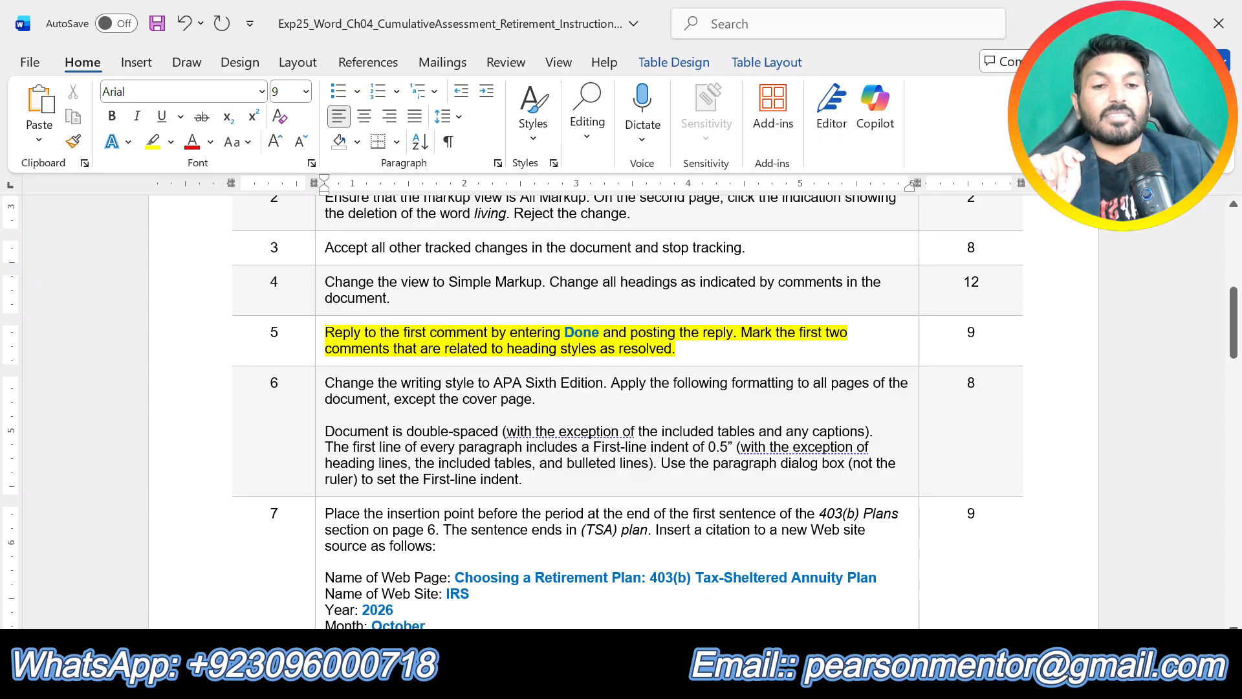
{"action": "left_click", "coordinate": [896, 608]}
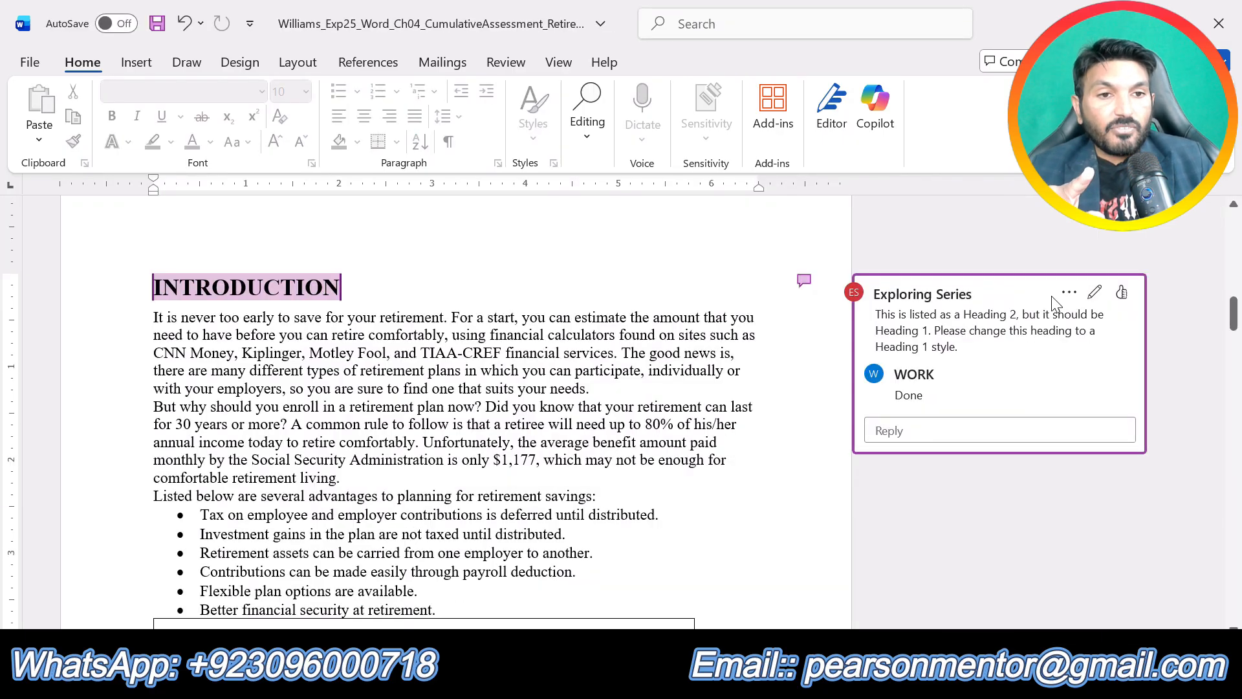
{"action": "left_click", "coordinate": [1069, 293]}
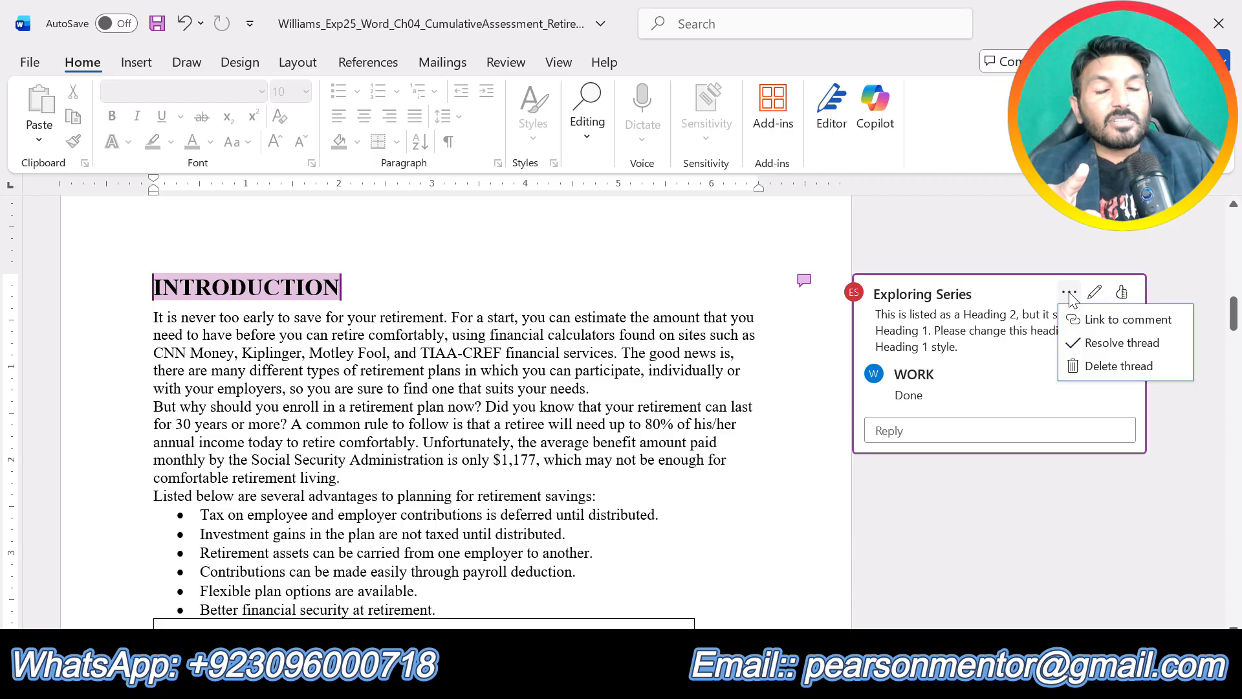
{"action": "left_click", "coordinate": [1122, 343]}
Resolve the comment thread attached to the "Traditional Individual Retirement Arrangements (IRA)" heading.
{"action": "scroll", "coordinate": [452, 414], "scroll_direction": "down", "scroll_amount": 5}
{"action": "scroll", "coordinate": [961, 412], "scroll_direction": "down", "scroll_amount": 4}
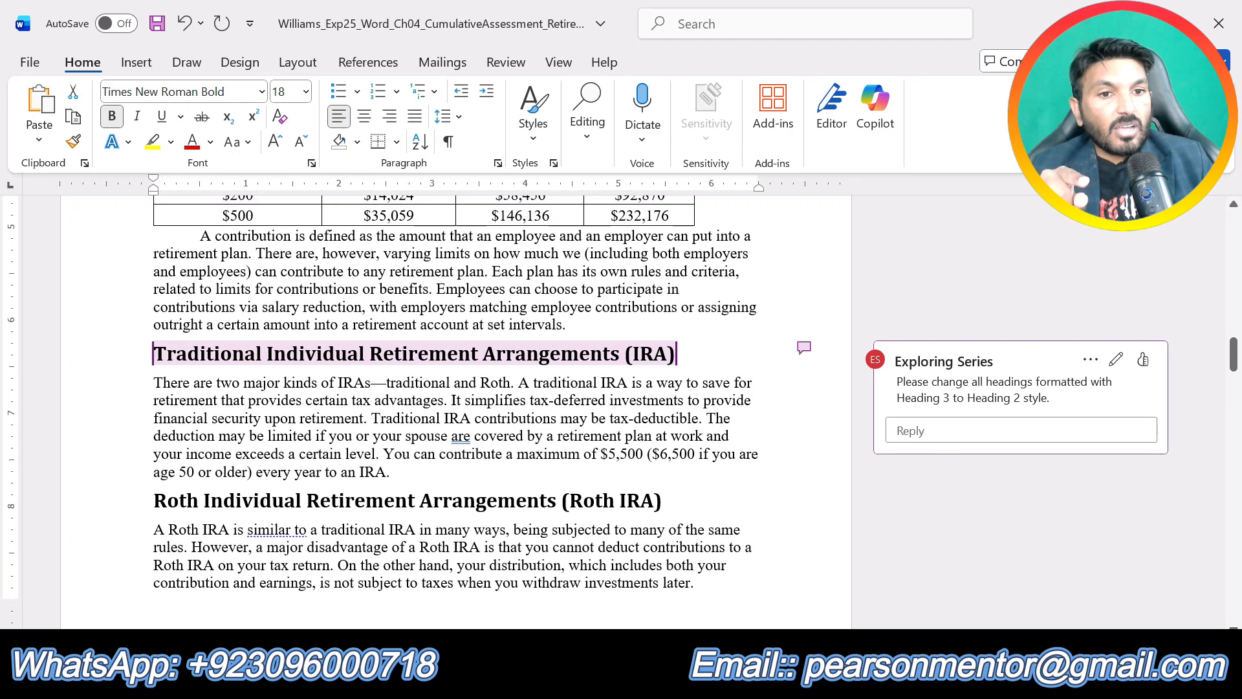
{"action": "left_click", "coordinate": [1091, 361]}
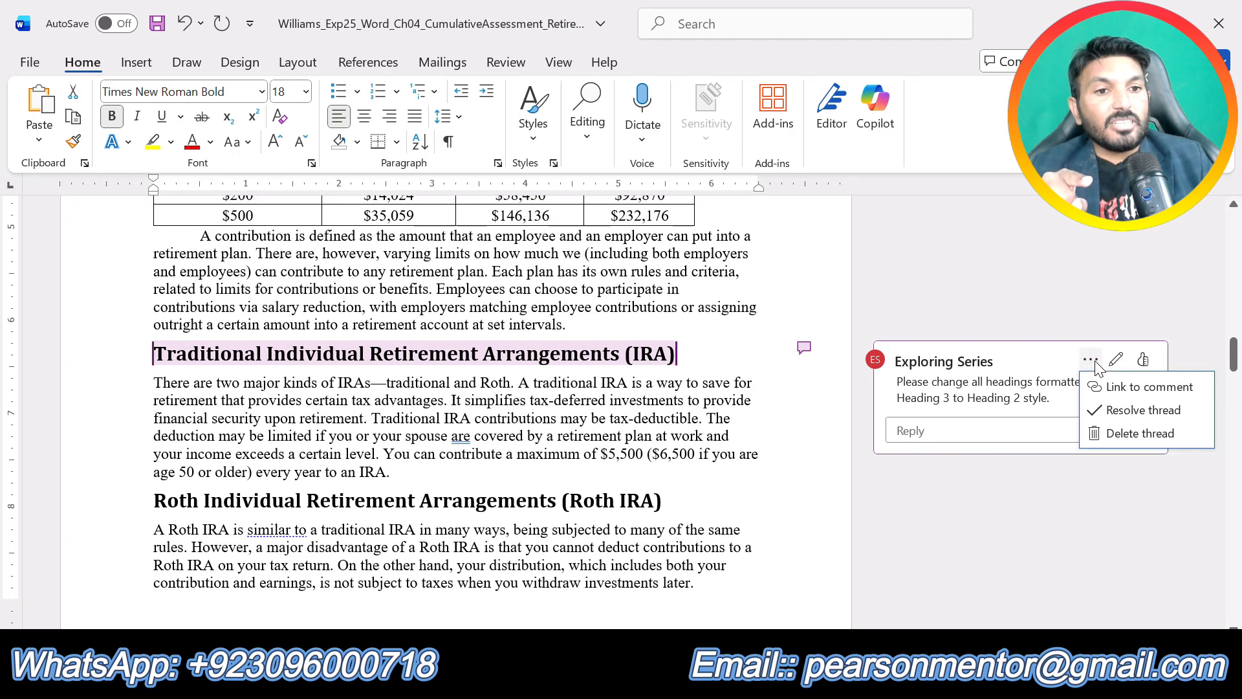
{"action": "left_click", "coordinate": [1107, 405]}
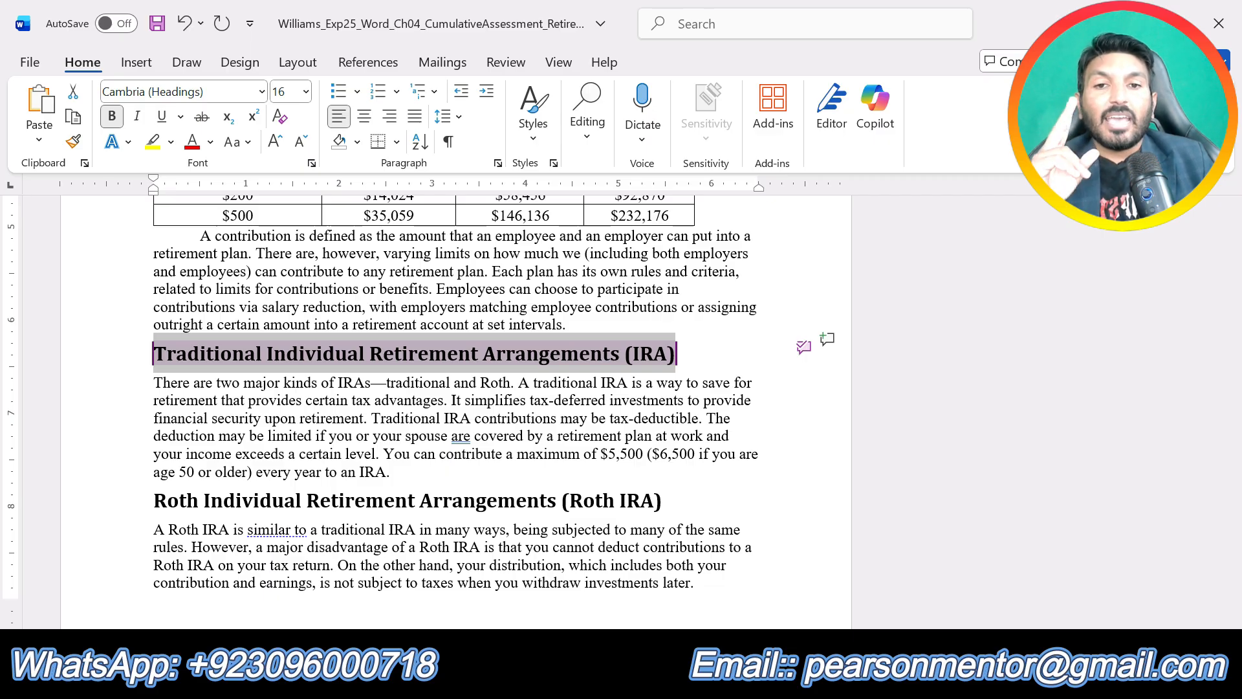
{"action": "scroll", "coordinate": [456, 411], "scroll_direction": "up", "scroll_amount": 15}
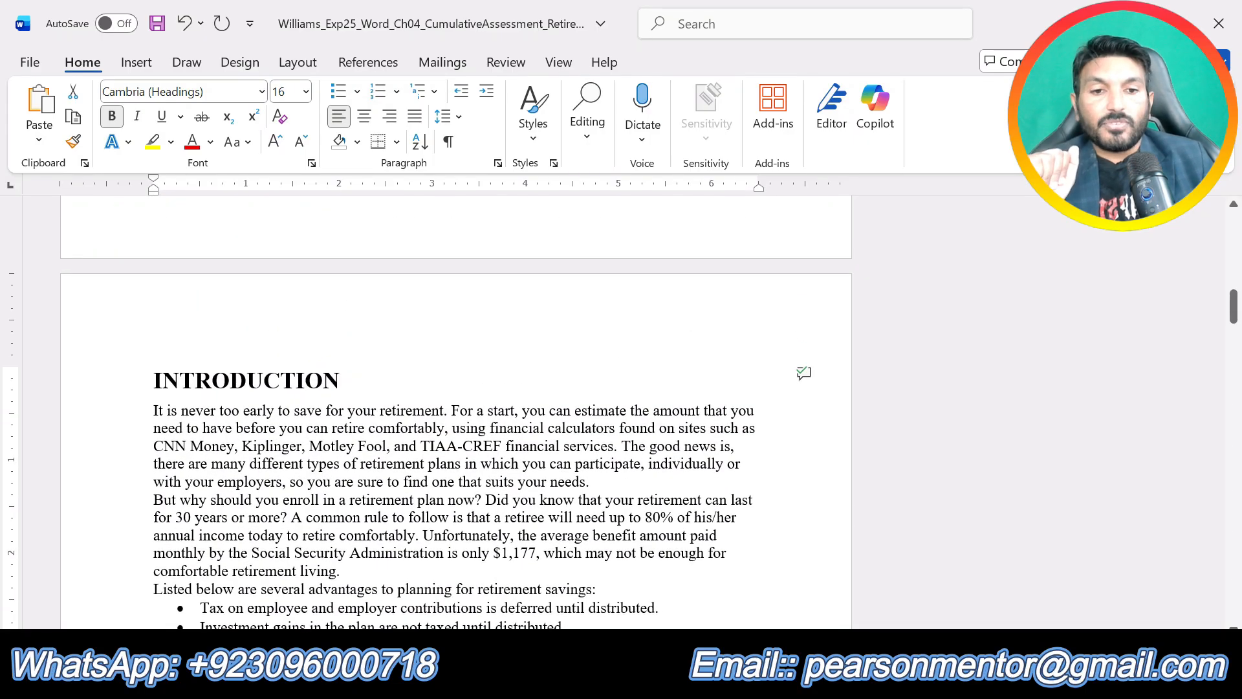
Switch to the instructions document and move the yellow highlight from the step 5 instruction to the first paragraph of step 6.
{"action": "mouse_move", "coordinate": [777, 684]}
{"action": "left_click", "coordinate": [686, 585]}
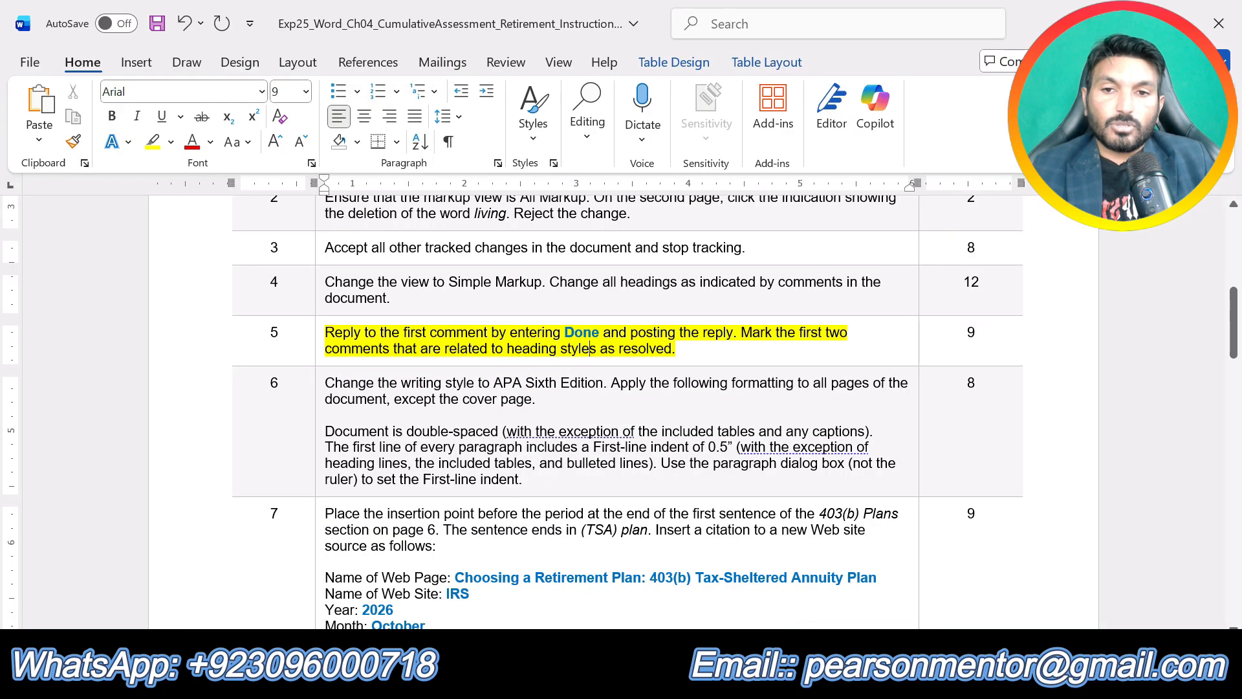
{"action": "key", "text": "ctrl+z"}
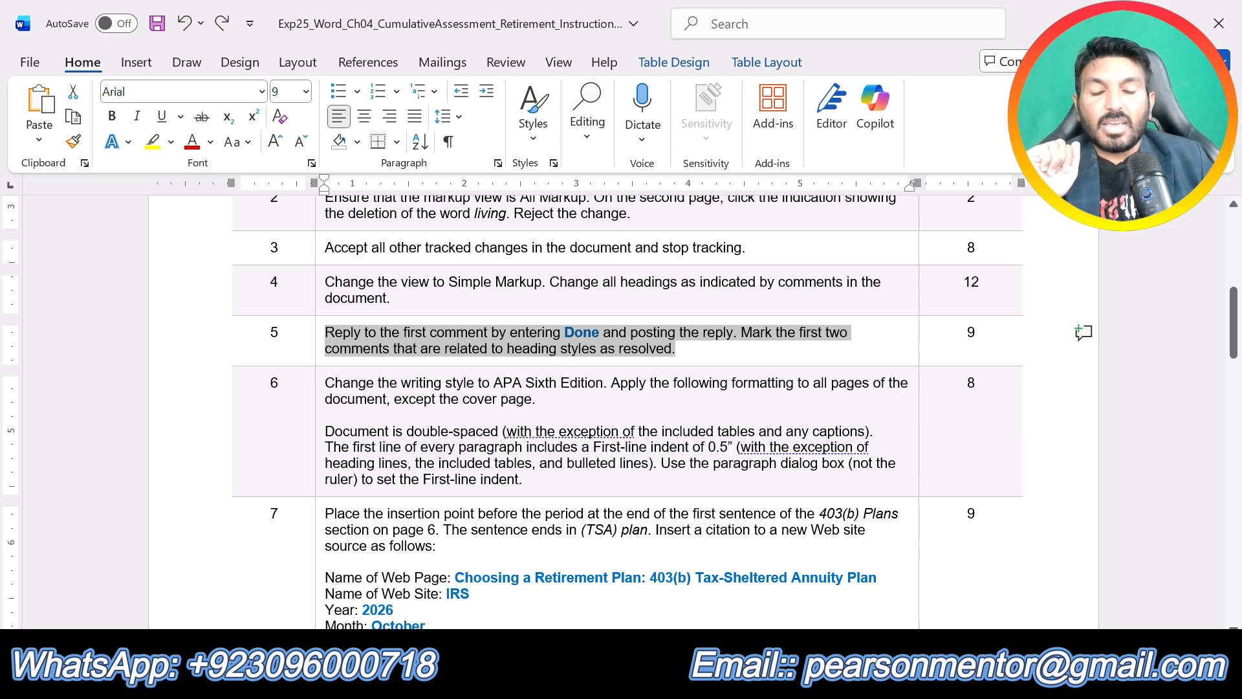
{"action": "left_click", "coordinate": [561, 398]}
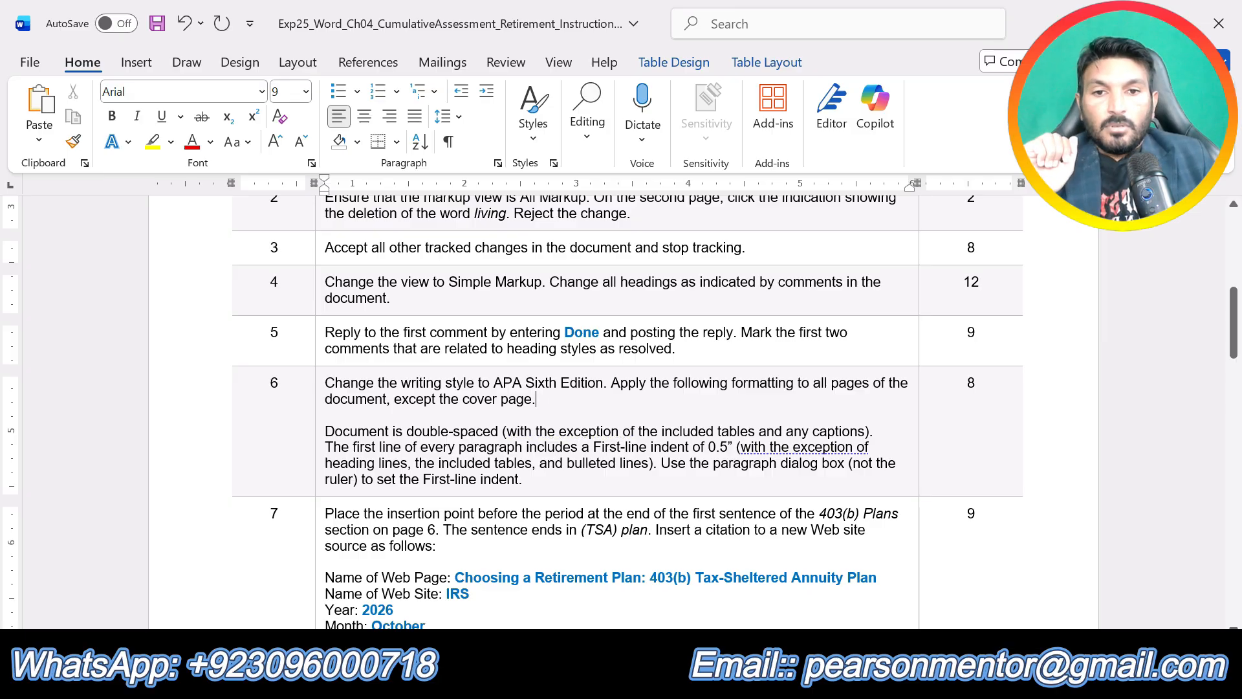
{"action": "left_click_drag", "start_coordinate": [561, 399], "coordinate": [325, 382]}
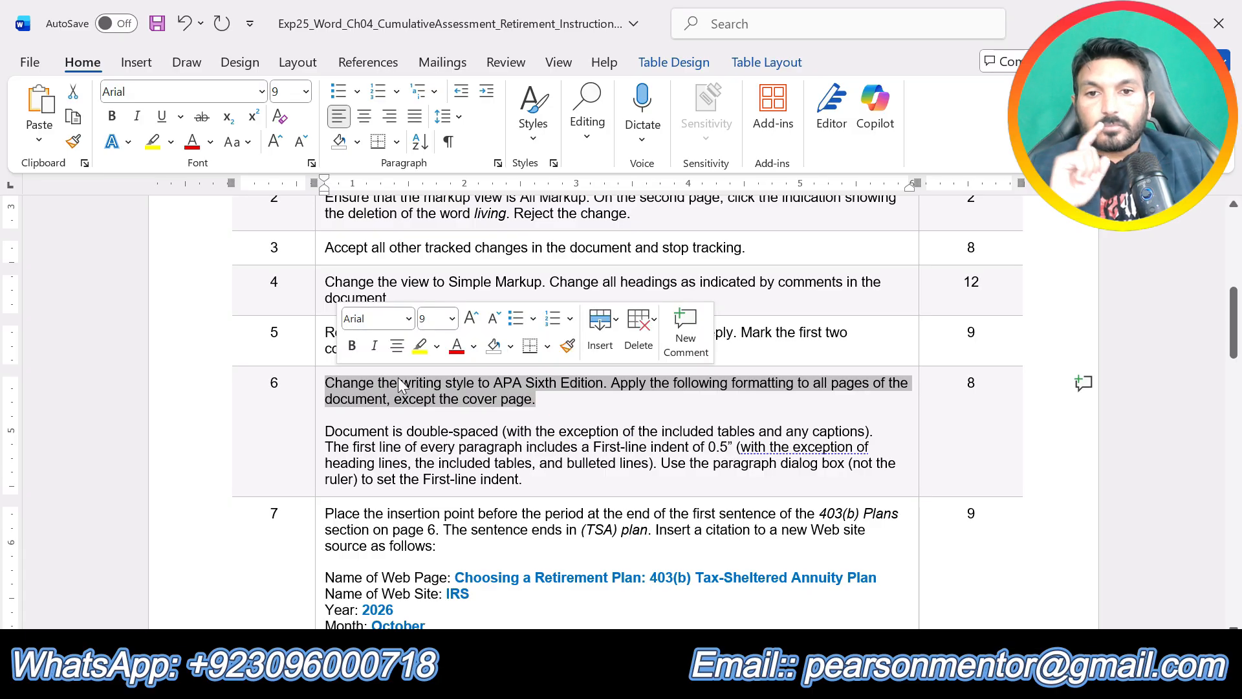
{"action": "left_click", "coordinate": [418, 355]}
{"action": "left_click", "coordinate": [460, 430]}
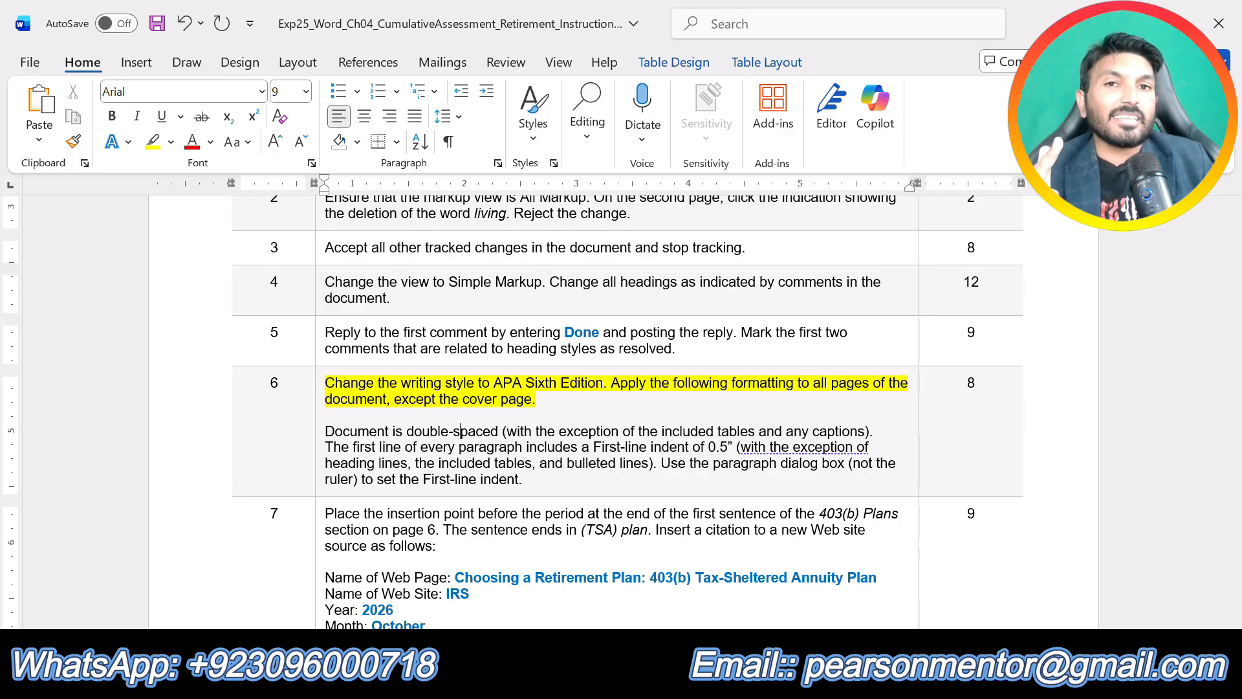
Return to the retirement report and set its citation style to APA Sixth Edition.
{"action": "left_click", "coordinate": [787, 685]}
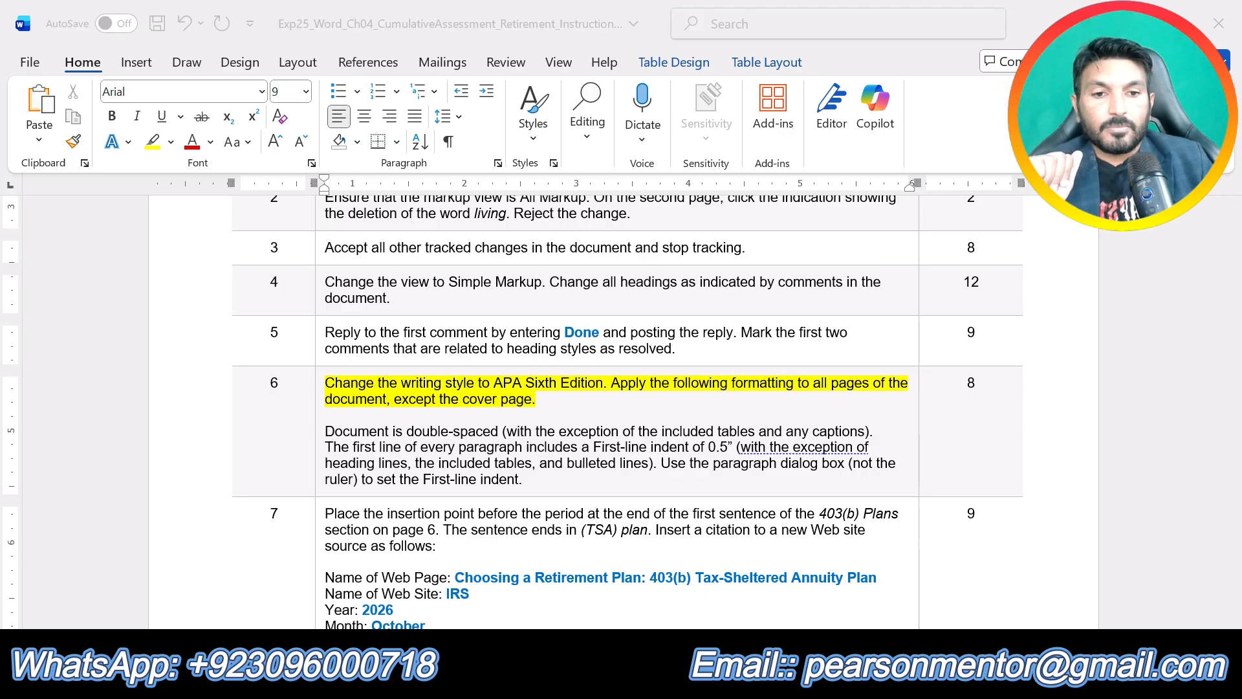
{"action": "left_click", "coordinate": [936, 569]}
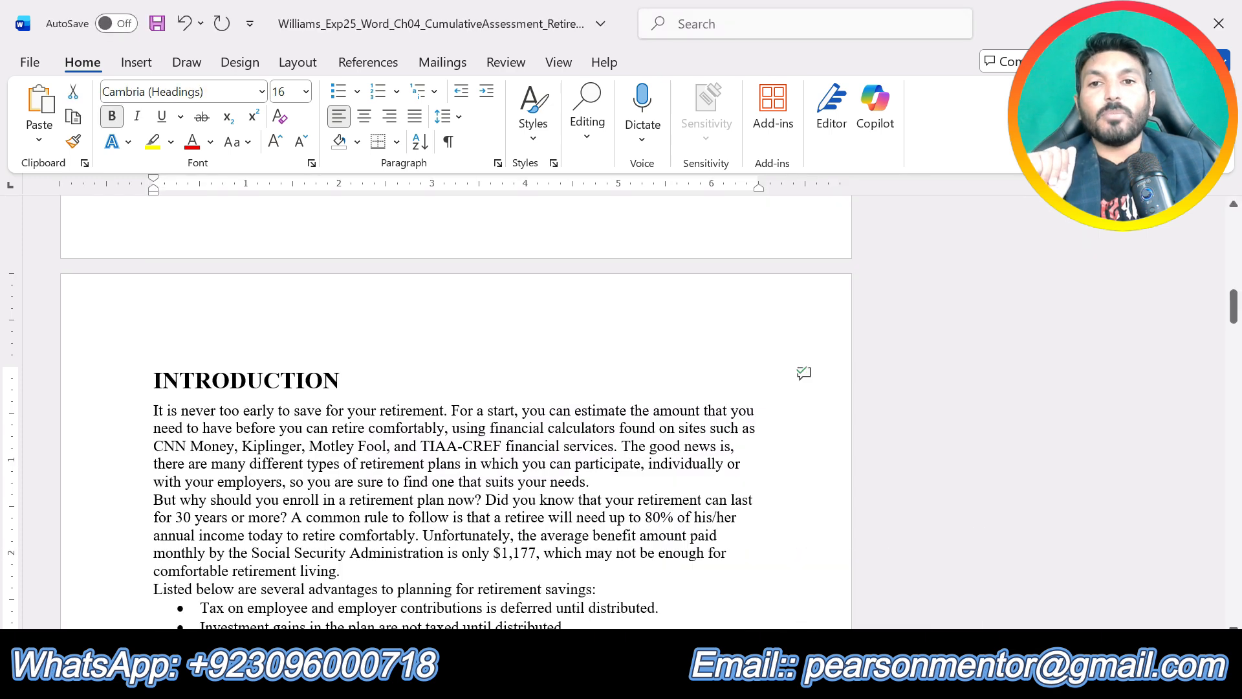
{"action": "left_click", "coordinate": [375, 64]}
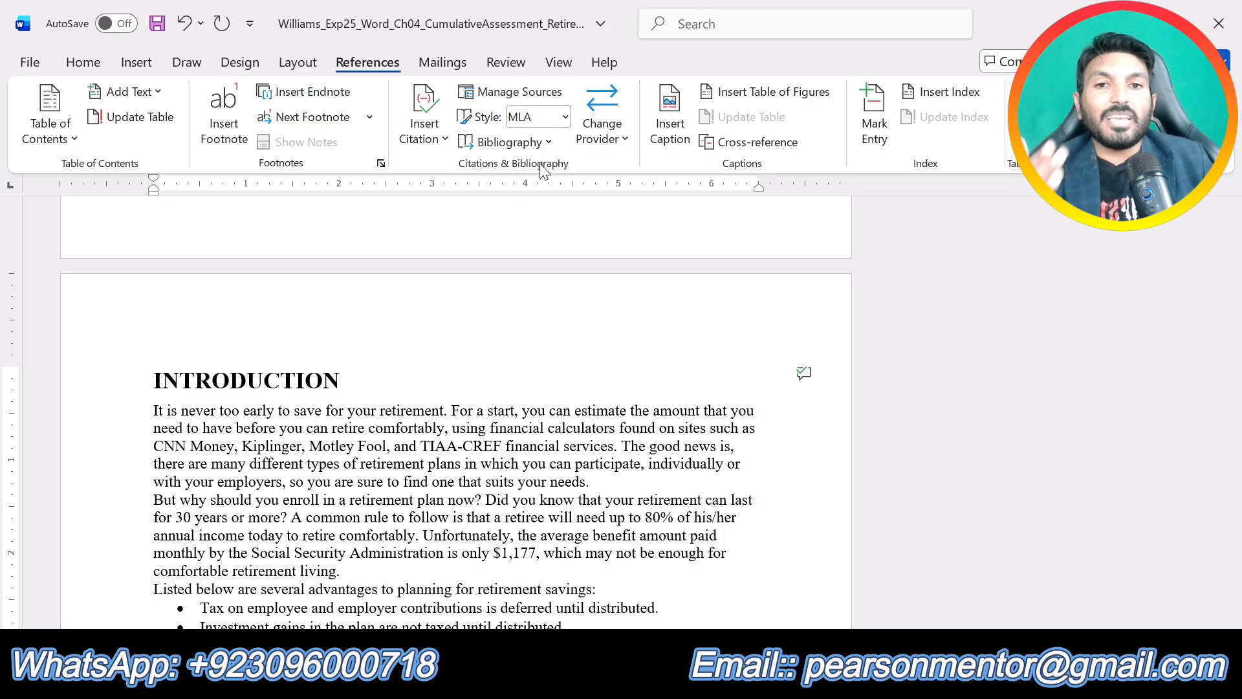
{"action": "left_click", "coordinate": [567, 117]}
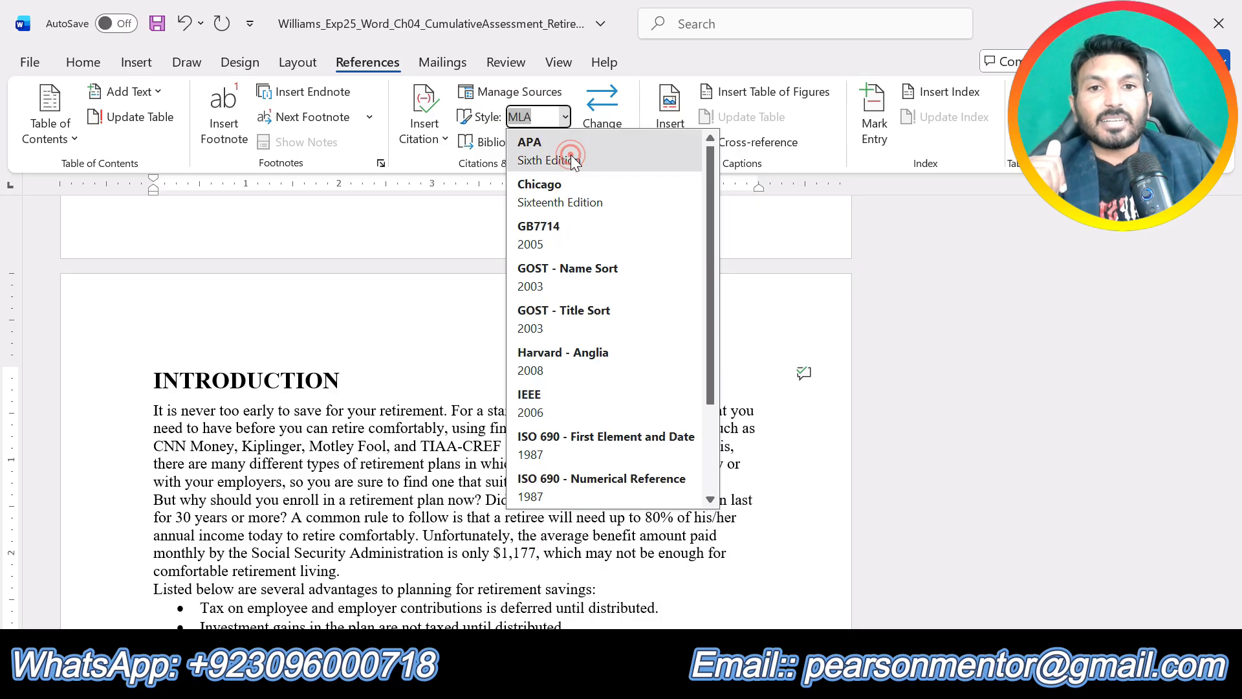
{"action": "left_click", "coordinate": [574, 162]}
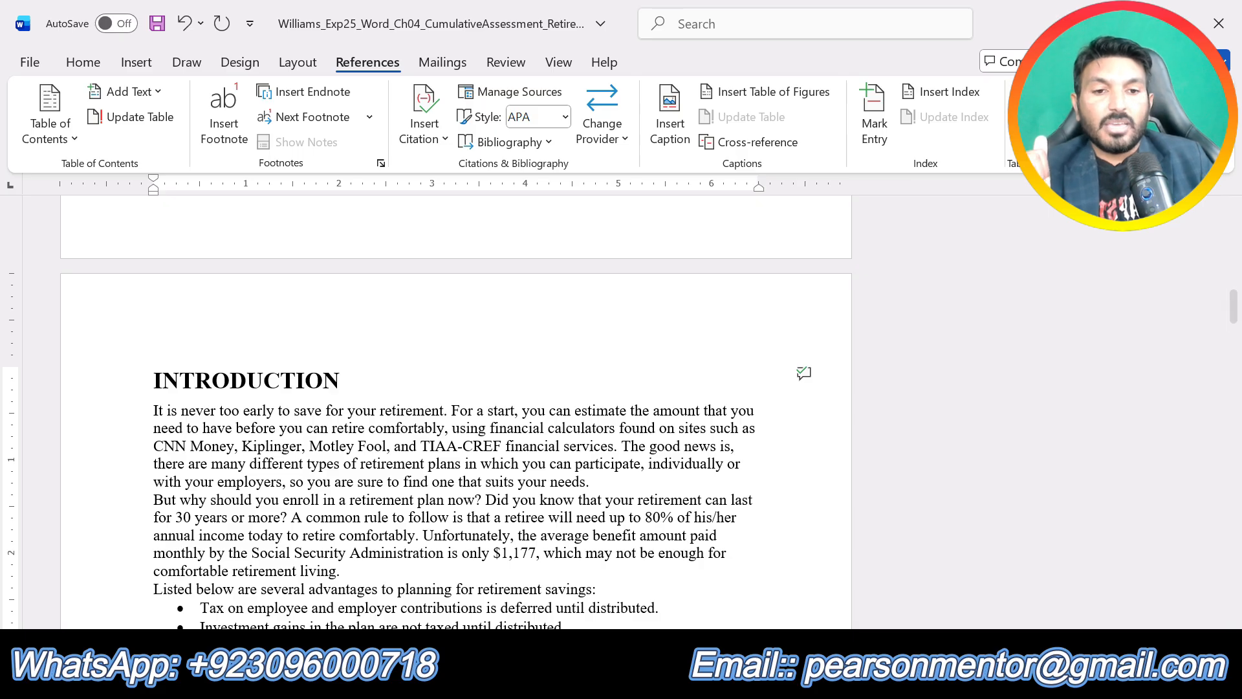
Highlight the step 6 formatting requirements in yellow in the instructions document, and return to the Introduction section of the report.
{"action": "left_click", "coordinate": [788, 680]}
{"action": "left_click", "coordinate": [709, 603]}
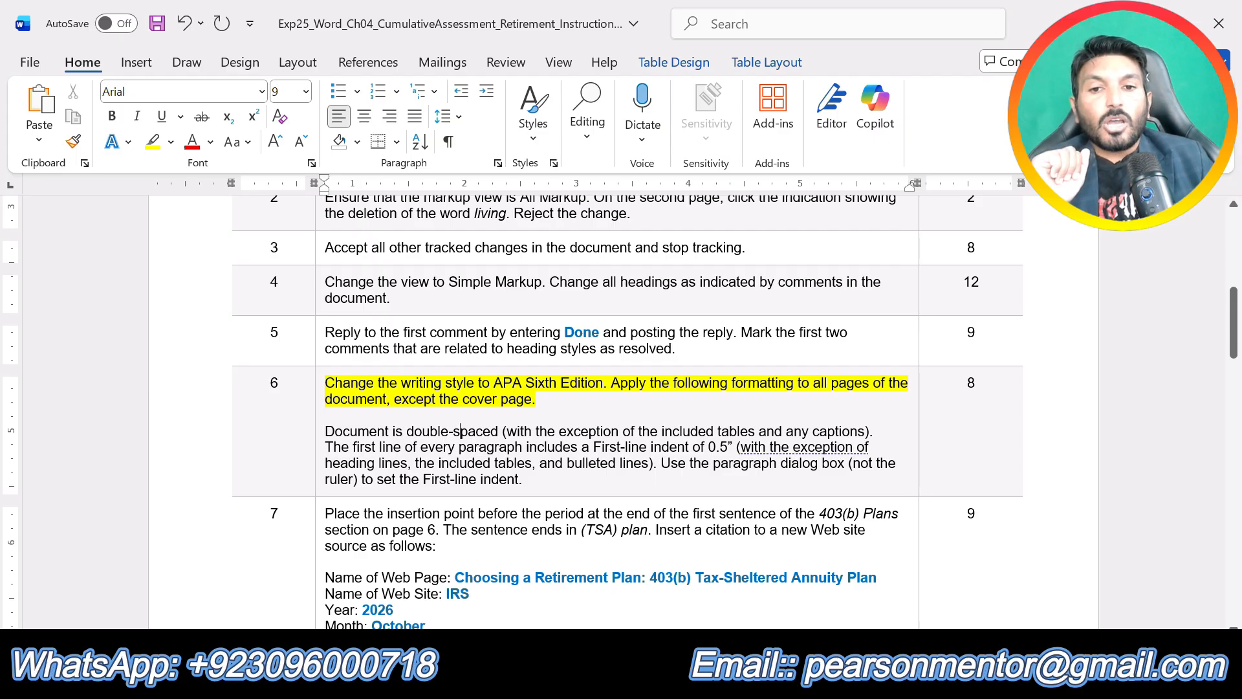
{"action": "left_click_drag", "start_coordinate": [522, 480], "coordinate": [447, 414]}
{"action": "left_click", "coordinate": [426, 397]}
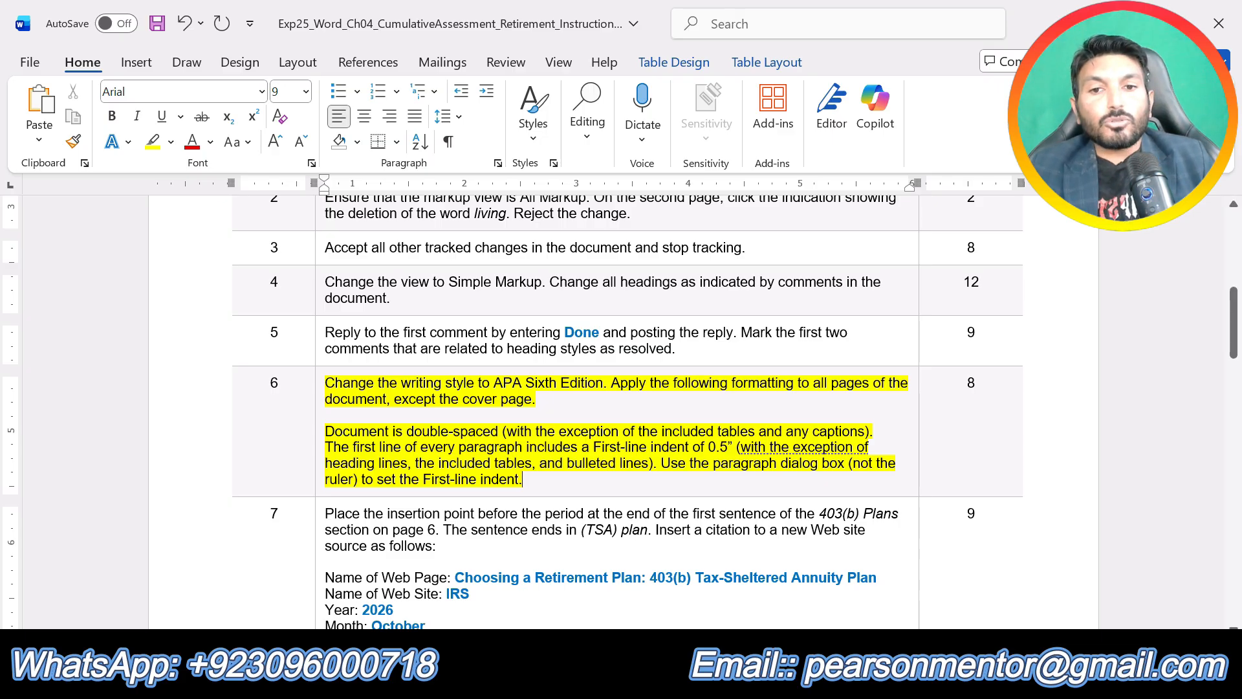
{"action": "left_click_drag", "start_coordinate": [325, 432], "coordinate": [502, 432]}
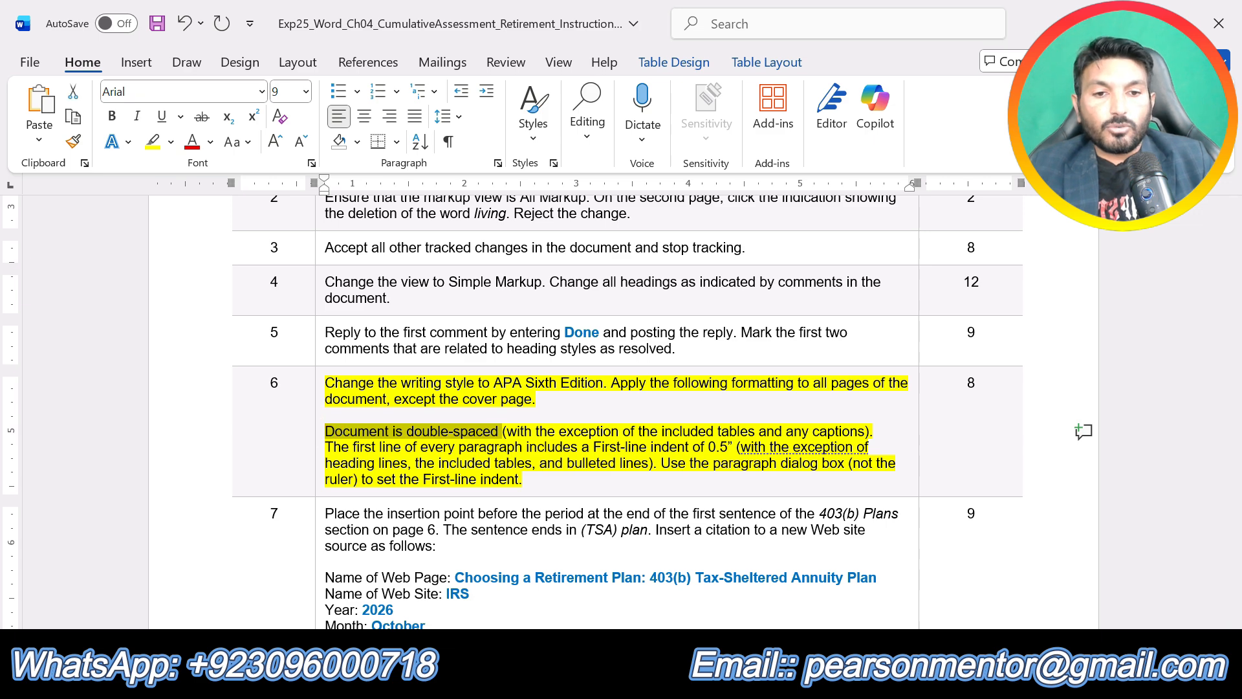
{"action": "left_click", "coordinate": [748, 680]}
{"action": "left_click", "coordinate": [895, 588]}
{"action": "scroll", "coordinate": [590, 521], "scroll_direction": "up", "scroll_amount": 10}
{"action": "scroll", "coordinate": [590, 521], "scroll_direction": "down", "scroll_amount": 8}
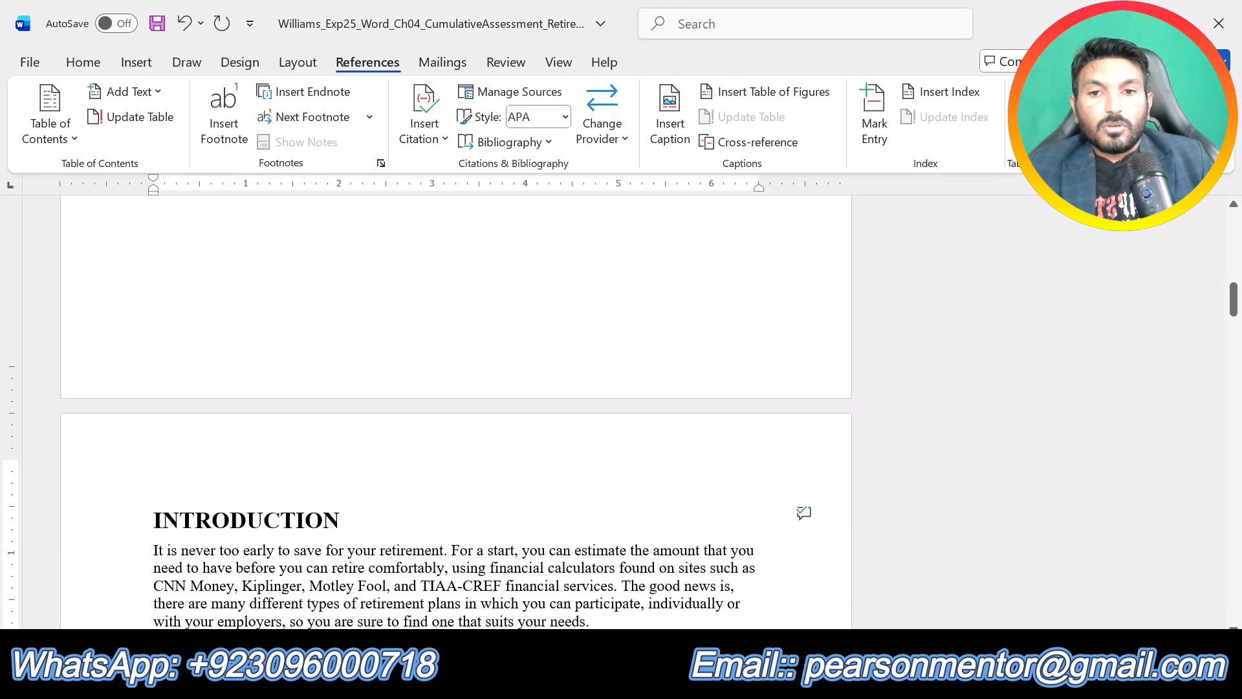
{"action": "scroll", "coordinate": [456, 414], "scroll_direction": "down", "scroll_amount": 4}
{"action": "left_click_drag", "start_coordinate": [154, 241], "coordinate": [446, 562]}
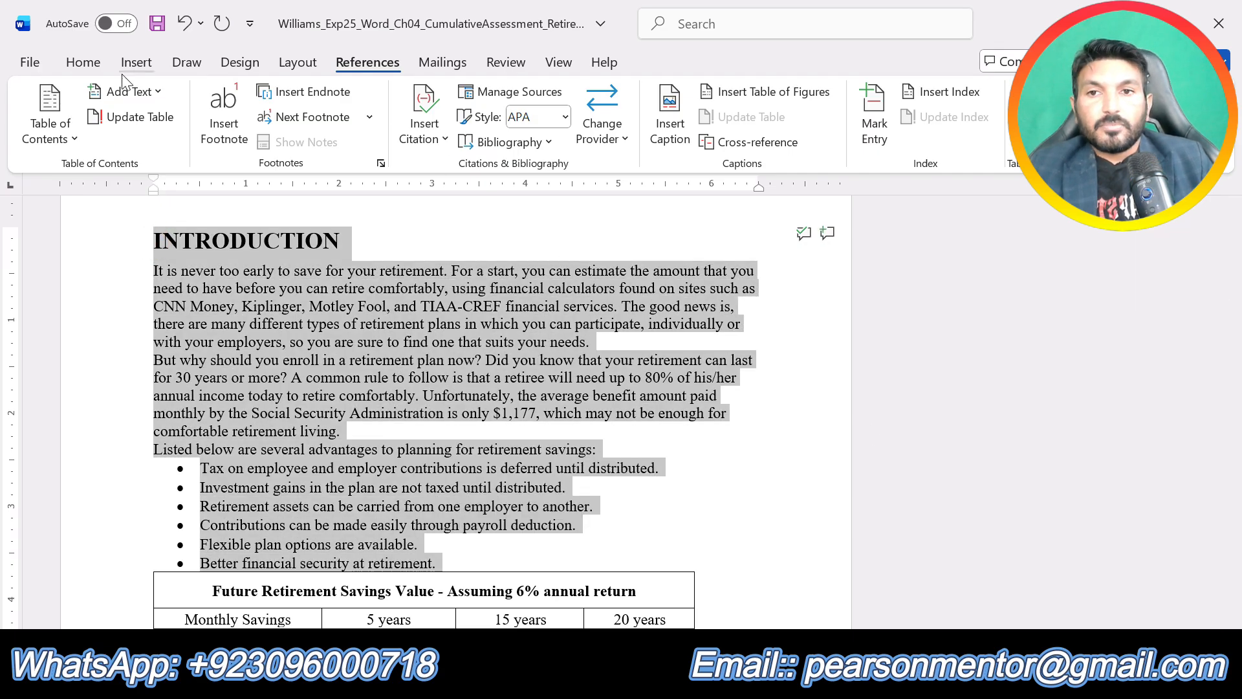
{"action": "left_click", "coordinate": [83, 62]}
{"action": "left_click", "coordinate": [497, 163]}
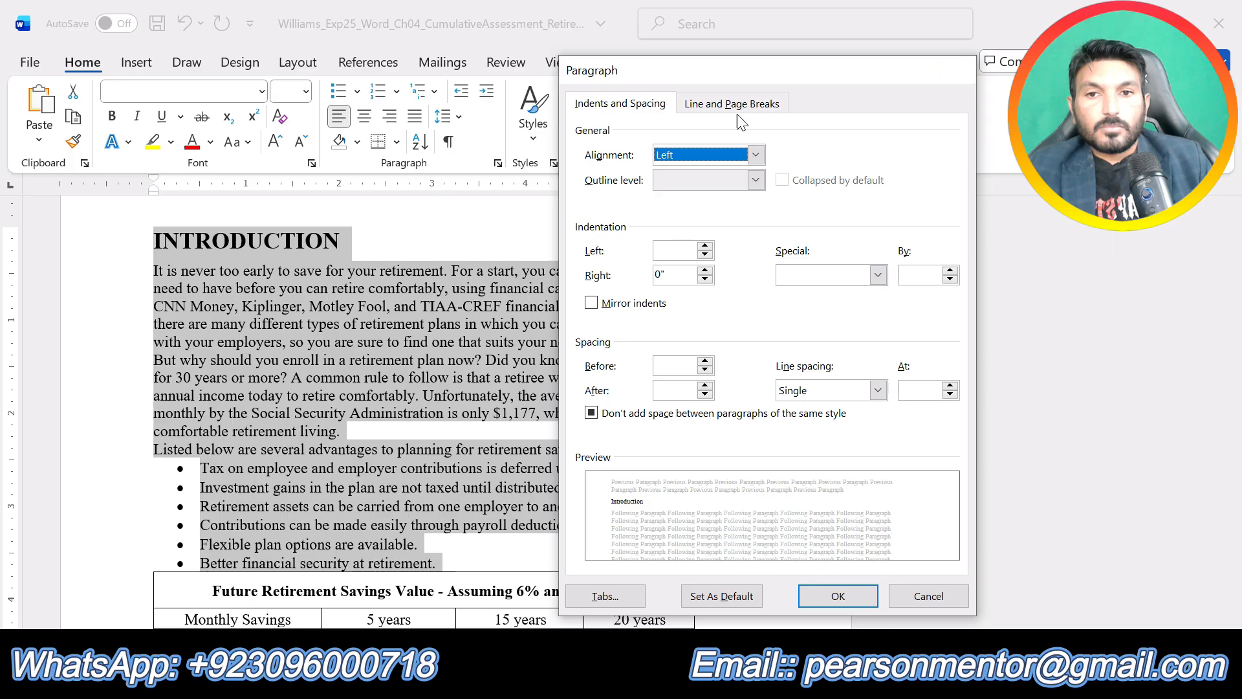
{"action": "left_click", "coordinate": [950, 75]}
{"action": "left_click", "coordinate": [787, 679]}
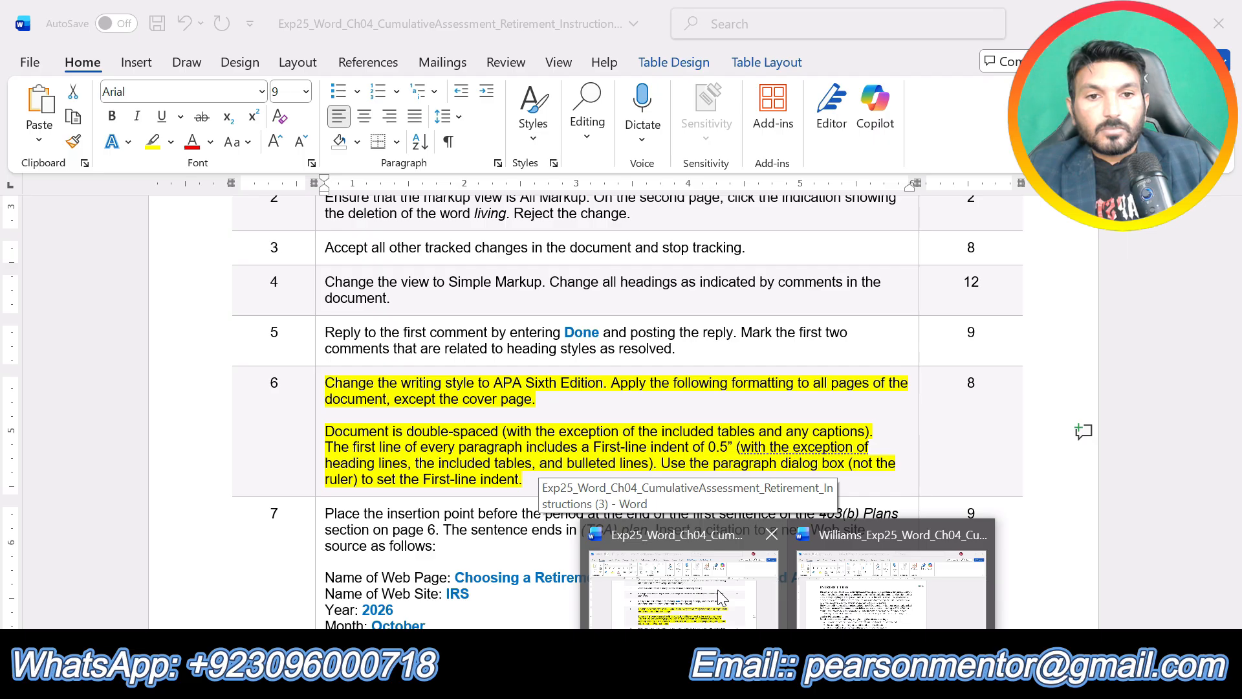
{"action": "left_click", "coordinate": [892, 590]}
{"action": "key", "text": "ctrl+a"}
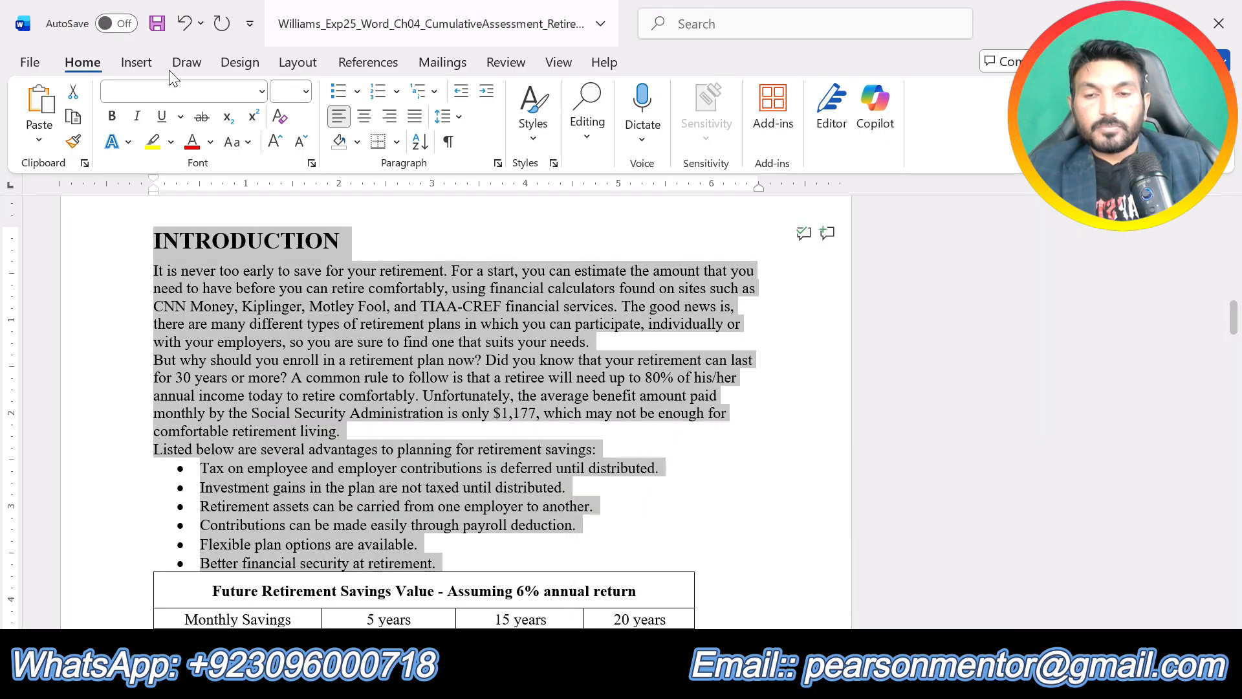
{"action": "left_click", "coordinate": [379, 352]}
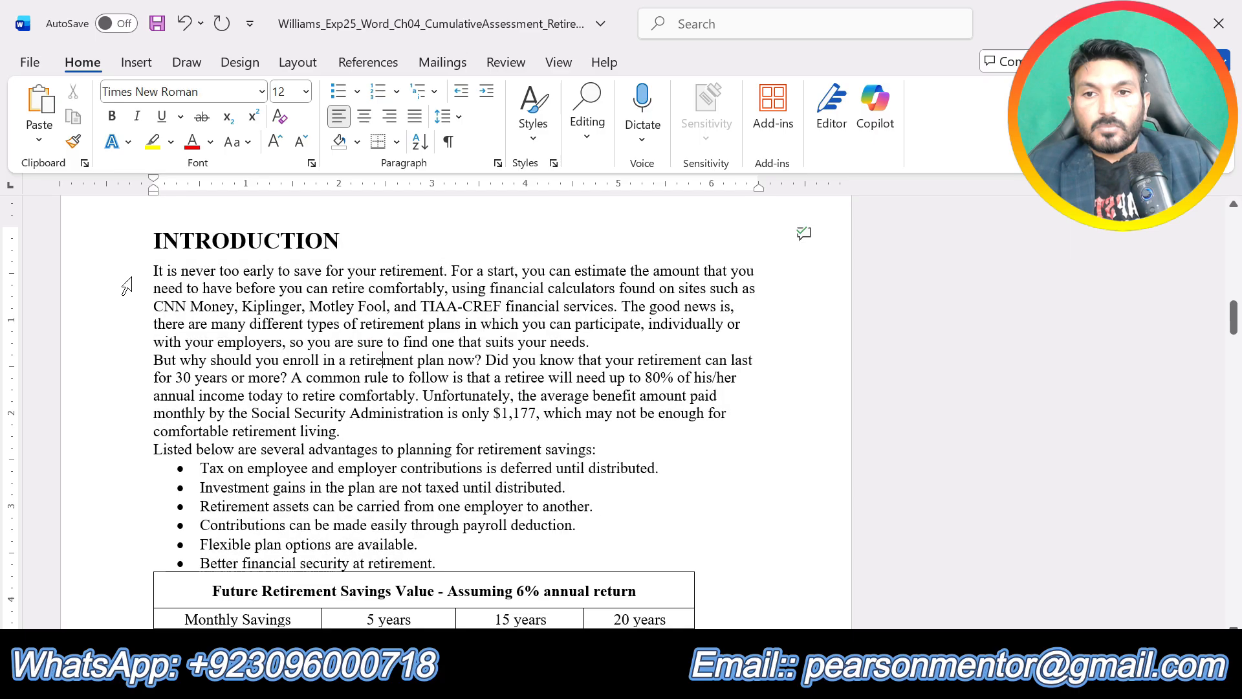
{"action": "left_click_drag", "start_coordinate": [153, 269], "coordinate": [439, 564]}
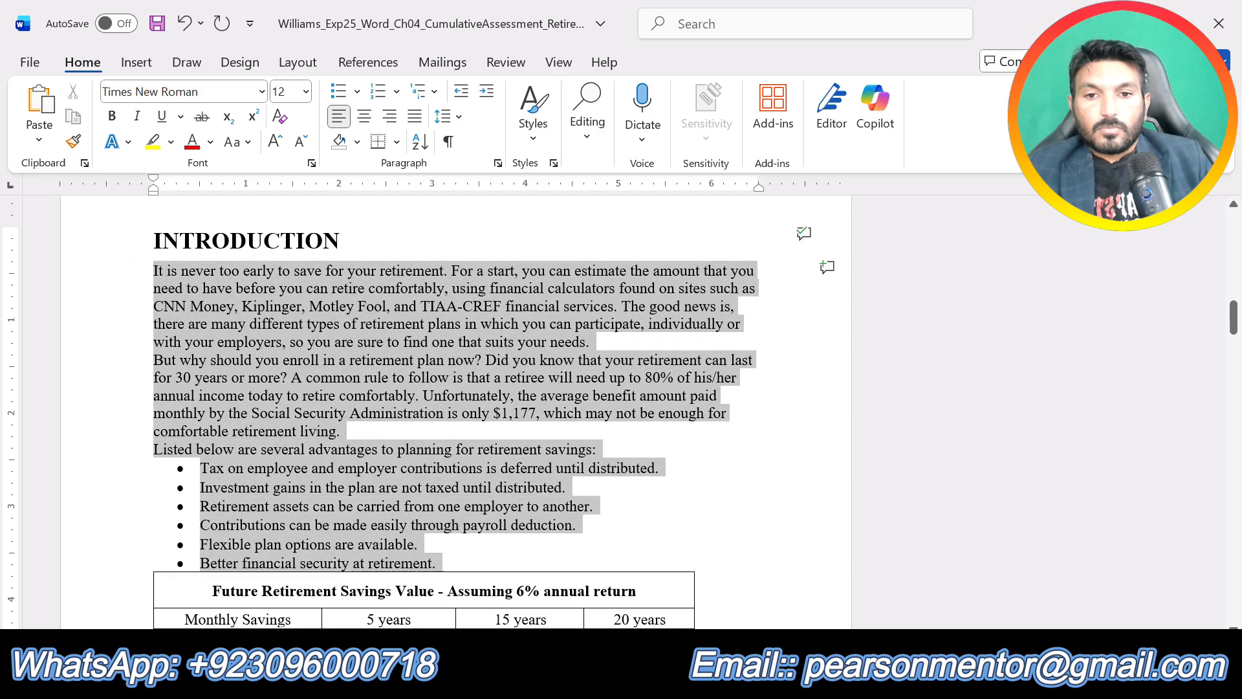
{"action": "left_click", "coordinate": [497, 163]}
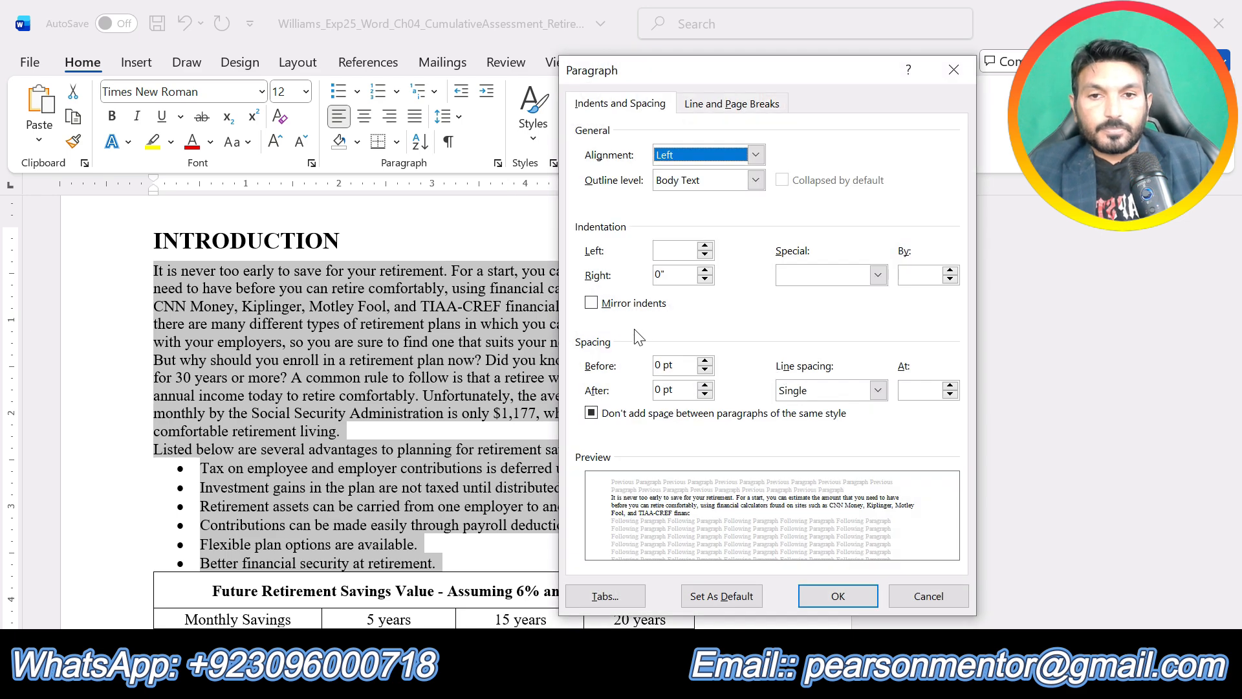
{"action": "left_click", "coordinate": [953, 70]}
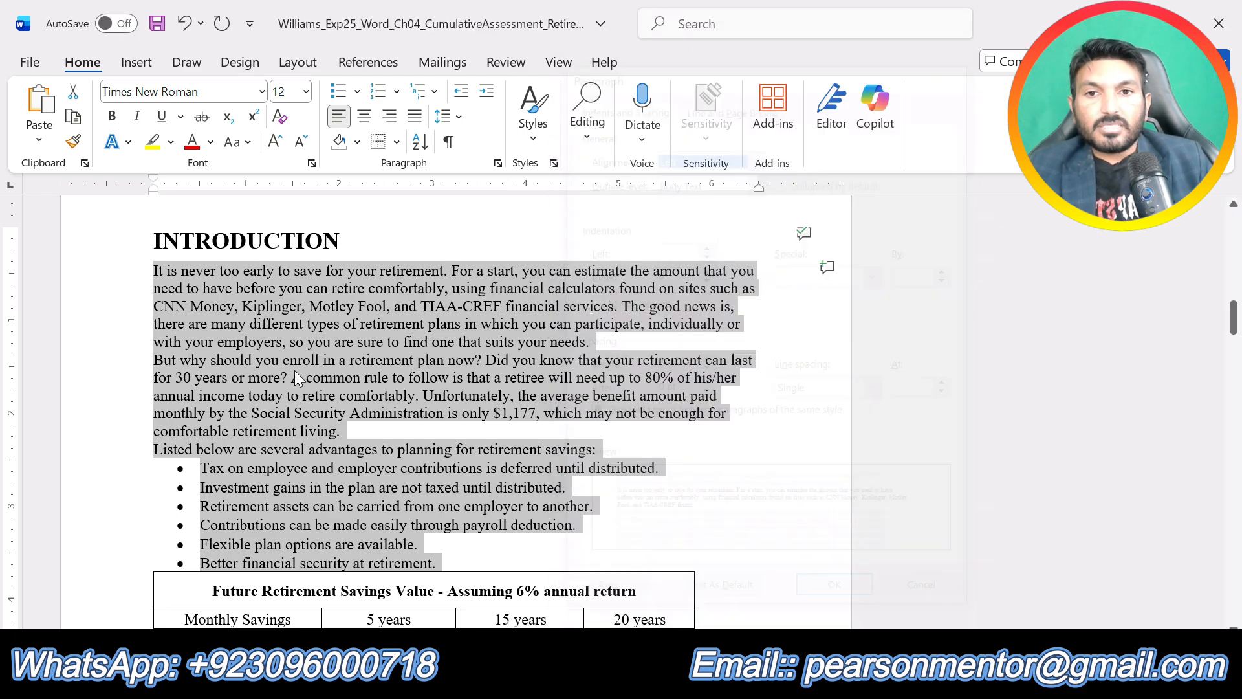
{"action": "left_click", "coordinate": [291, 377]}
Set line spacing to 2.0 from the "Introduction" heading through the last bullet above the Future Retirement Savings Value table.
{"action": "left_click_drag", "start_coordinate": [153, 241], "coordinate": [447, 564]}
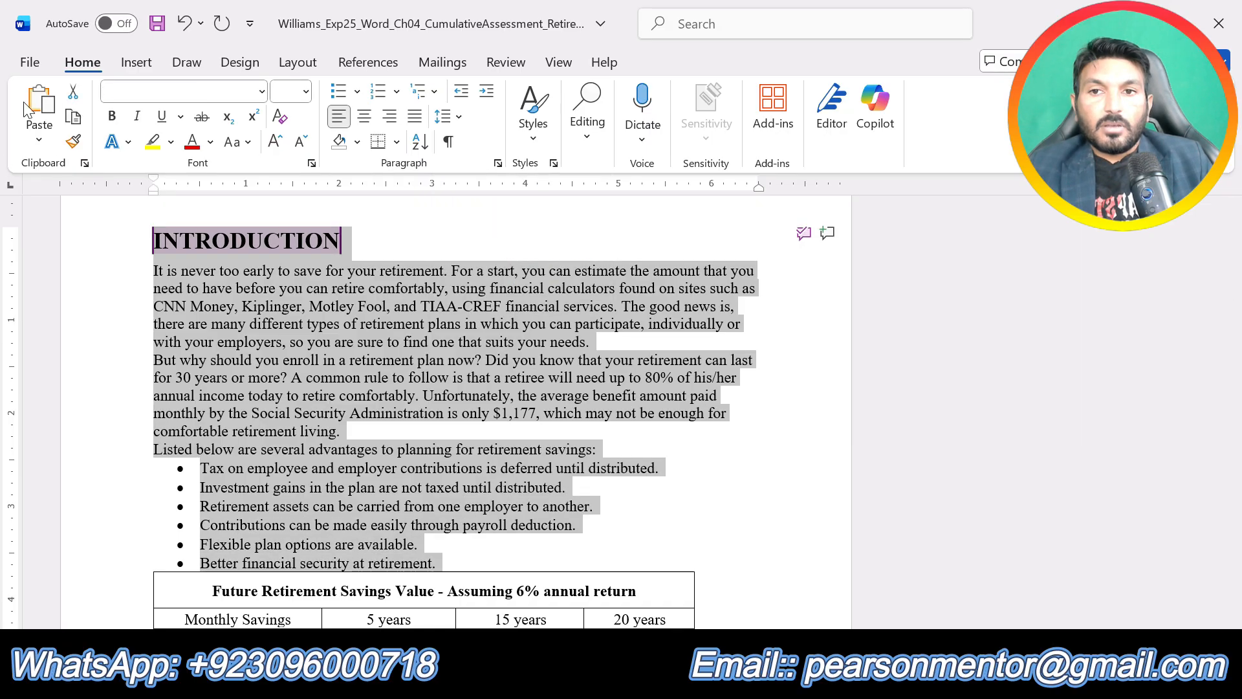
{"action": "left_click", "coordinate": [461, 116]}
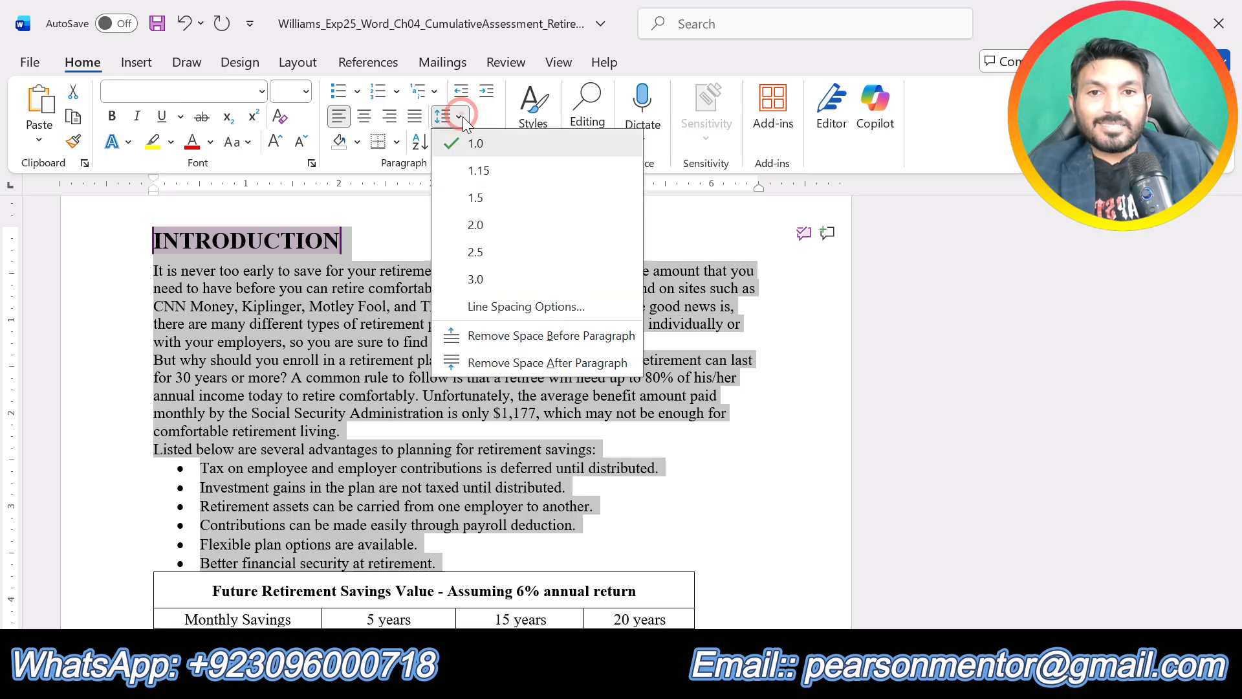
{"action": "left_click", "coordinate": [498, 225]}
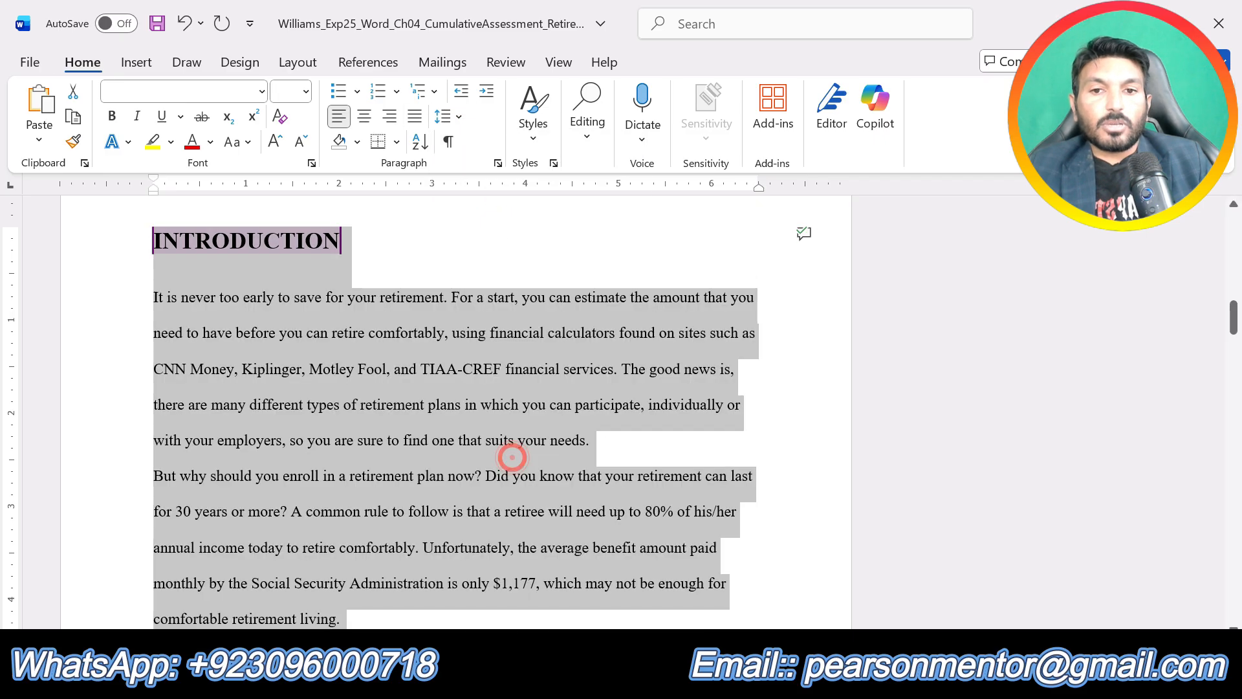
{"action": "left_click", "coordinate": [512, 458]}
Set line spacing to 2.0 from the "A contribution is defined" paragraph through the text just above the Traditional and Roth IRA comparison table.
{"action": "scroll", "coordinate": [511, 457], "scroll_direction": "down", "scroll_amount": 10}
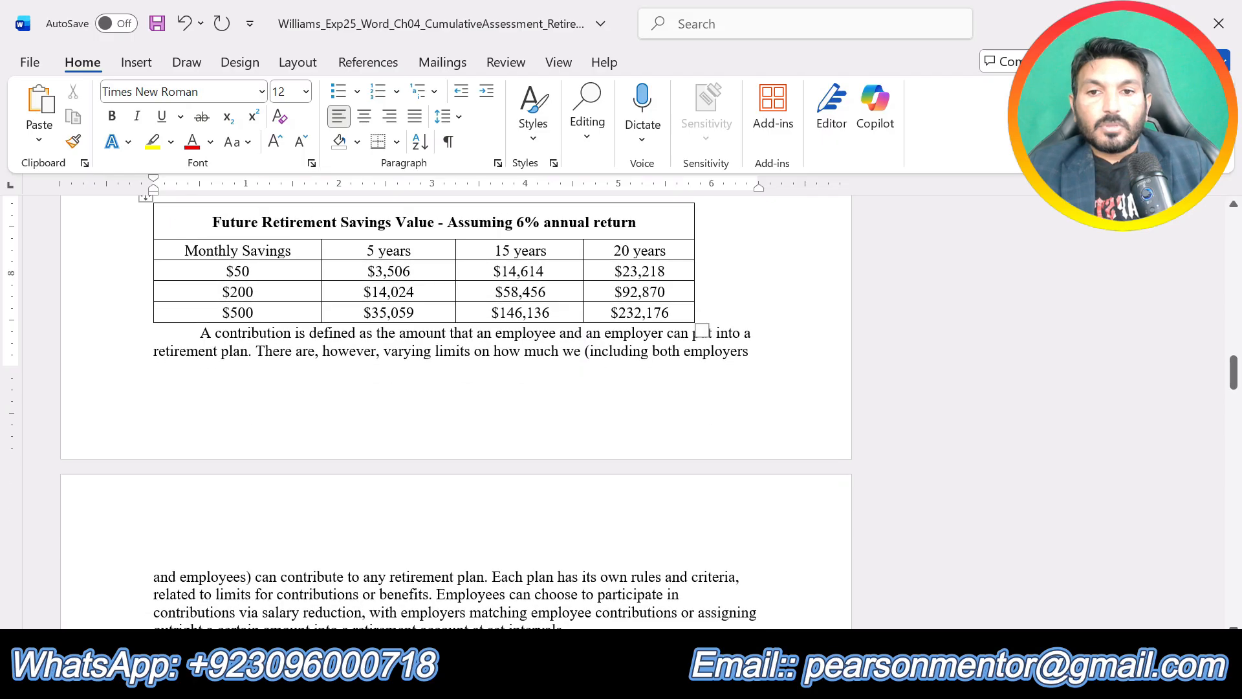
{"action": "scroll", "coordinate": [512, 458], "scroll_direction": "down", "scroll_amount": 1}
{"action": "left_click_drag", "start_coordinate": [200, 286], "coordinate": [420, 388]}
{"action": "left_click", "coordinate": [459, 117]}
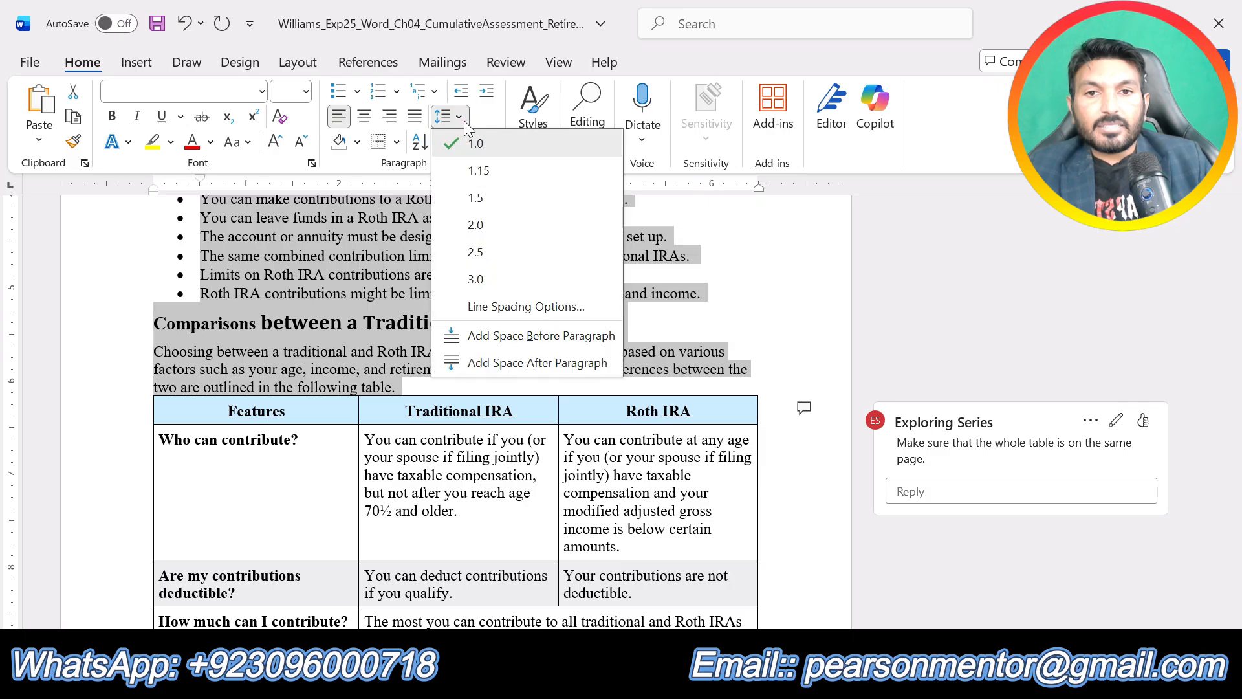
{"action": "left_click", "coordinate": [491, 223]}
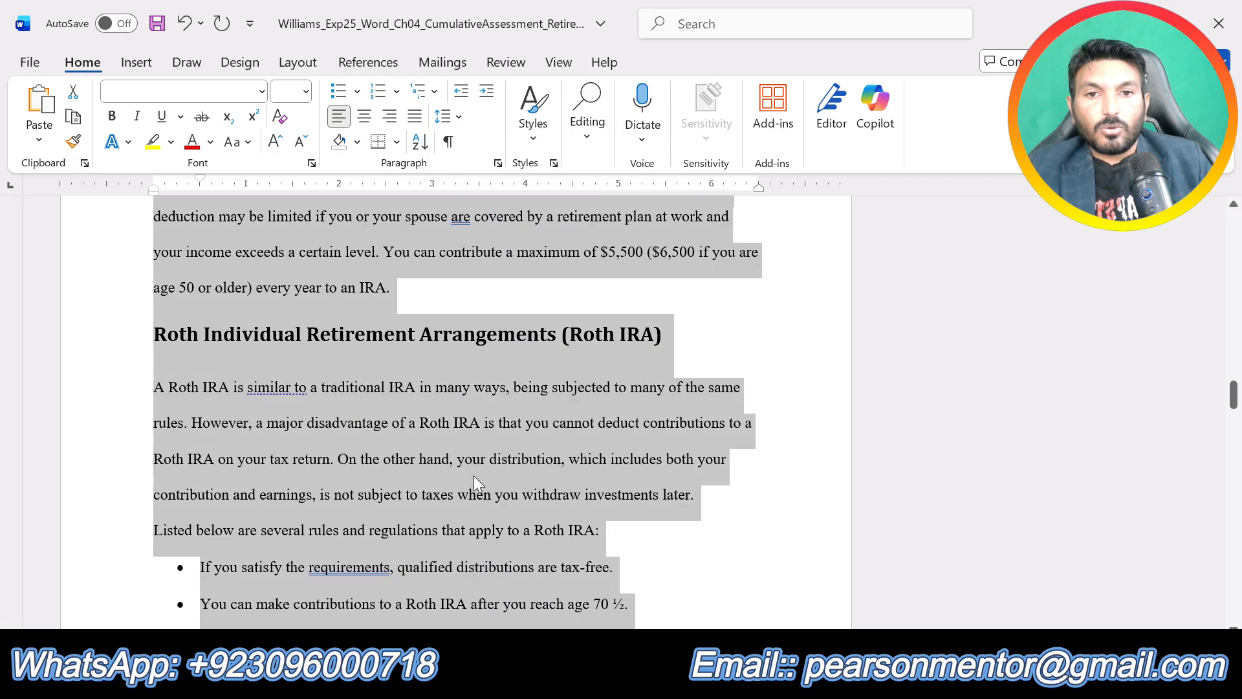
Set line spacing to 2.0 from the "401(k) Plans" heading through the end of the Conclusion paragraph.
{"action": "scroll", "coordinate": [473, 475], "scroll_direction": "down", "scroll_amount": 15}
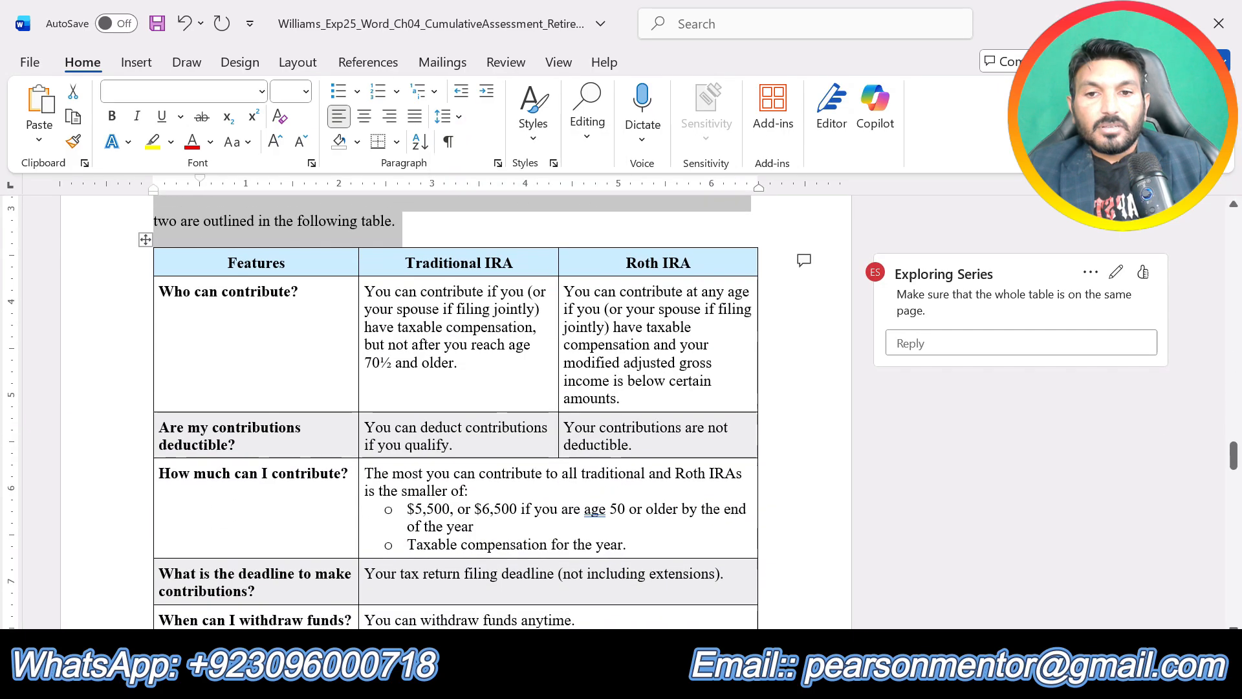
{"action": "scroll", "coordinate": [453, 414], "scroll_direction": "down", "scroll_amount": 12}
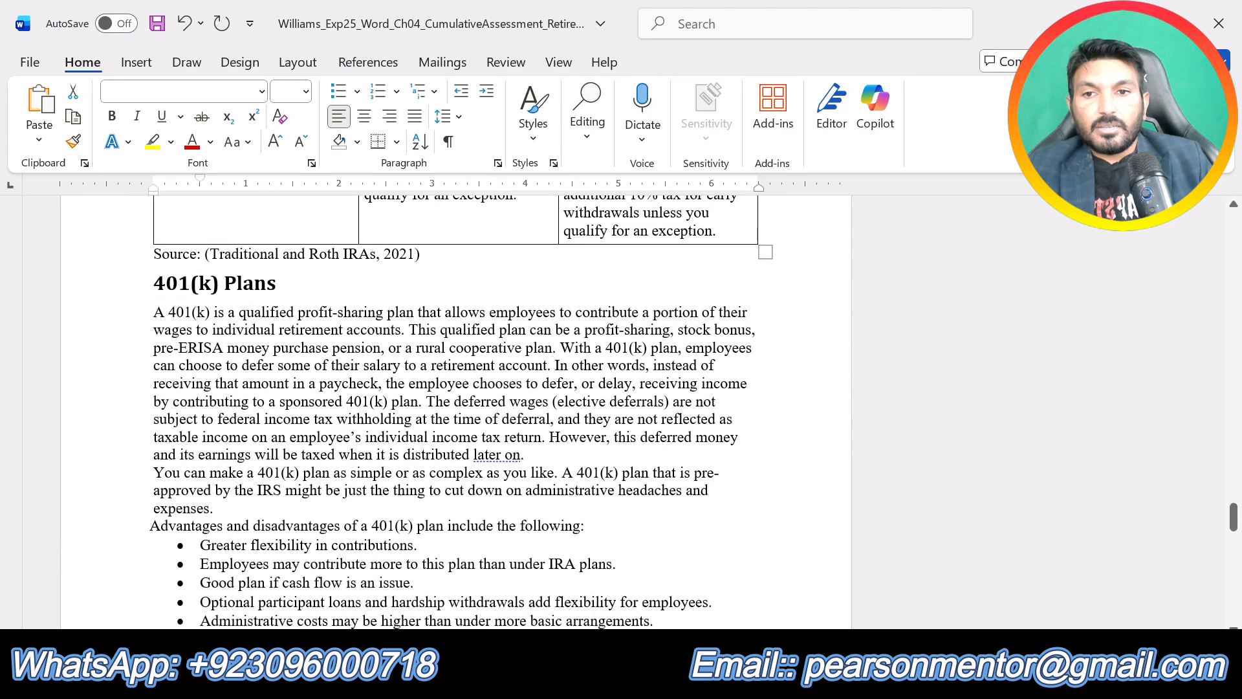
{"action": "left_click_drag", "start_coordinate": [156, 282], "coordinate": [377, 471]}
{"action": "scroll", "coordinate": [446, 401], "scroll_direction": "down", "scroll_amount": 6}
{"action": "left_click_drag", "start_coordinate": [446, 388], "coordinate": [459, 446]}
{"action": "scroll", "coordinate": [451, 426], "scroll_direction": "down", "scroll_amount": 2}
{"action": "scroll", "coordinate": [459, 442], "scroll_direction": "down", "scroll_amount": 2}
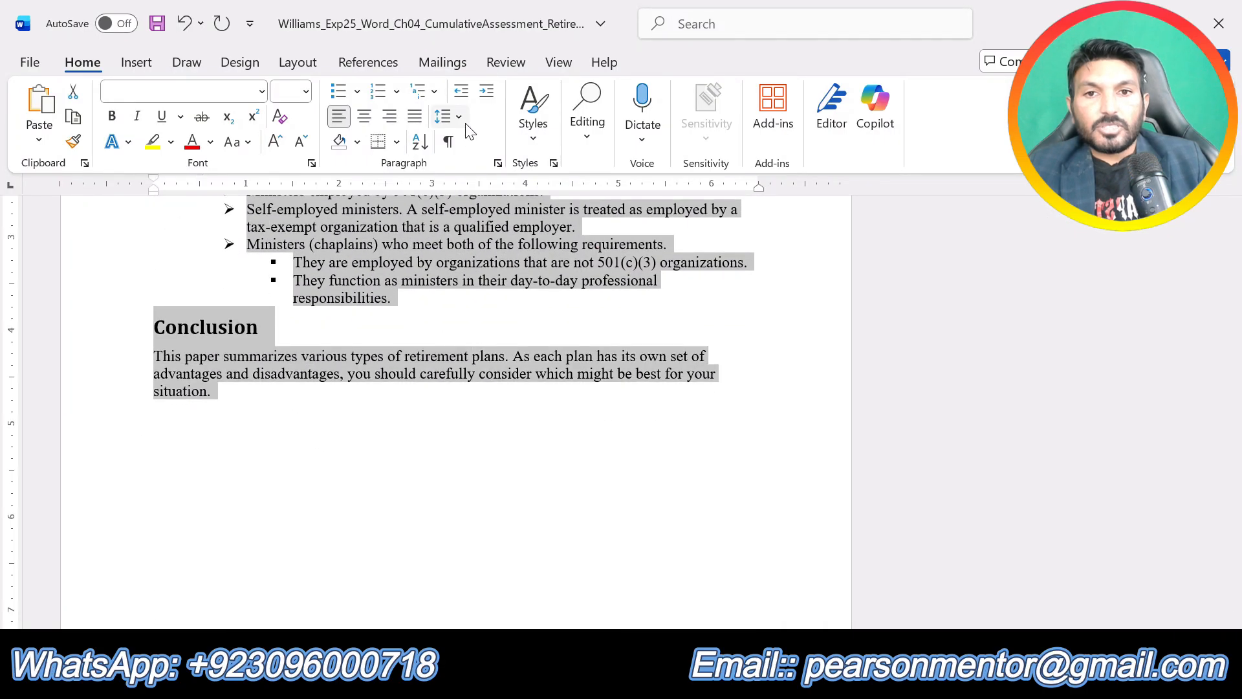
{"action": "left_click", "coordinate": [444, 117]}
{"action": "left_click", "coordinate": [494, 225]}
{"action": "left_click", "coordinate": [558, 430]}
Review the line spacing throughout the report, from the Conclusion back to the Introduction.
{"action": "scroll", "coordinate": [558, 430], "scroll_direction": "down", "scroll_amount": 8}
{"action": "scroll", "coordinate": [561, 426], "scroll_direction": "down", "scroll_amount": 5}
{"action": "scroll", "coordinate": [560, 427], "scroll_direction": "up", "scroll_amount": 15}
{"action": "scroll", "coordinate": [560, 426], "scroll_direction": "up", "scroll_amount": 15}
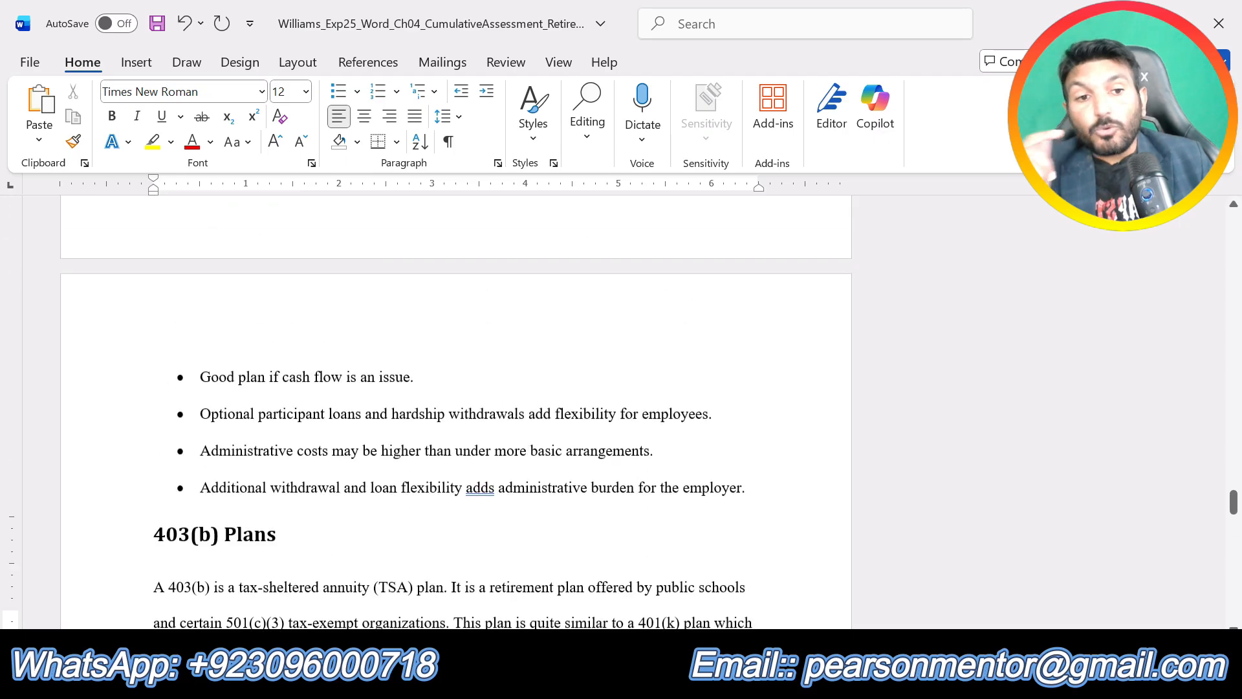
{"action": "scroll", "coordinate": [610, 456], "scroll_direction": "up", "scroll_amount": 5}
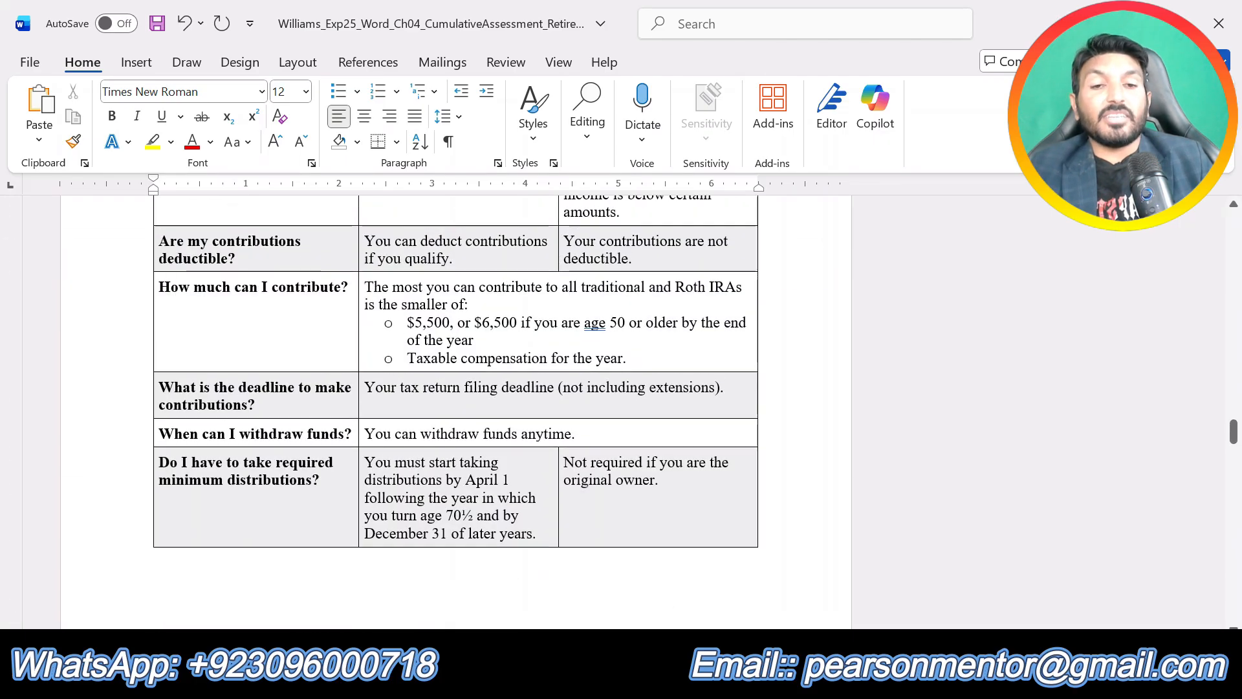
{"action": "scroll", "coordinate": [610, 456], "scroll_direction": "up", "scroll_amount": 15}
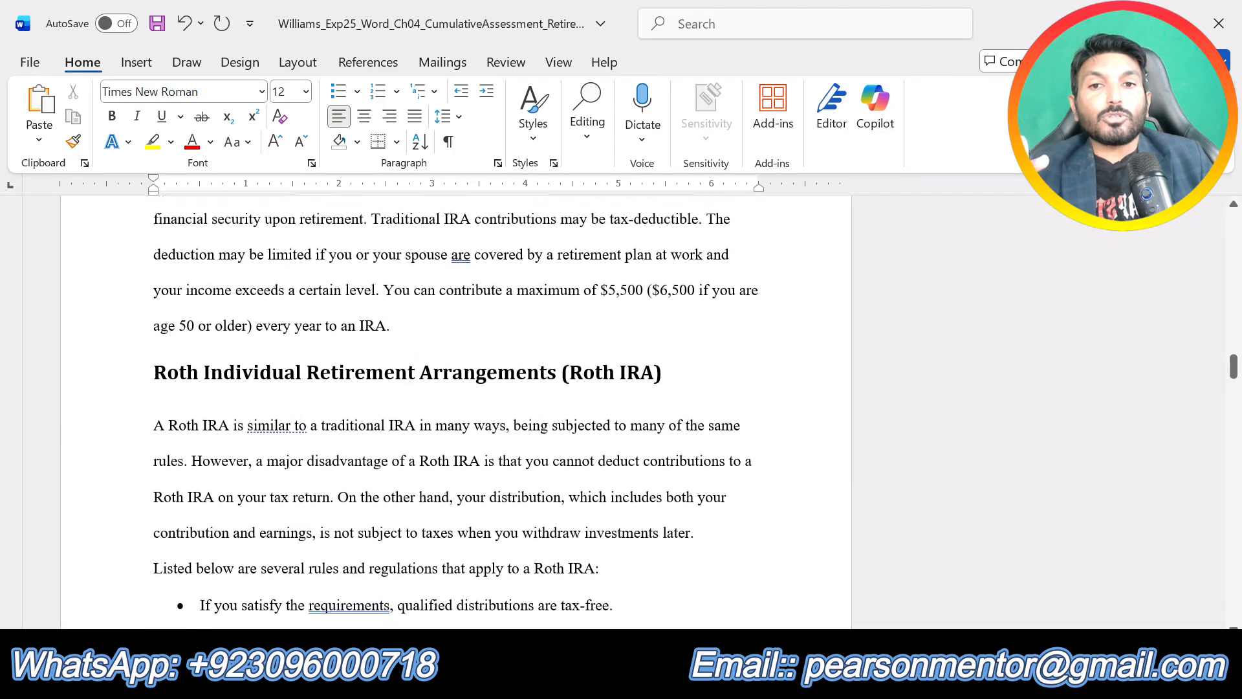
{"action": "scroll", "coordinate": [456, 414], "scroll_direction": "up", "scroll_amount": 3}
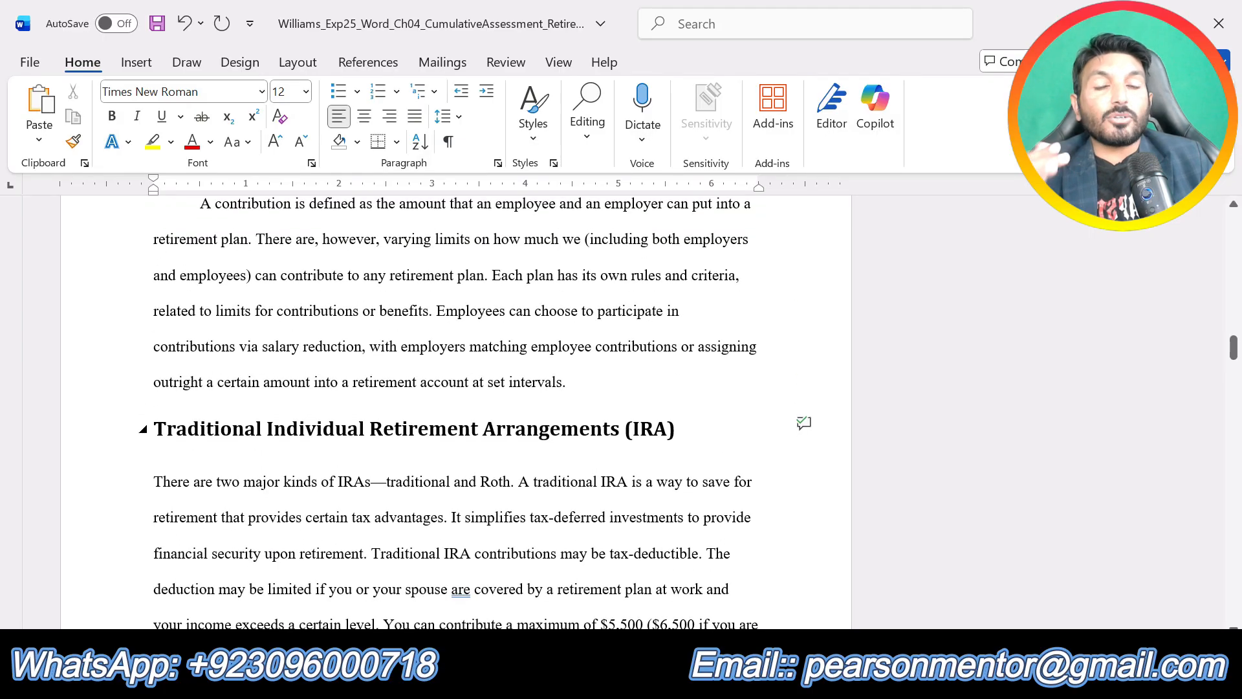
{"action": "scroll", "coordinate": [456, 414], "scroll_direction": "up", "scroll_amount": 10}
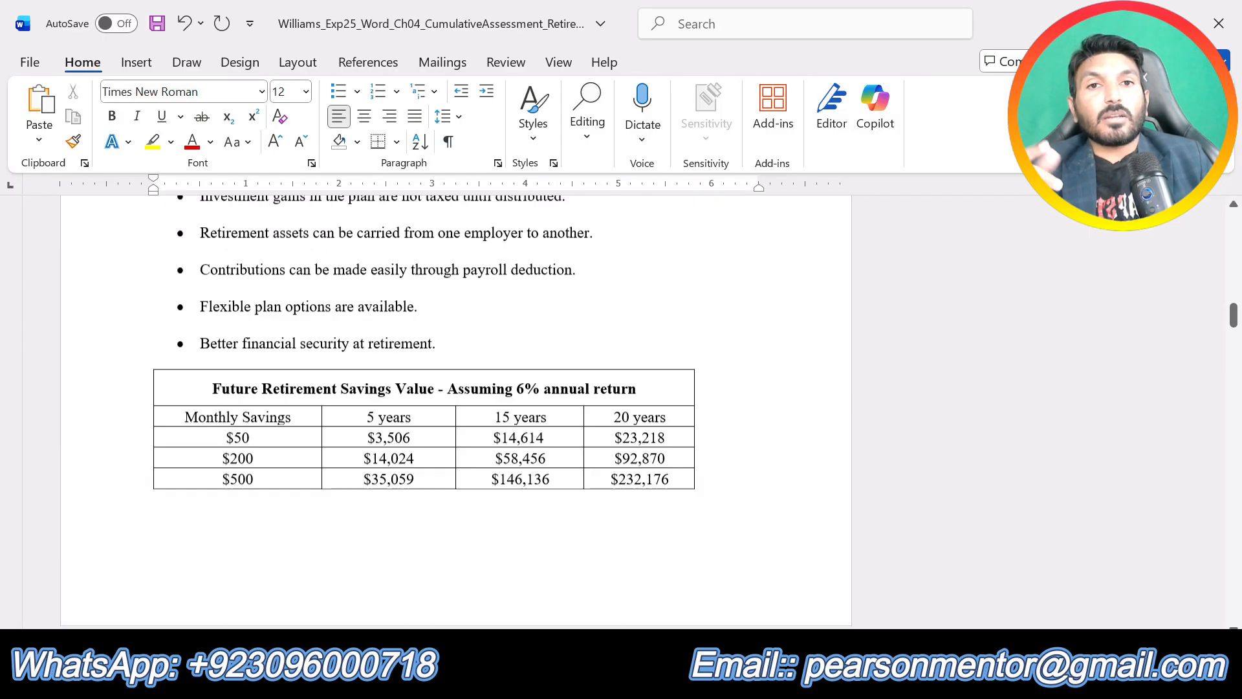
{"action": "scroll", "coordinate": [456, 408], "scroll_direction": "up", "scroll_amount": 2}
{"action": "scroll", "coordinate": [456, 414], "scroll_direction": "up", "scroll_amount": 6}
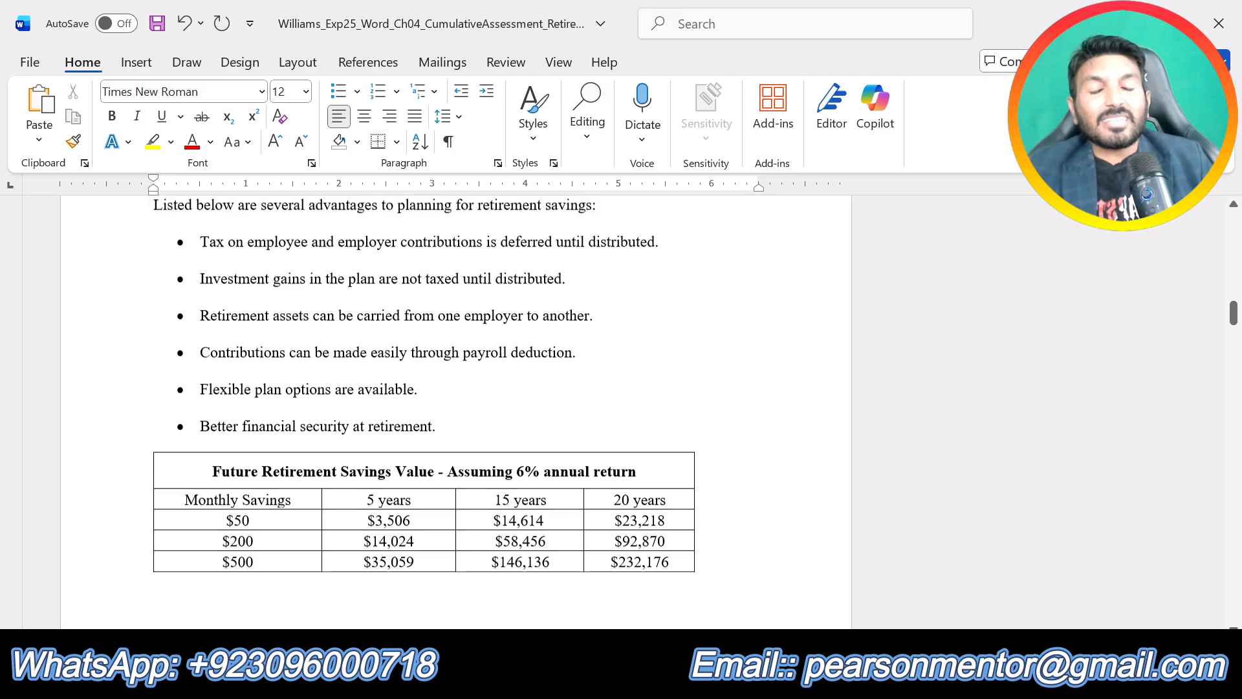
{"action": "scroll", "coordinate": [456, 414], "scroll_direction": "up", "scroll_amount": 7}
Apply a 0.5" first-line indent to the two body paragraphs under the Introduction heading, leaving out the "Listed below" line.
{"action": "scroll", "coordinate": [456, 414], "scroll_direction": "down", "scroll_amount": 6}
{"action": "left_click_drag", "start_coordinate": [155, 250], "coordinate": [194, 466]}
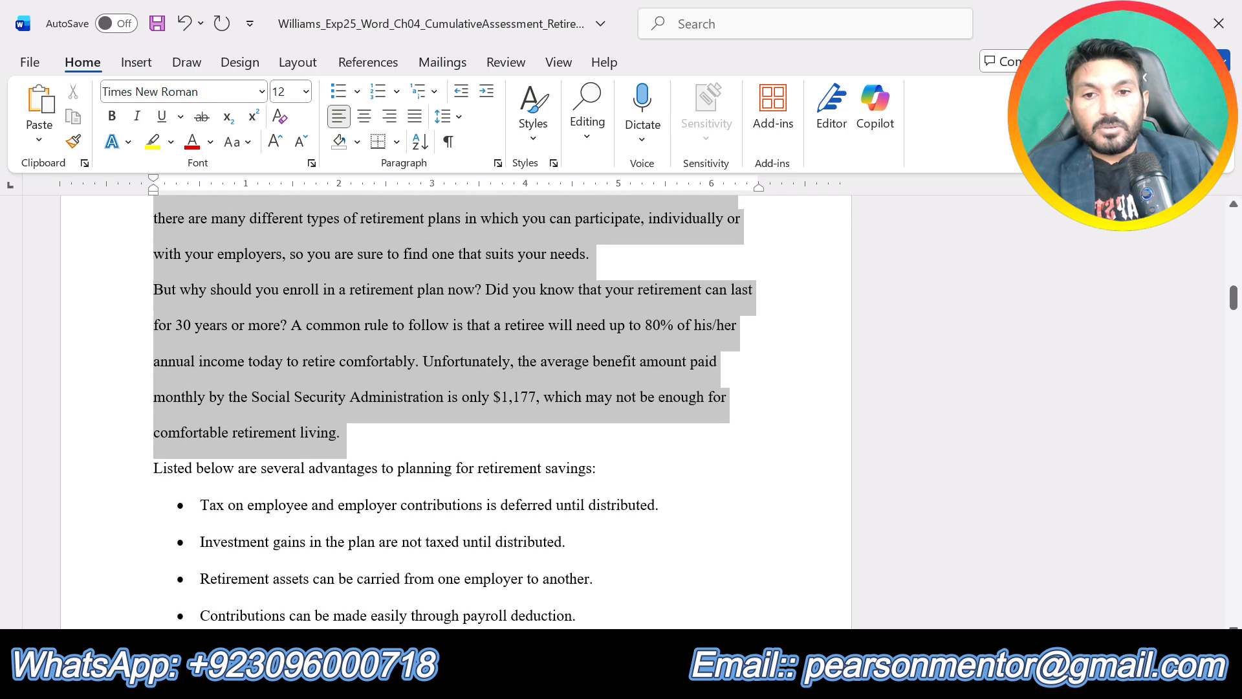
{"action": "left_click", "coordinate": [498, 164]}
{"action": "left_click", "coordinate": [824, 276]}
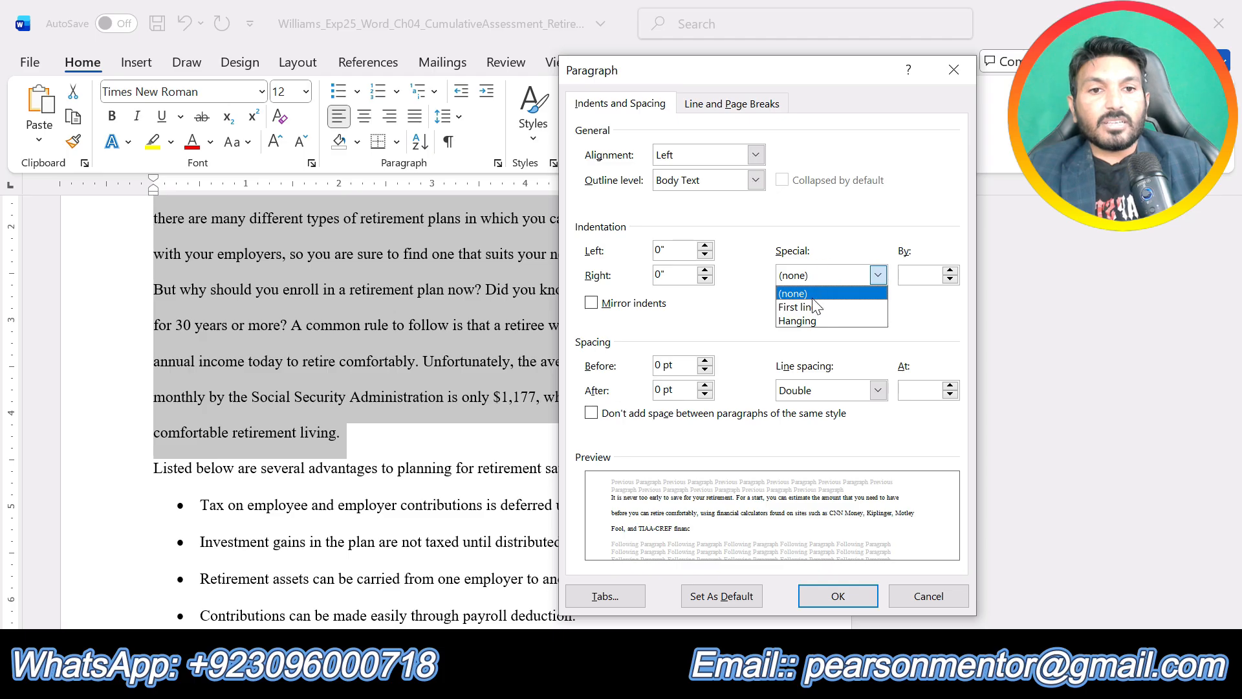
{"action": "left_click", "coordinate": [814, 306]}
{"action": "left_click", "coordinate": [839, 596]}
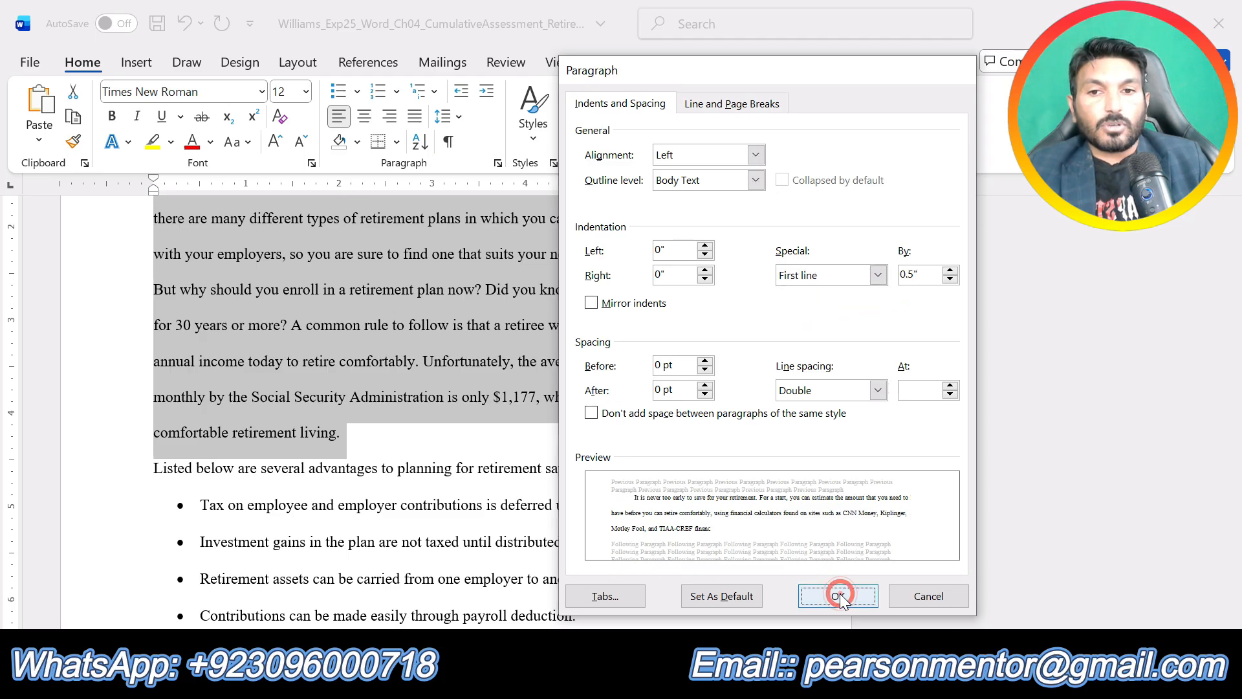
{"action": "left_click", "coordinate": [537, 477]}
{"action": "scroll", "coordinate": [538, 477], "scroll_direction": "up", "scroll_amount": 2}
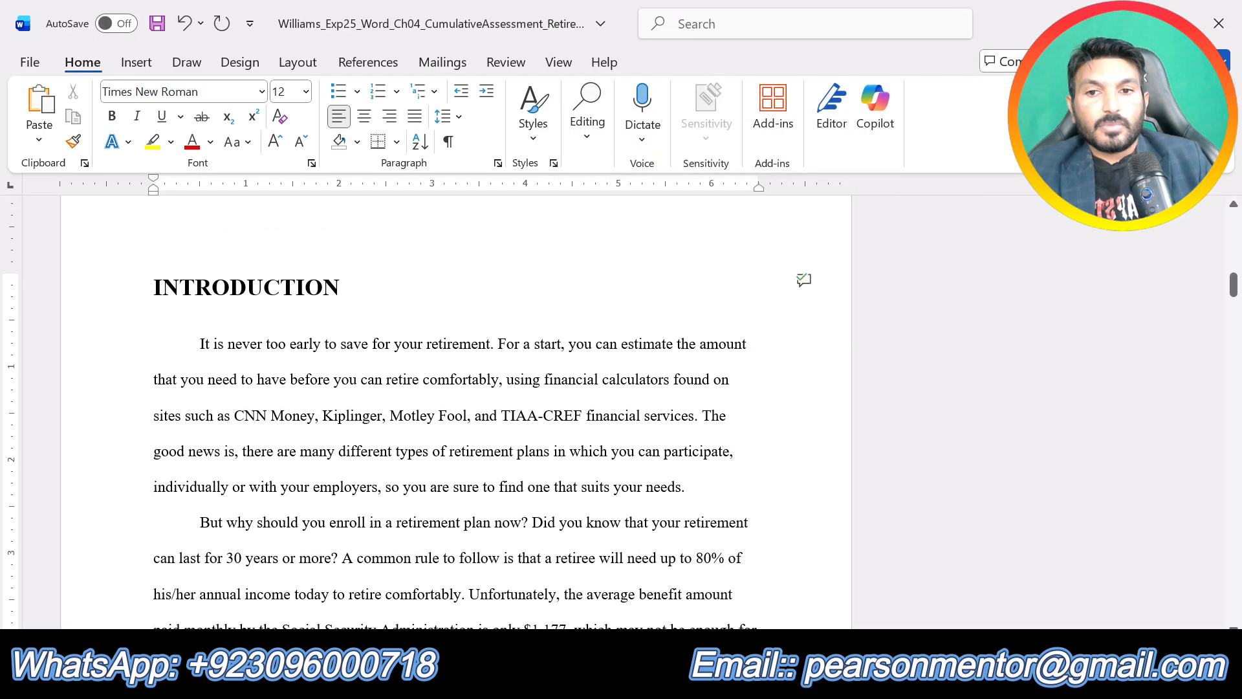
Check the special indentation setting of the "A contribution is defined" paragraph.
{"action": "scroll", "coordinate": [453, 413], "scroll_direction": "down", "scroll_amount": 10}
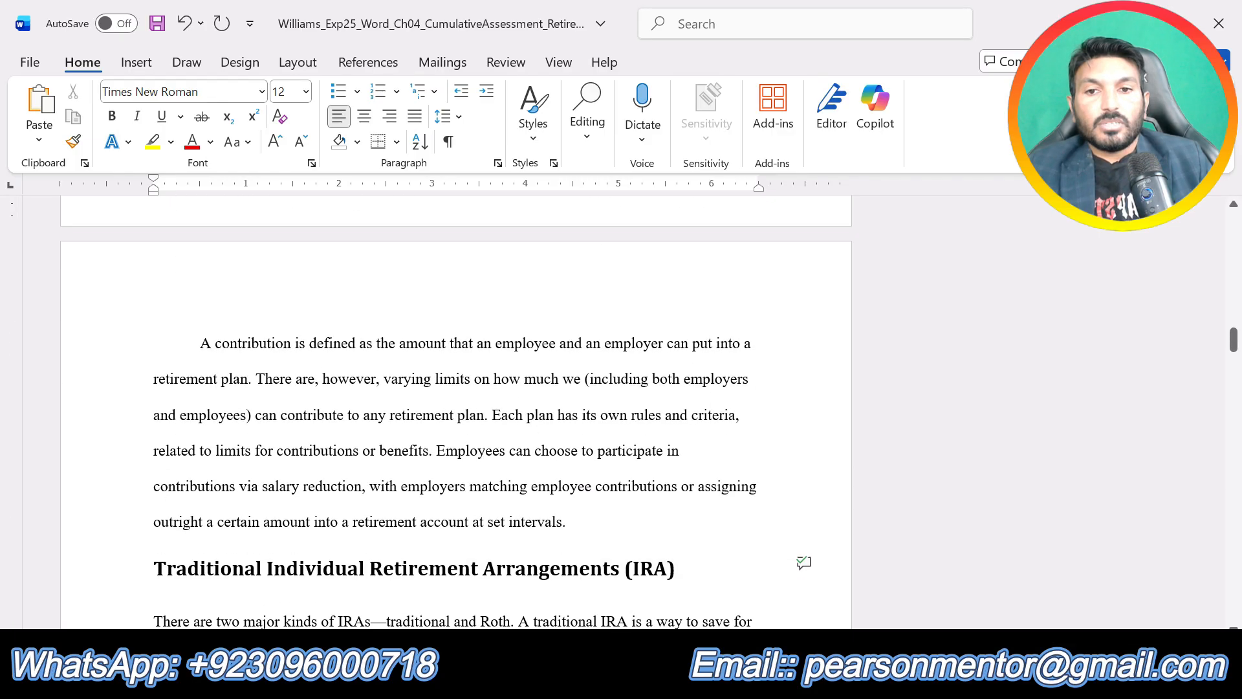
{"action": "left_click_drag", "start_coordinate": [197, 342], "coordinate": [144, 569]}
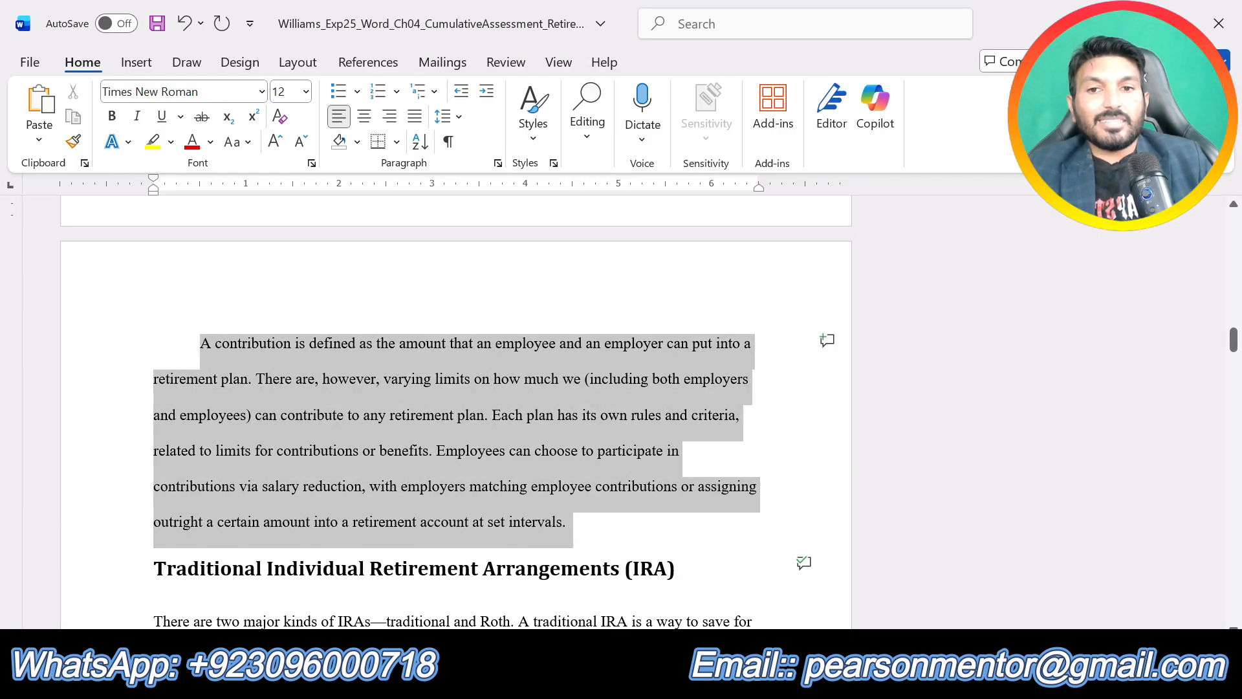
{"action": "left_click", "coordinate": [498, 163]}
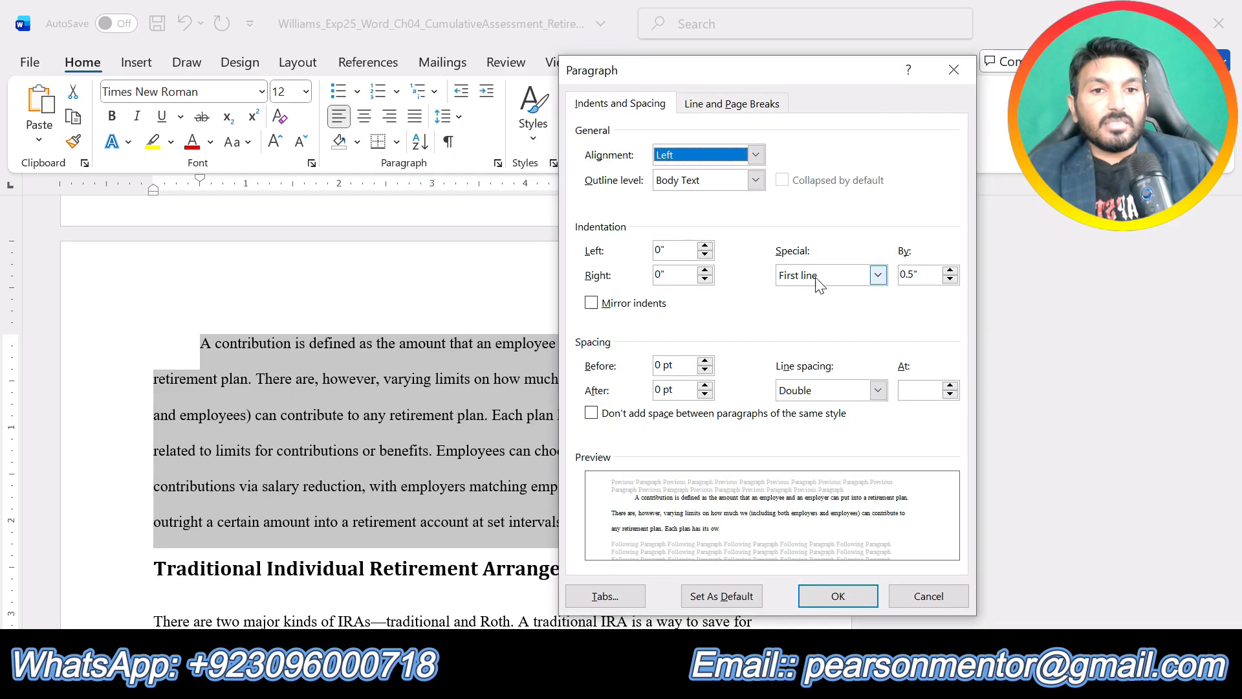
{"action": "left_click", "coordinate": [838, 593]}
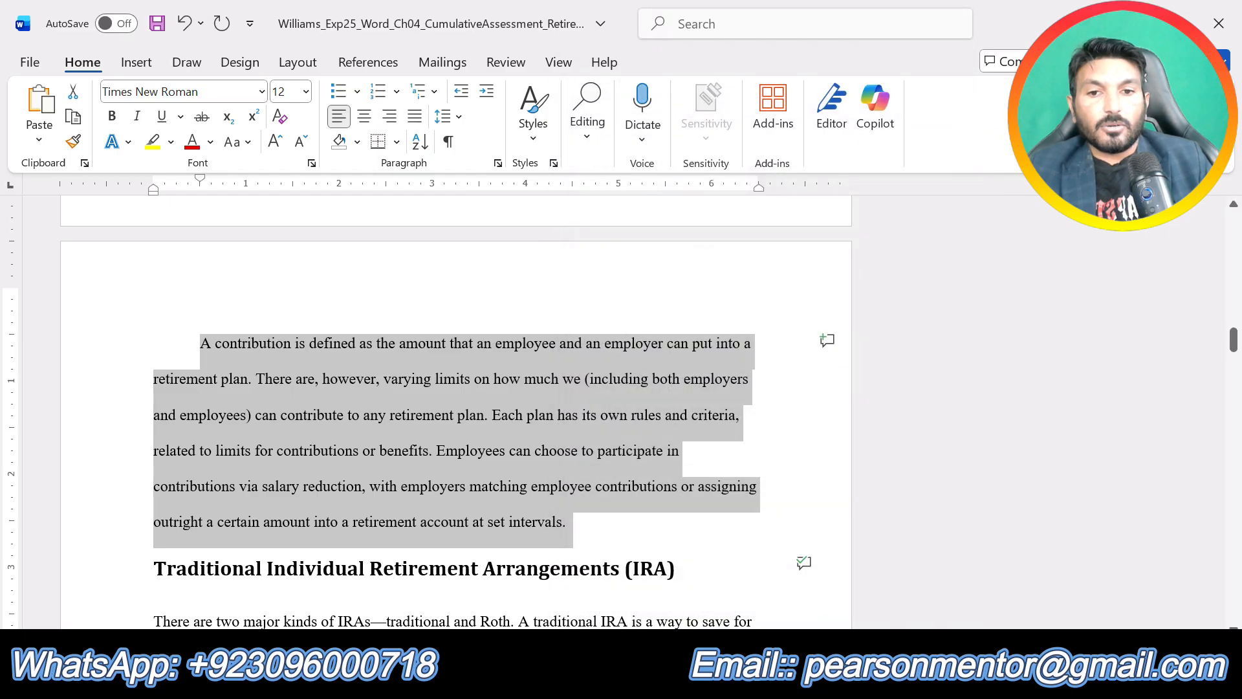
Apply a 0.5" first-line indent to the body paragraph under the "Traditional Individual Retirement Arrangements (IRA)" heading.
{"action": "scroll", "coordinate": [133, 393], "scroll_direction": "down", "scroll_amount": 5}
{"action": "left_click_drag", "start_coordinate": [155, 294], "coordinate": [397, 475]}
{"action": "left_click", "coordinate": [498, 163]}
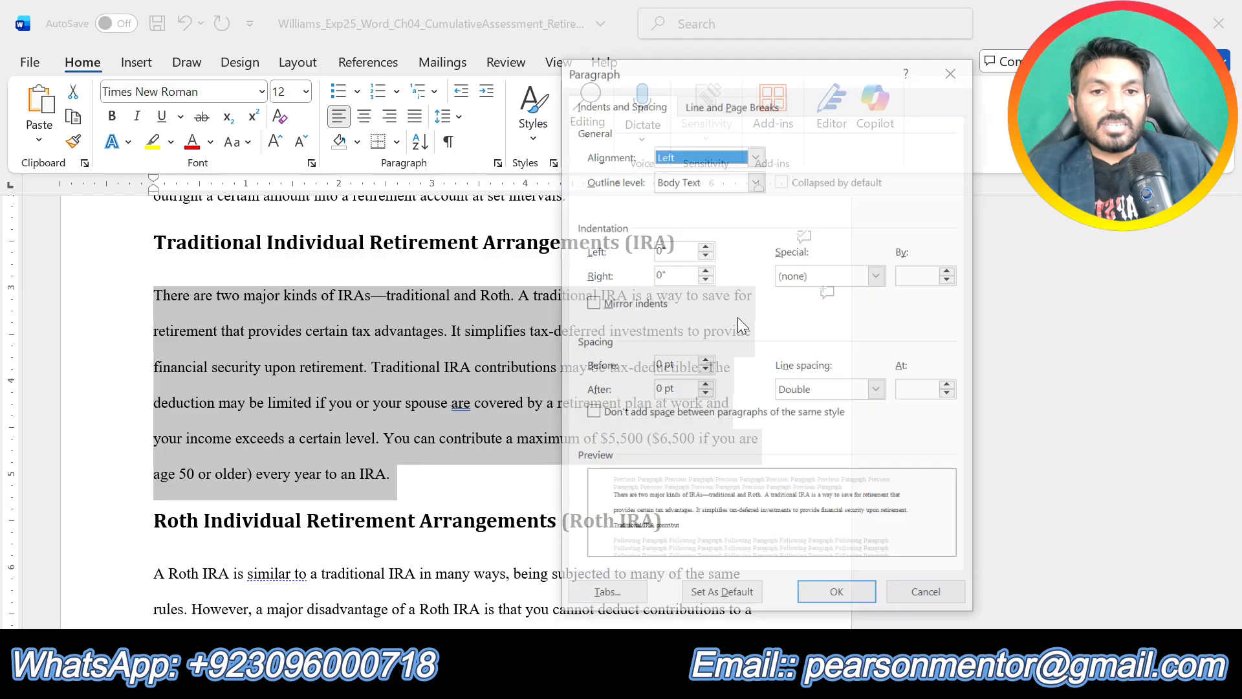
{"action": "left_click", "coordinate": [828, 275]}
{"action": "left_click", "coordinate": [816, 306]}
{"action": "left_click", "coordinate": [834, 592]}
Try a 0.5" first-line indent on the Roth IRA paragraph together with its "Listed below" line, and undo it.
{"action": "scroll", "coordinate": [453, 401], "scroll_direction": "down", "scroll_amount": 5}
{"action": "scroll", "coordinate": [452, 401], "scroll_direction": "down", "scroll_amount": 1}
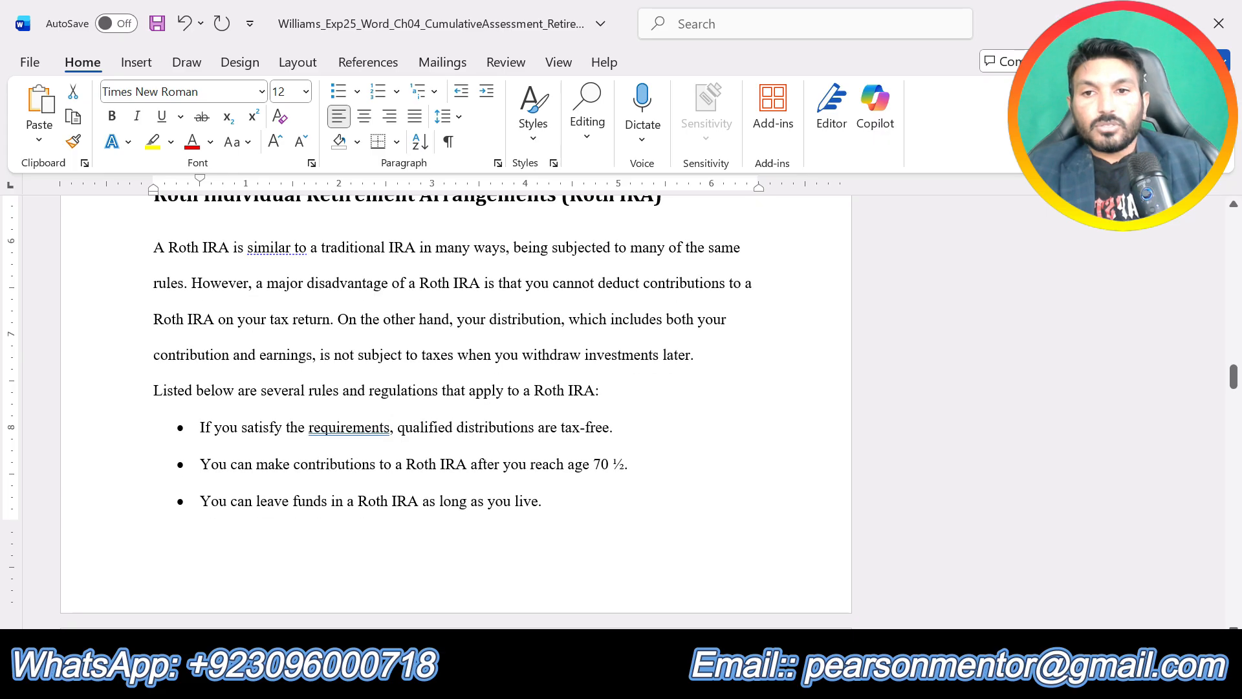
{"action": "left_click_drag", "start_coordinate": [153, 247], "coordinate": [644, 395]}
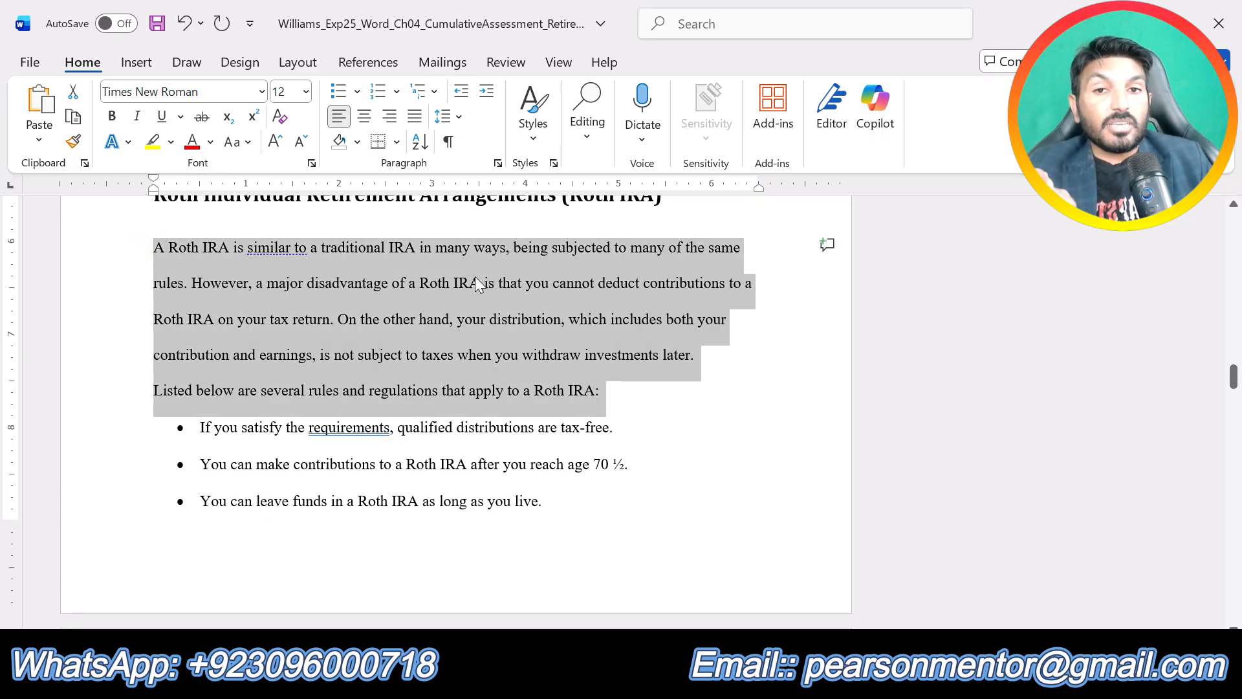
{"action": "left_click", "coordinate": [497, 163]}
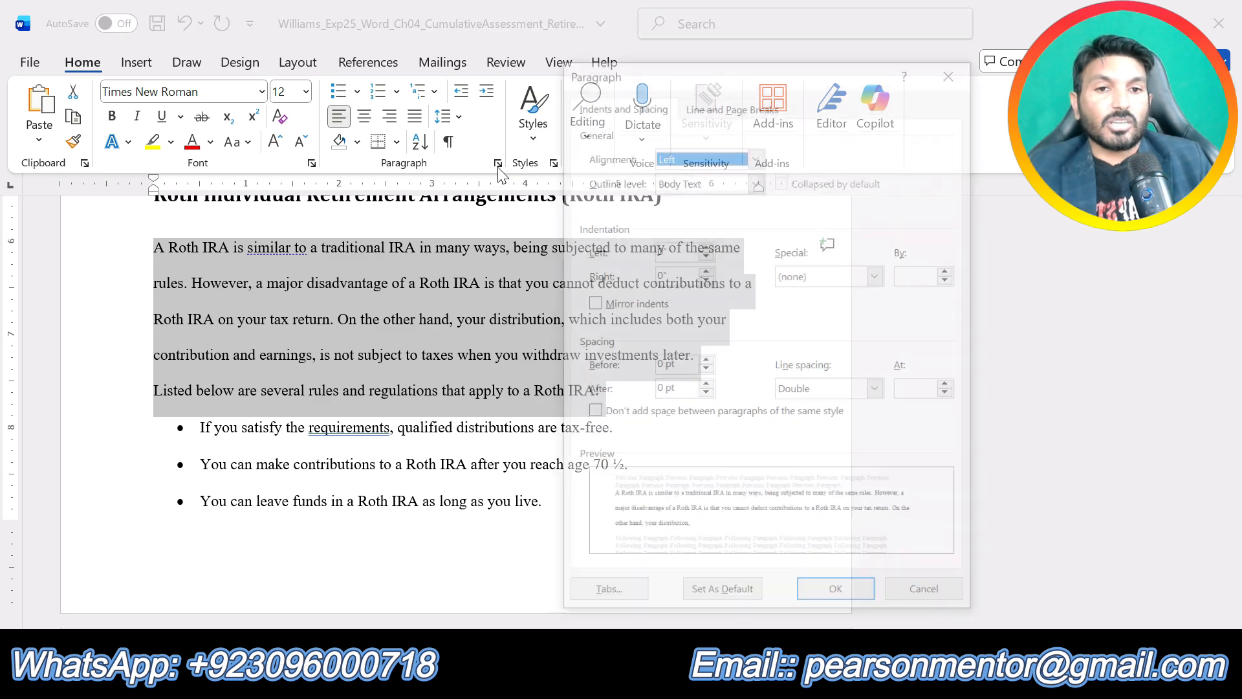
{"action": "left_click", "coordinate": [832, 278]}
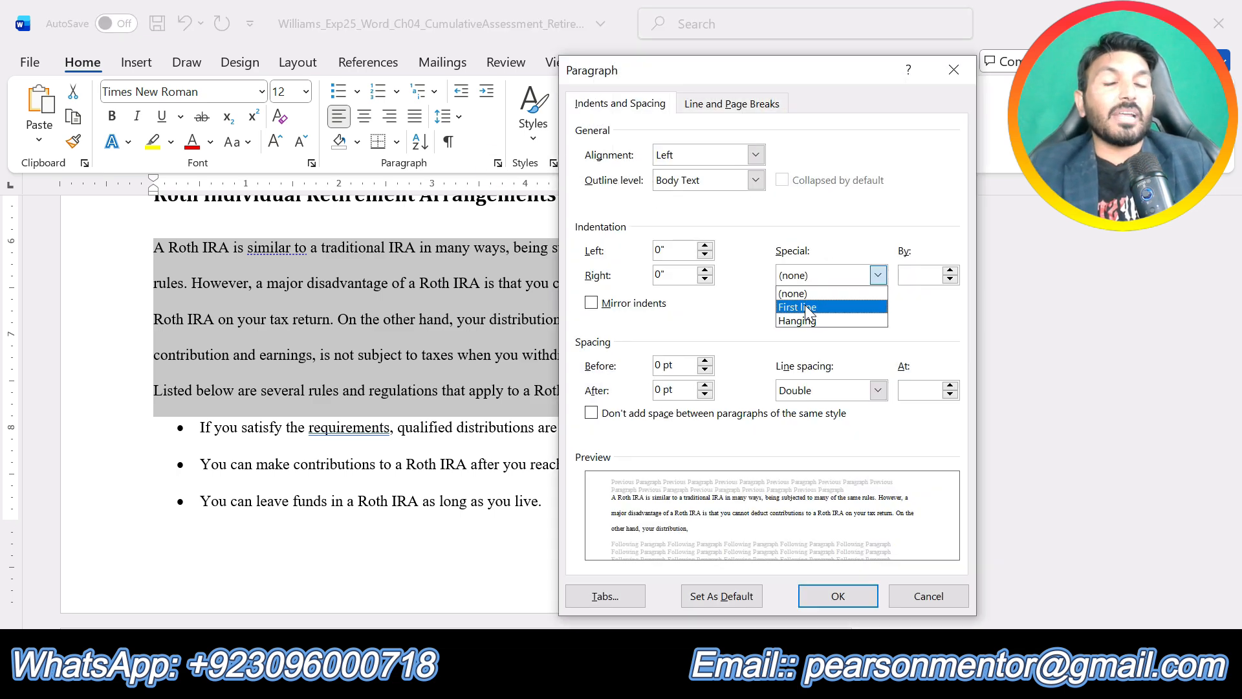
{"action": "left_click", "coordinate": [805, 305]}
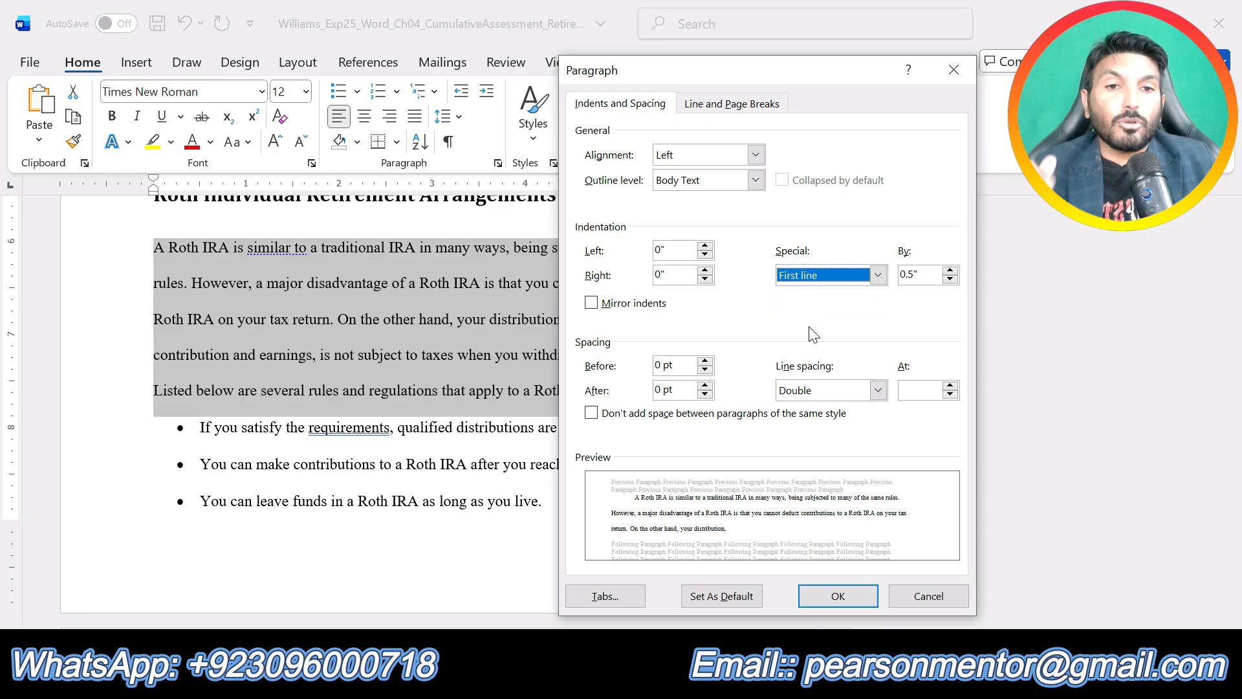
{"action": "left_click", "coordinate": [837, 595]}
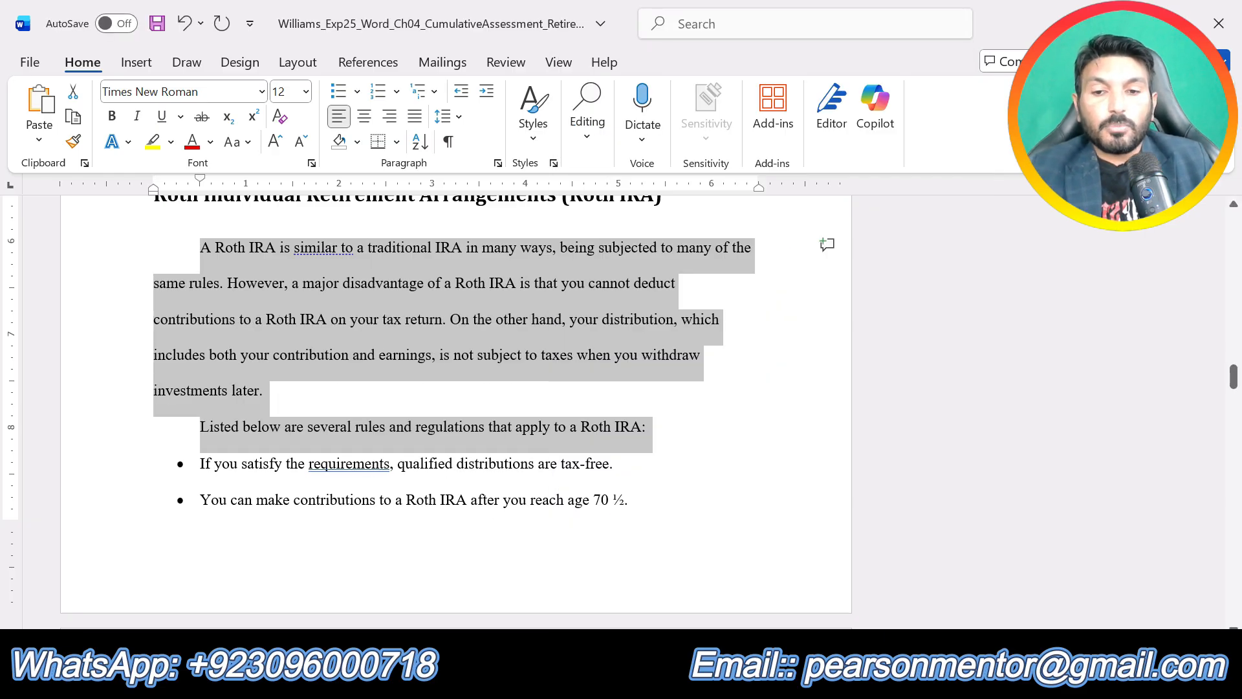
{"action": "key", "text": "ctrl+z"}
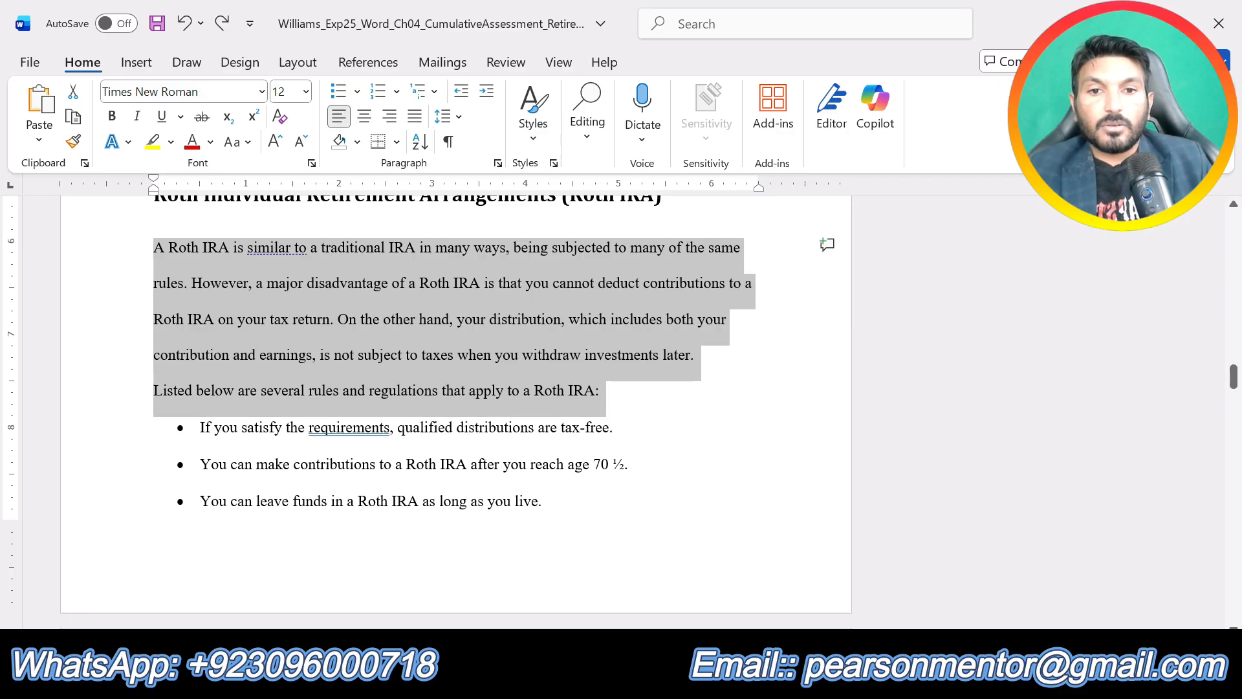
Apply a 0.5" first-line indent only to the "A Roth IRA is similar to" paragraph, excluding the "Listed below" line.
{"action": "left_click", "coordinate": [649, 374]}
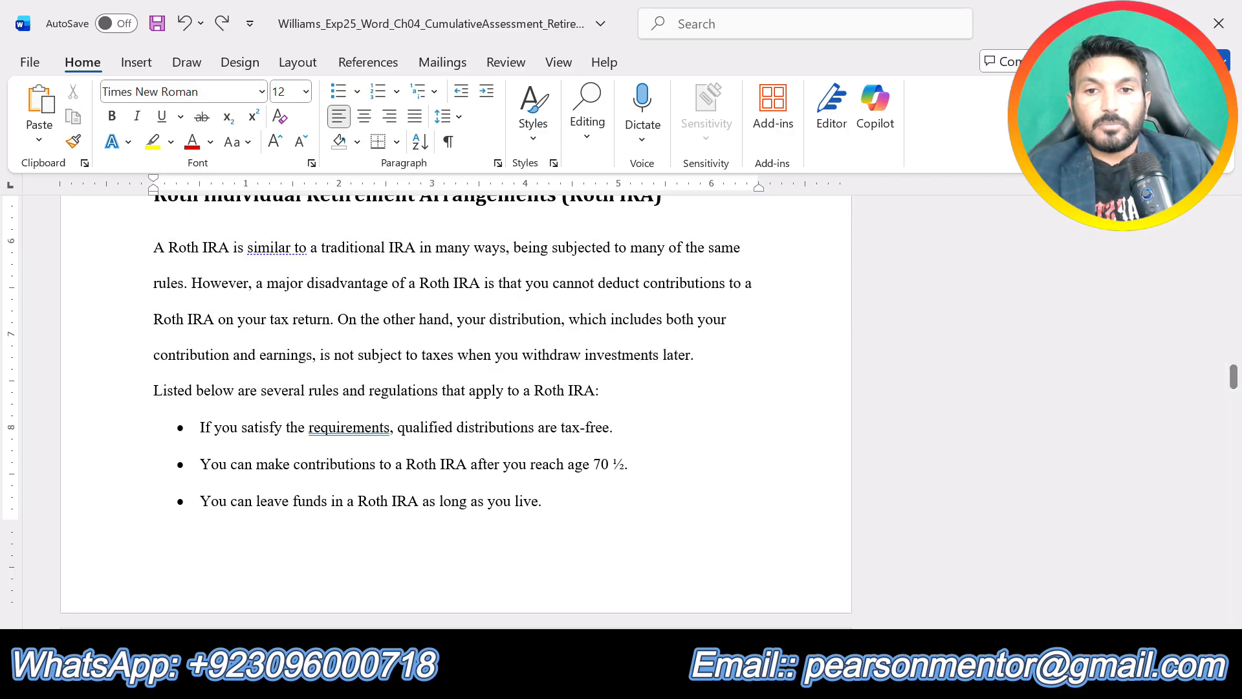
{"action": "left_click_drag", "start_coordinate": [713, 358], "coordinate": [153, 247]}
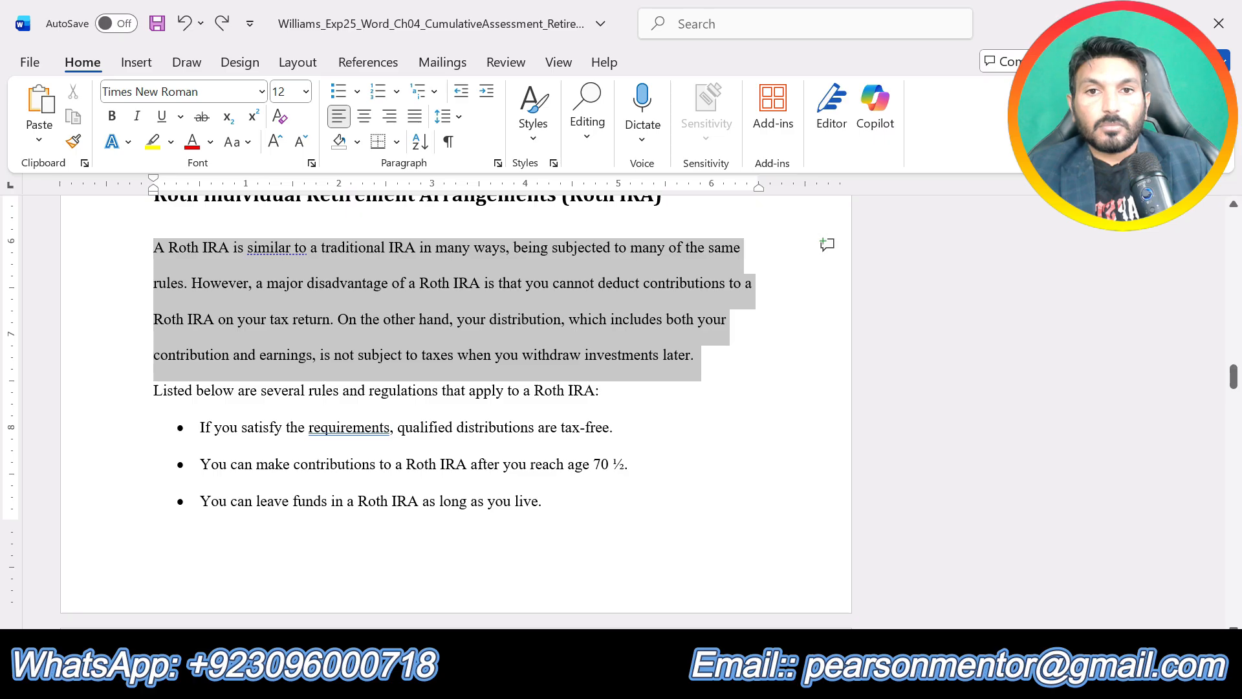
{"action": "left_click", "coordinate": [498, 163]}
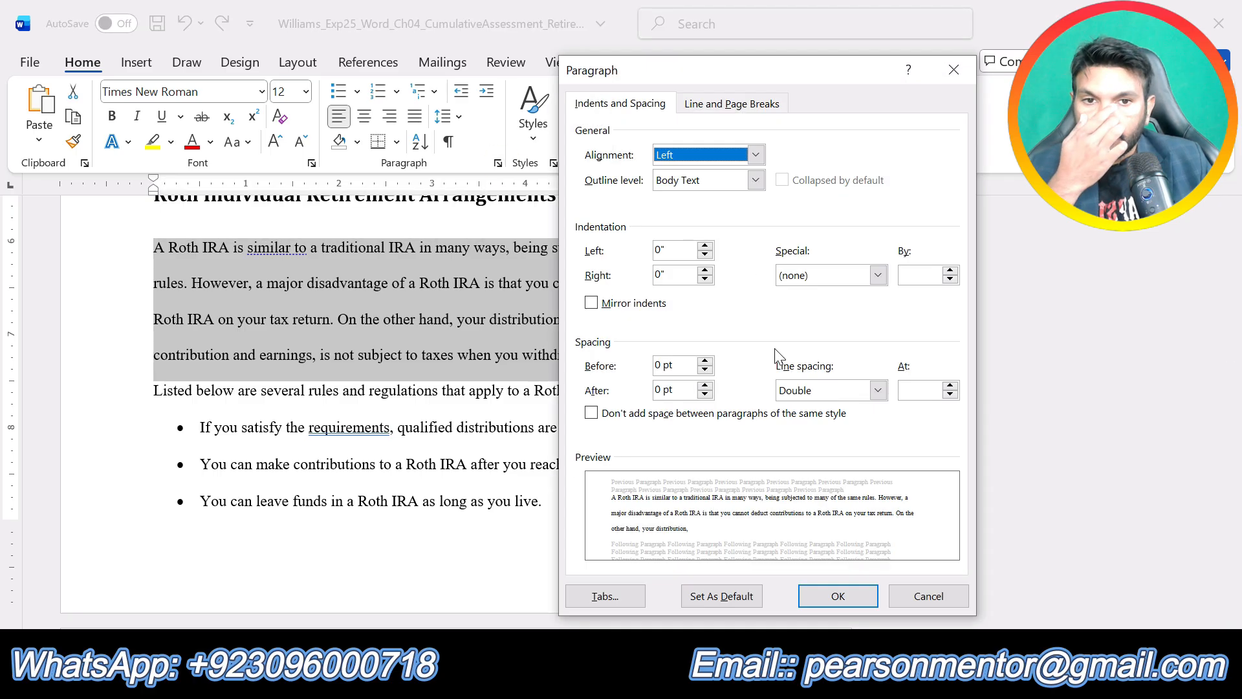
{"action": "left_click", "coordinate": [809, 277]}
{"action": "left_click", "coordinate": [800, 293]}
{"action": "left_click", "coordinate": [841, 598]}
Apply a 0.5" first-line indent to the "Choosing between a traditional and Roth IRA" paragraph above the comparison table.
{"action": "scroll", "coordinate": [421, 408], "scroll_direction": "down", "scroll_amount": 10}
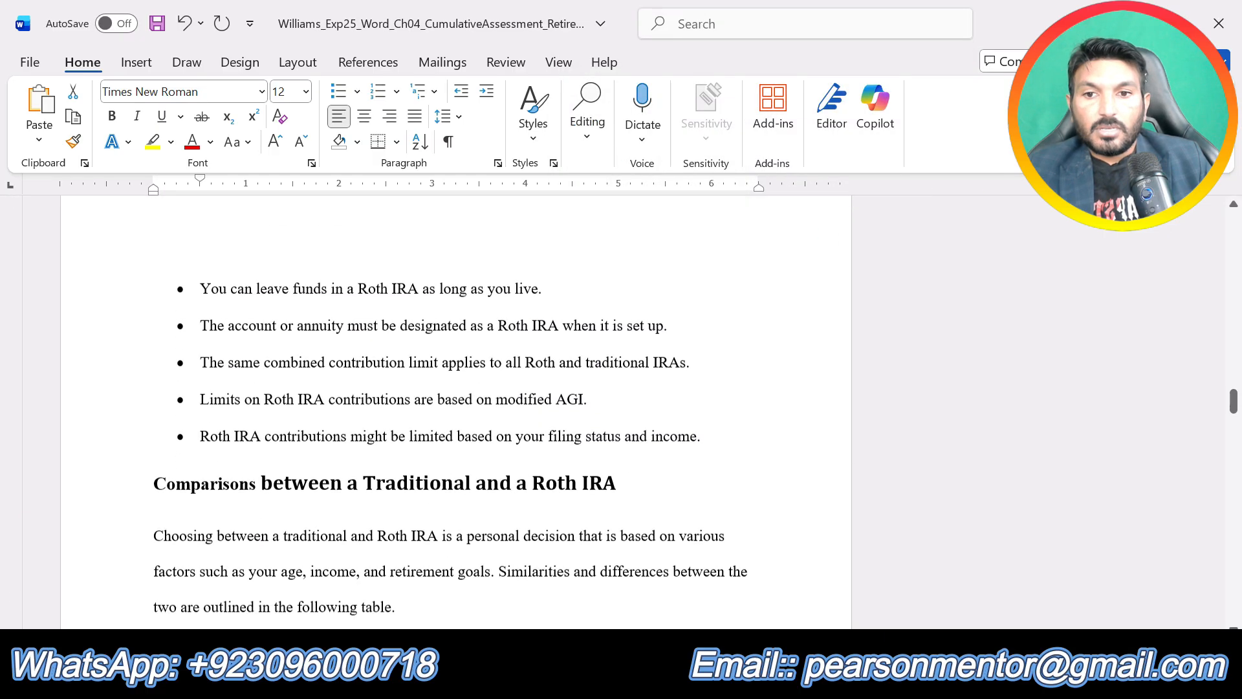
{"action": "left_click_drag", "start_coordinate": [153, 373], "coordinate": [398, 445]}
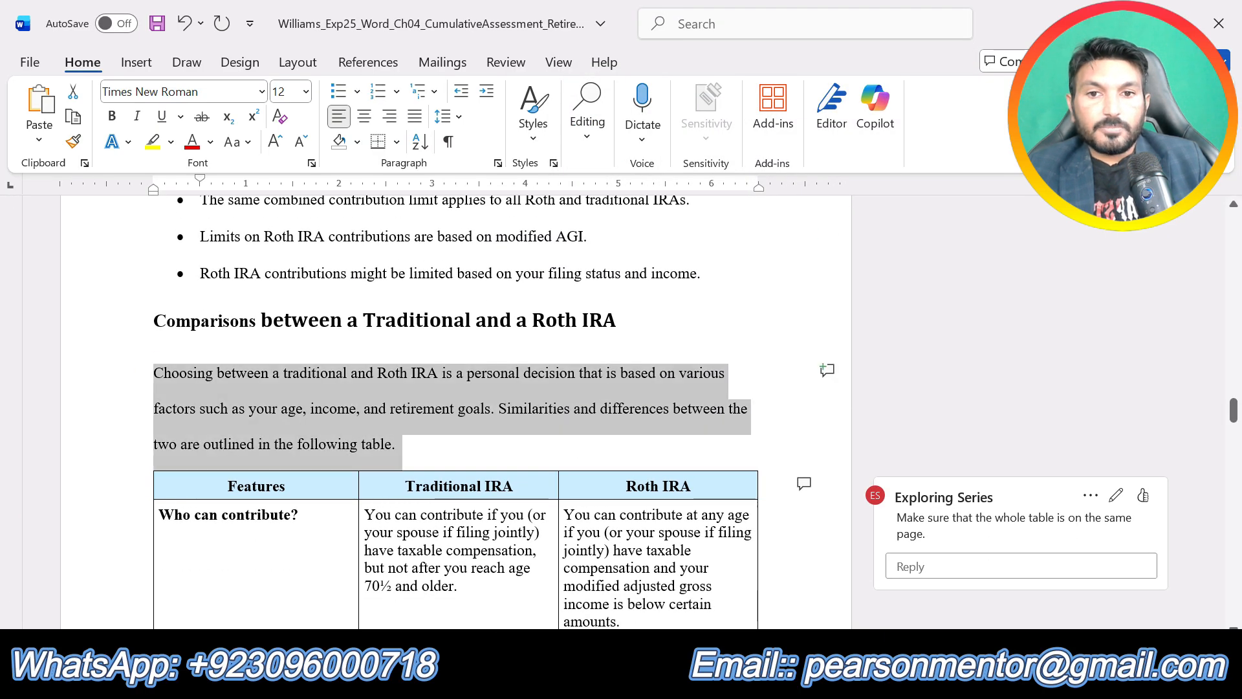
{"action": "left_click", "coordinate": [498, 163]}
{"action": "left_click", "coordinate": [878, 274]}
{"action": "left_click", "coordinate": [806, 306]}
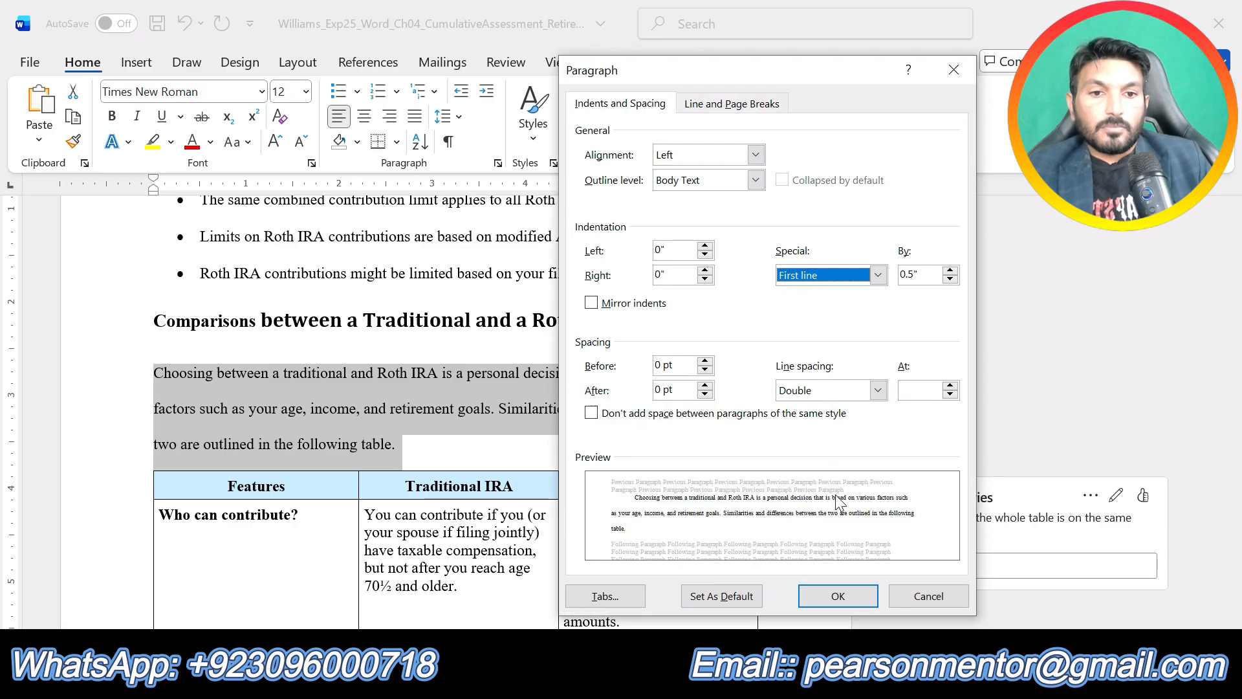
{"action": "left_click", "coordinate": [834, 593]}
Apply a 0.5" first-line indent to the two body paragraphs under the "401(k) Plans" heading.
{"action": "scroll", "coordinate": [32, 579], "scroll_direction": "down", "scroll_amount": 15}
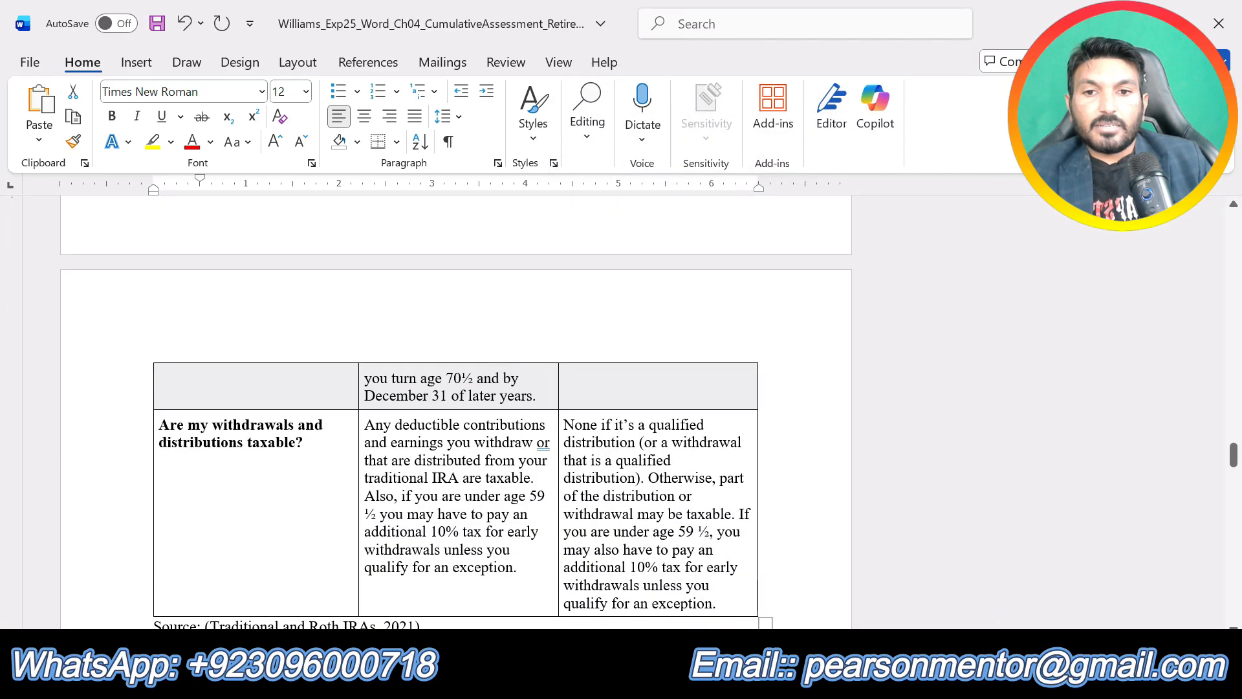
{"action": "left_click_drag", "start_coordinate": [155, 382], "coordinate": [511, 543]}
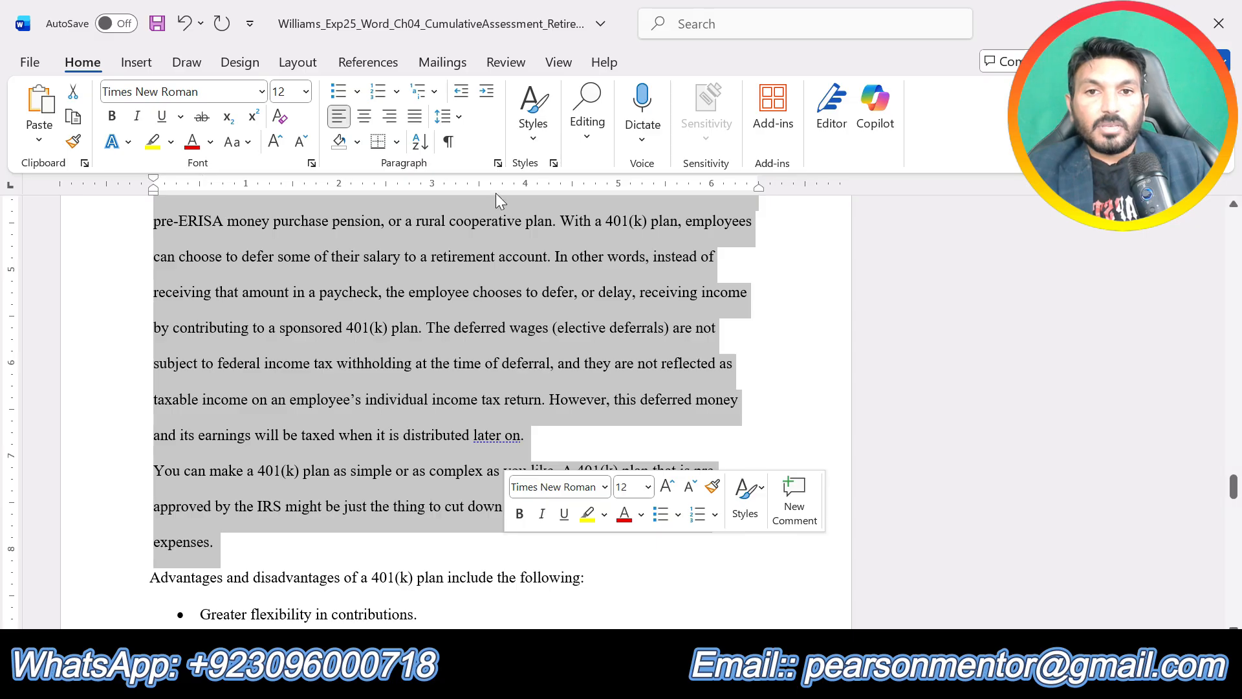
{"action": "left_click", "coordinate": [498, 163]}
{"action": "left_click", "coordinate": [802, 275]}
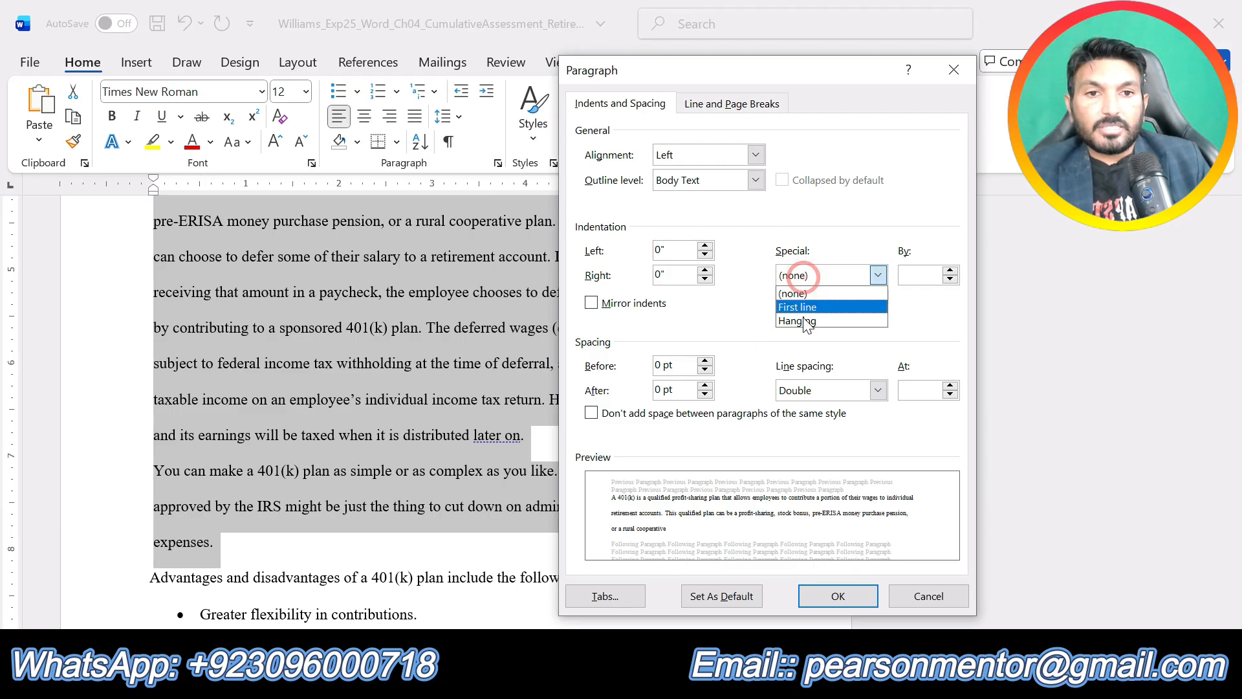
{"action": "left_click", "coordinate": [806, 307]}
{"action": "left_click", "coordinate": [837, 595]}
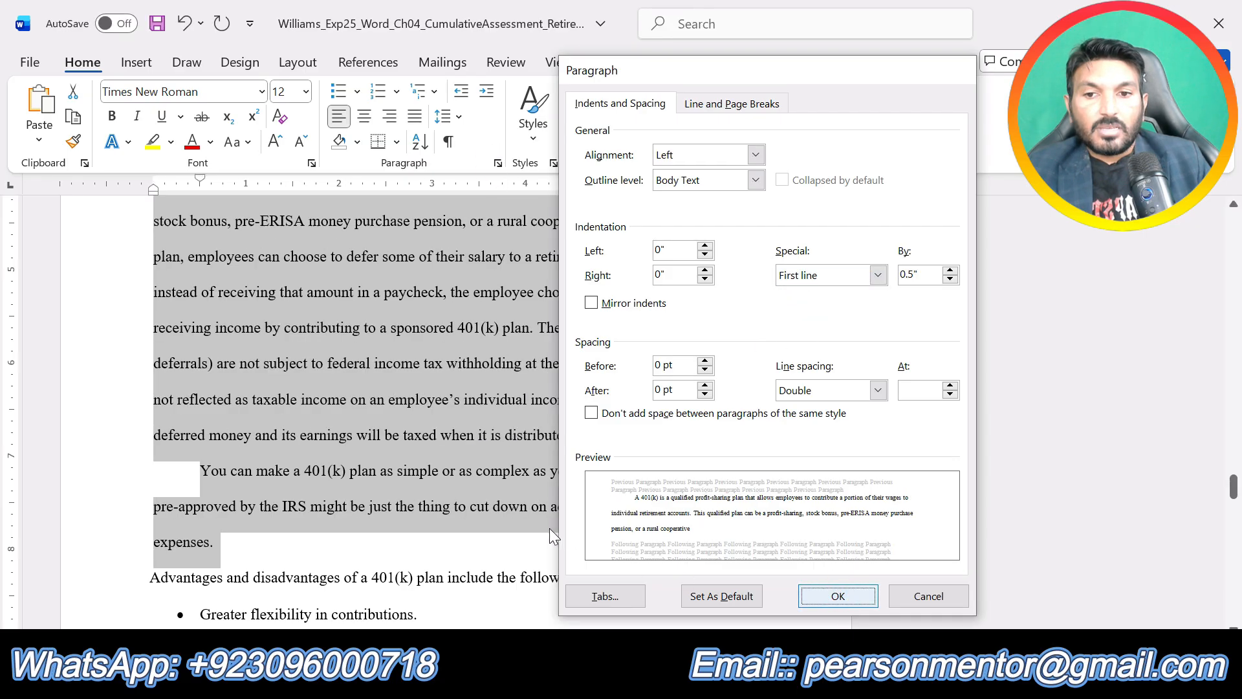
Apply a 0.5" first-line indent to the body paragraph under the "403(b) Plans" heading.
{"action": "scroll", "coordinate": [456, 407], "scroll_direction": "down", "scroll_amount": 7}
{"action": "left_click_drag", "start_coordinate": [153, 355], "coordinate": [640, 418]}
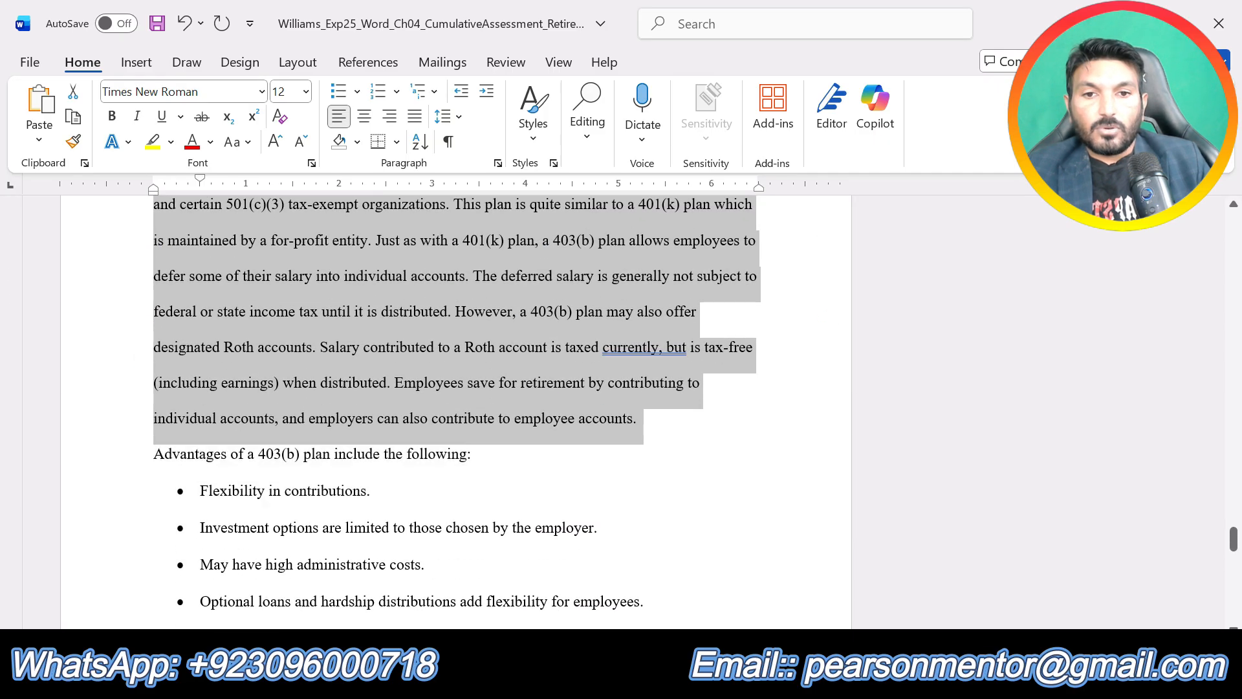
{"action": "left_click", "coordinate": [497, 164]}
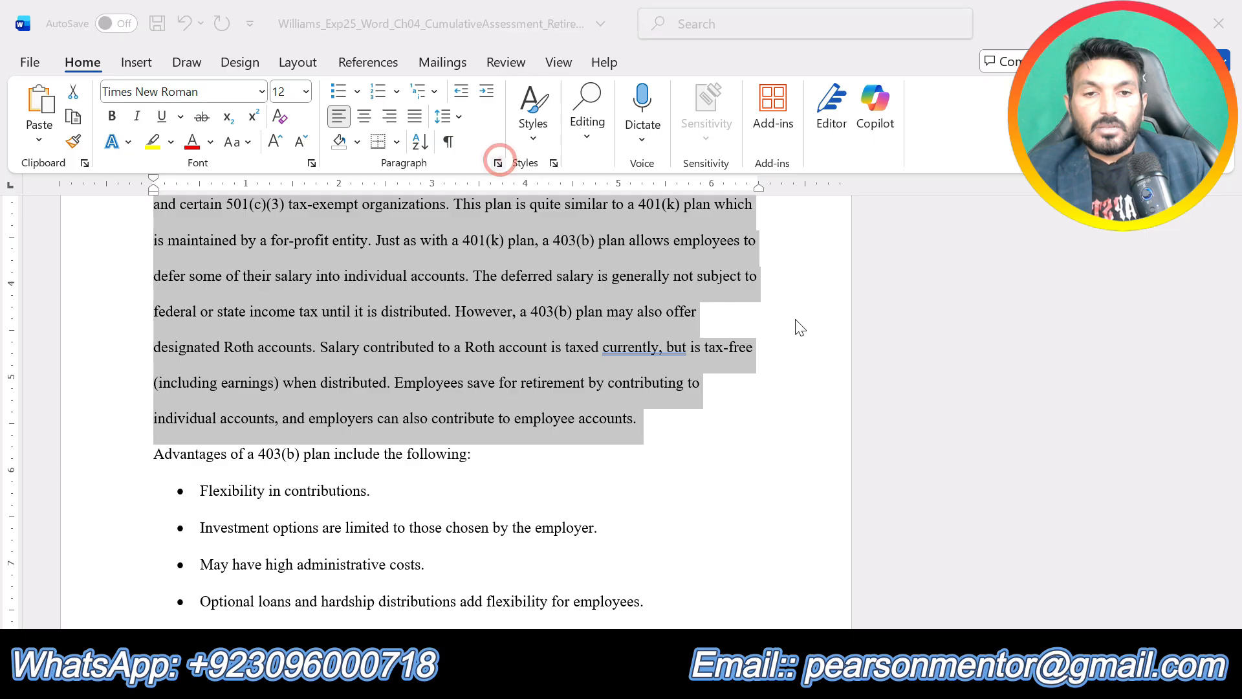
{"action": "left_click", "coordinate": [822, 275]}
{"action": "left_click", "coordinate": [802, 307]}
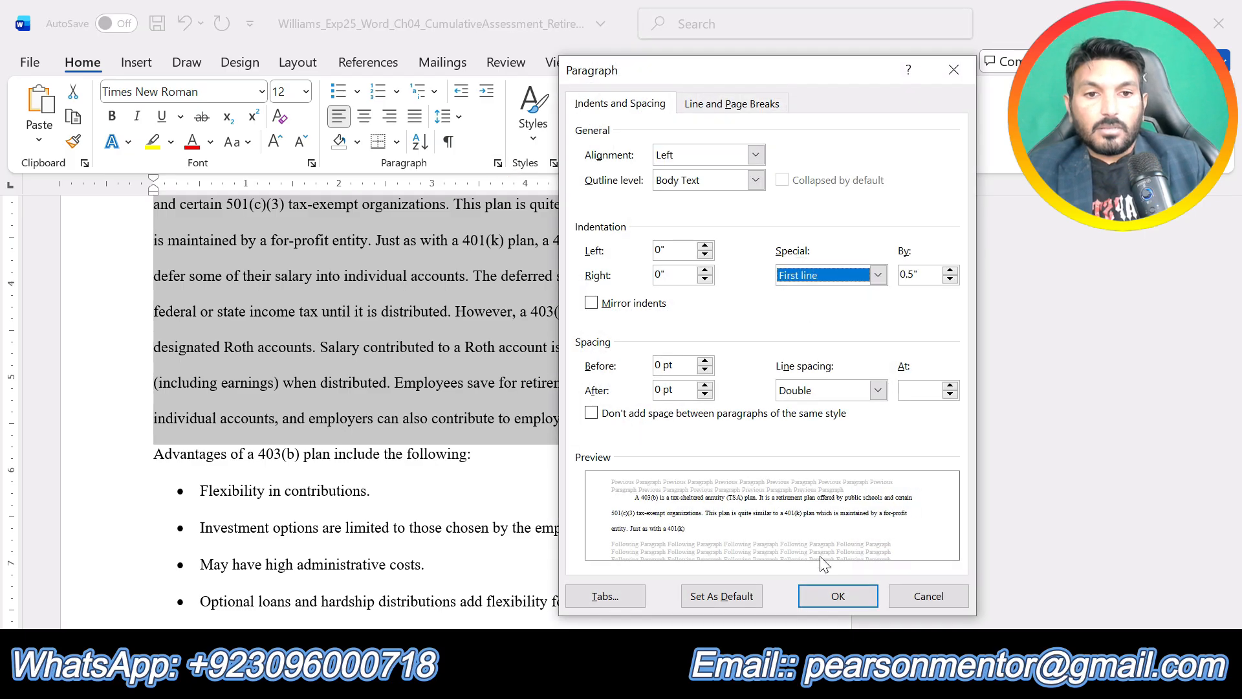
{"action": "left_click", "coordinate": [838, 595]}
Apply a 0.5" first-line indent to the paragraph under the "Conclusion" heading.
{"action": "scroll", "coordinate": [260, 421], "scroll_direction": "down", "scroll_amount": 12}
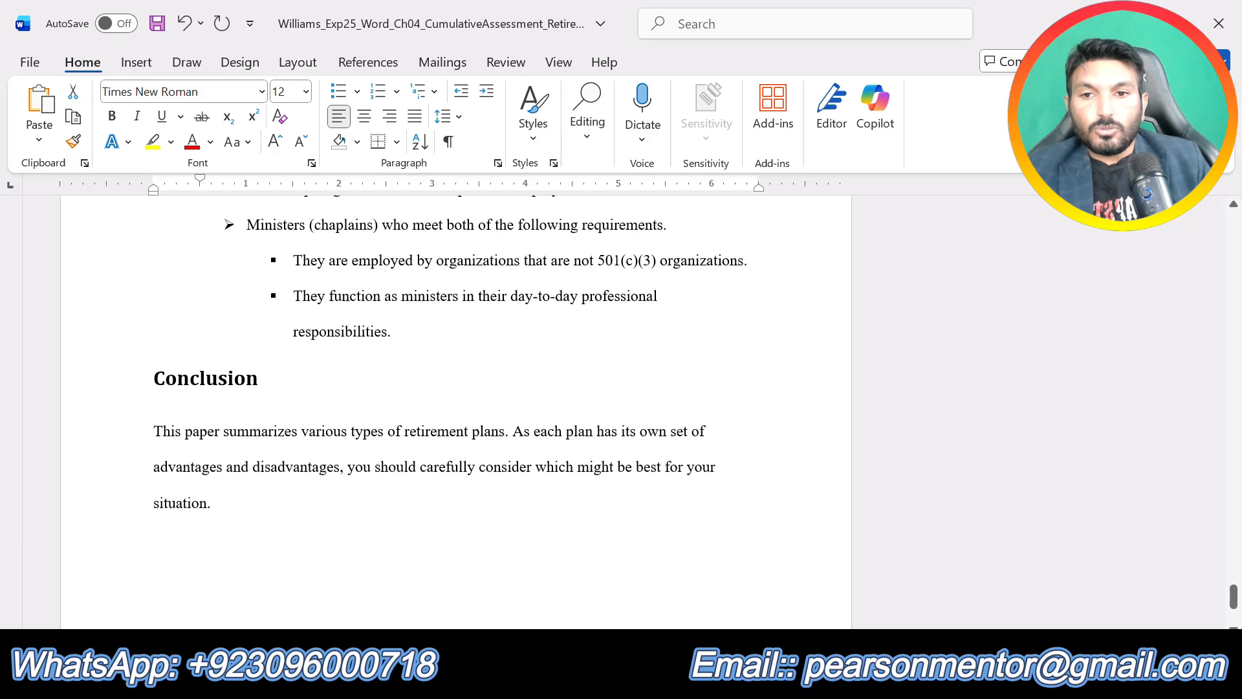
{"action": "left_click_drag", "start_coordinate": [154, 431], "coordinate": [249, 507]}
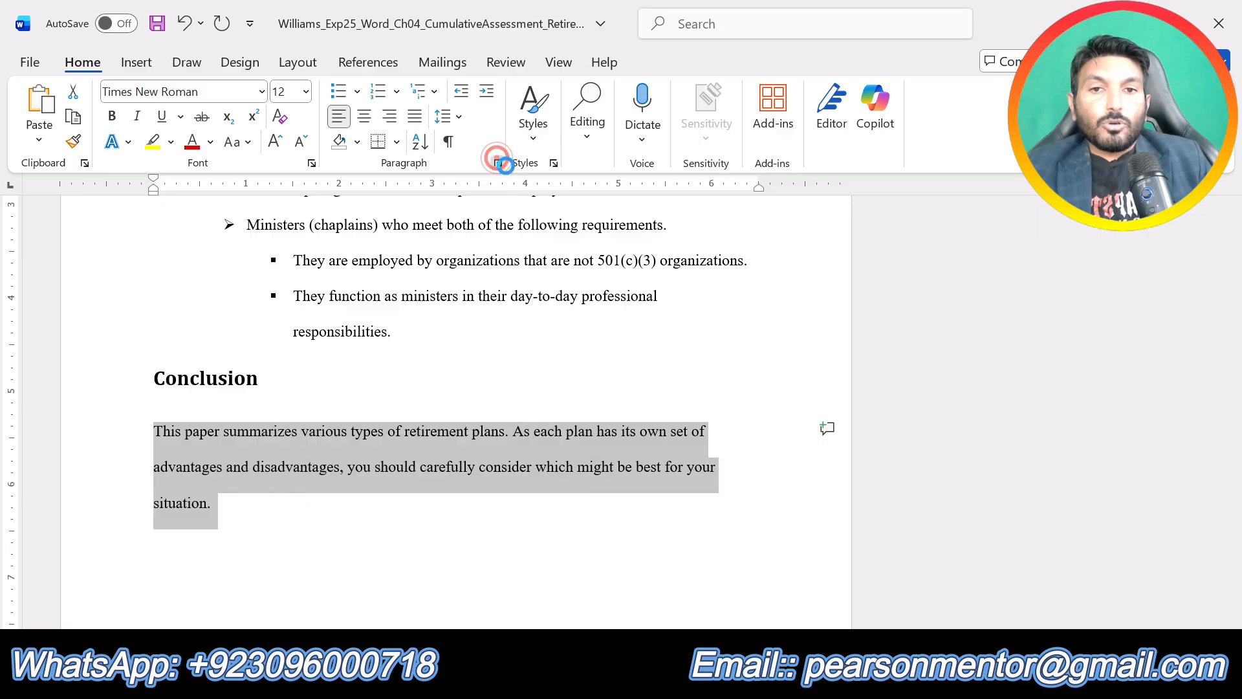
{"action": "left_click", "coordinate": [497, 162]}
{"action": "left_click", "coordinate": [835, 274]}
{"action": "left_click", "coordinate": [802, 303]}
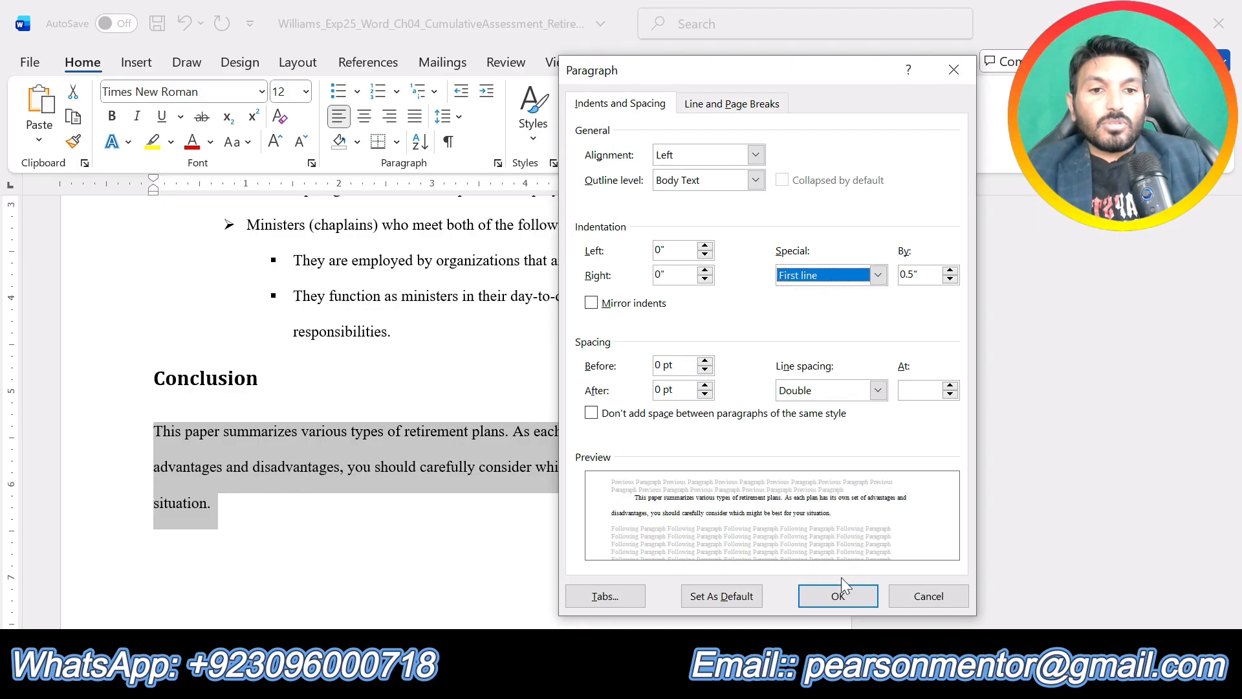
{"action": "left_click", "coordinate": [837, 594]}
Switch to the instructions document and clear the yellow highlighting from step 6's double-spacing and first-line indent requirements.
{"action": "scroll", "coordinate": [453, 401], "scroll_direction": "up", "scroll_amount": 3}
{"action": "scroll", "coordinate": [308, 518], "scroll_direction": "up", "scroll_amount": 10}
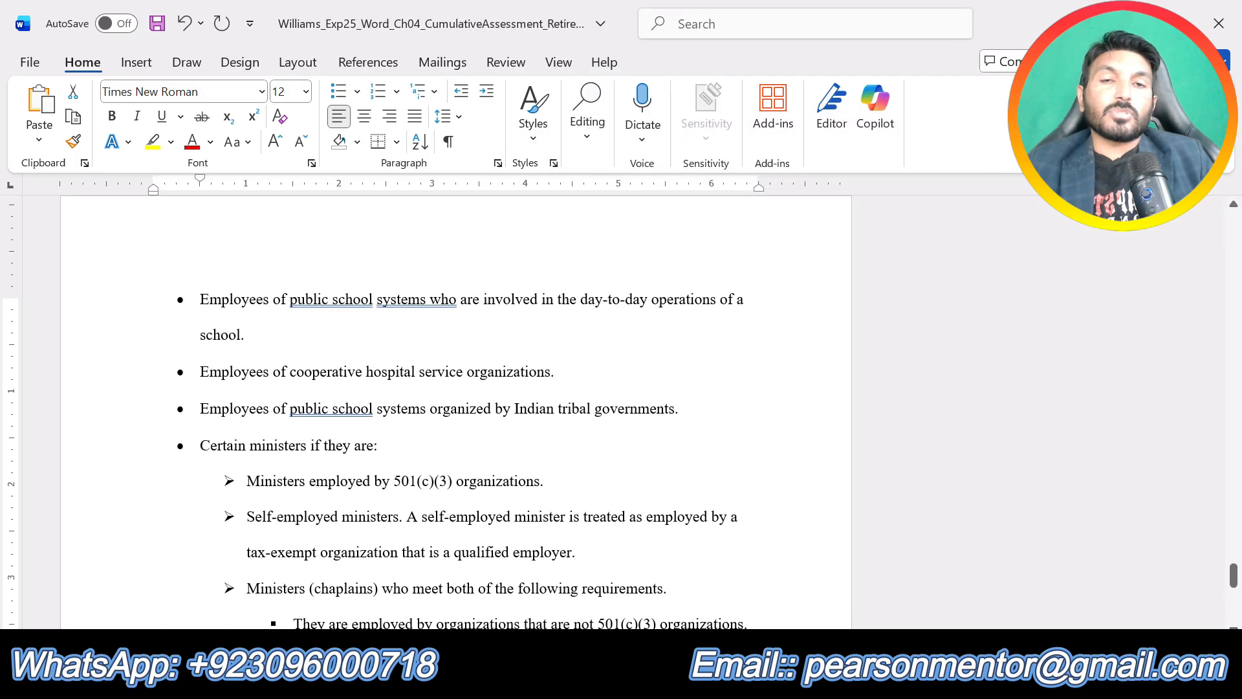
{"action": "scroll", "coordinate": [452, 401], "scroll_direction": "up", "scroll_amount": 10}
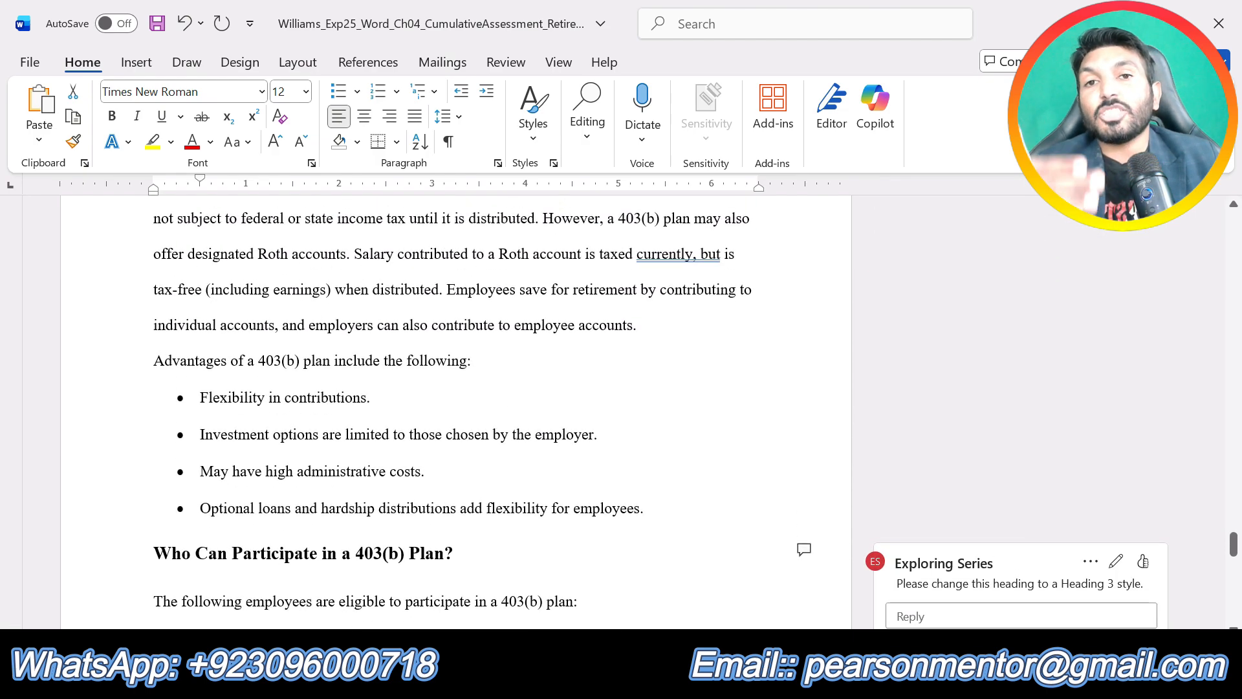
{"action": "scroll", "coordinate": [452, 401], "scroll_direction": "up", "scroll_amount": 15}
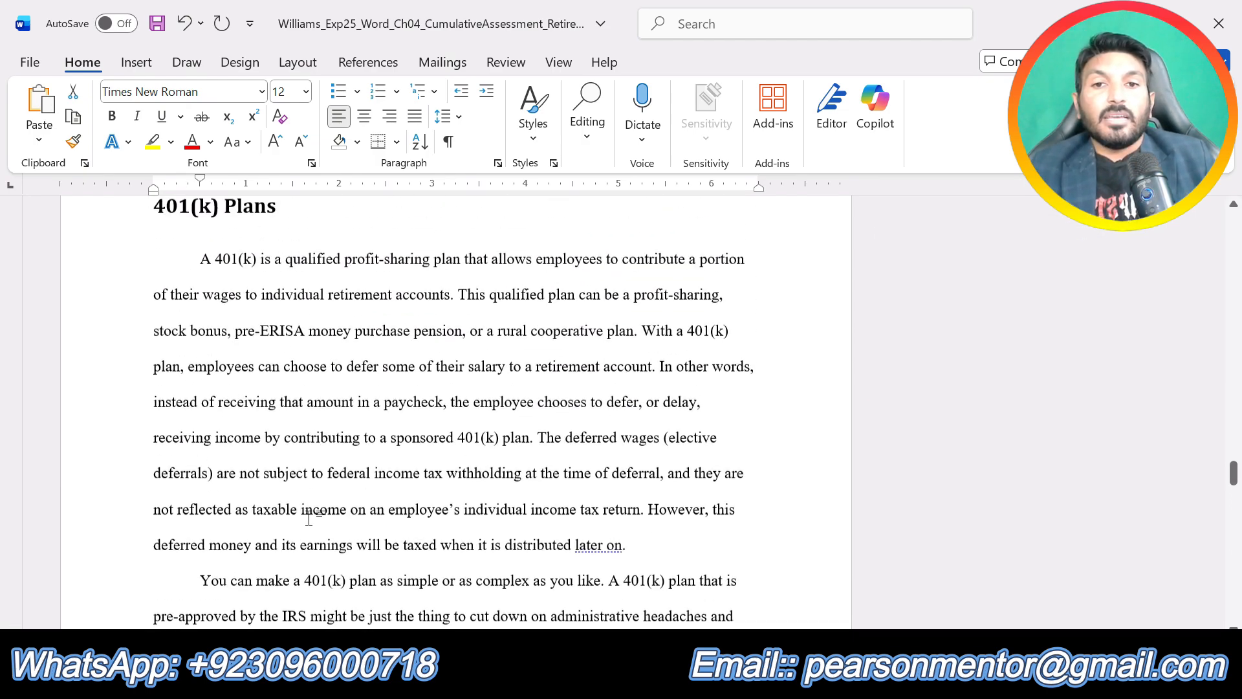
{"action": "scroll", "coordinate": [453, 401], "scroll_direction": "up", "scroll_amount": 15}
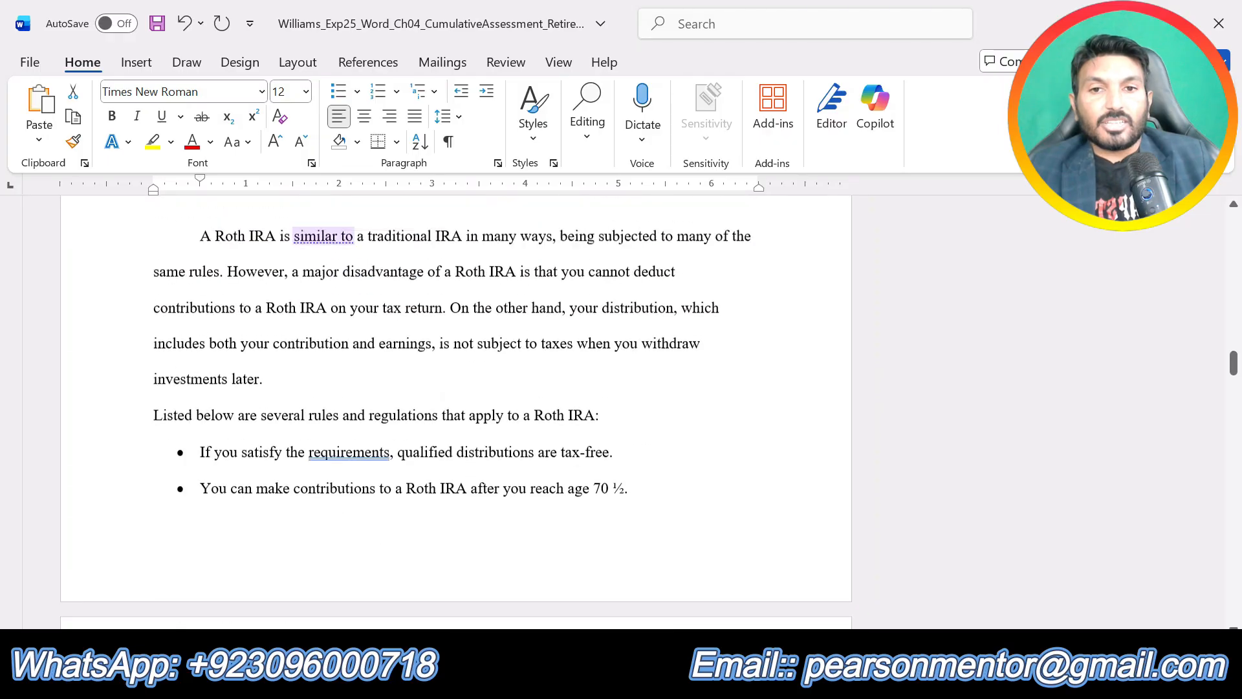
{"action": "scroll", "coordinate": [502, 568], "scroll_direction": "up", "scroll_amount": 5}
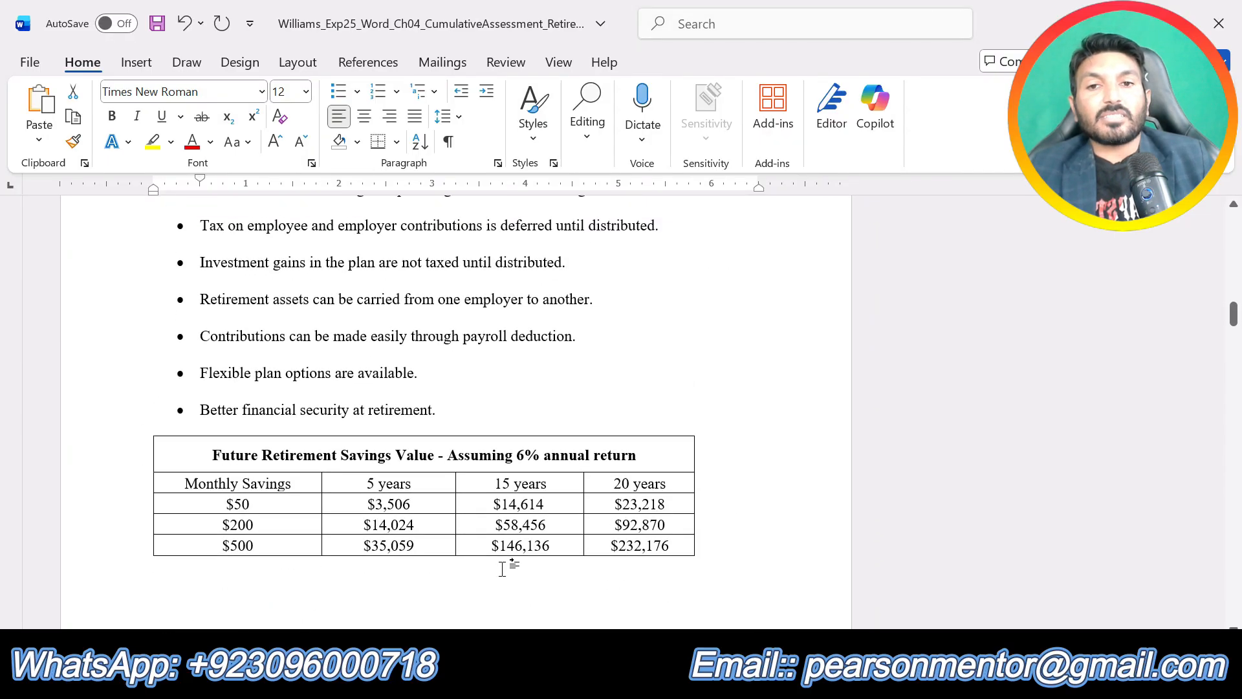
{"action": "left_click", "coordinate": [684, 582]}
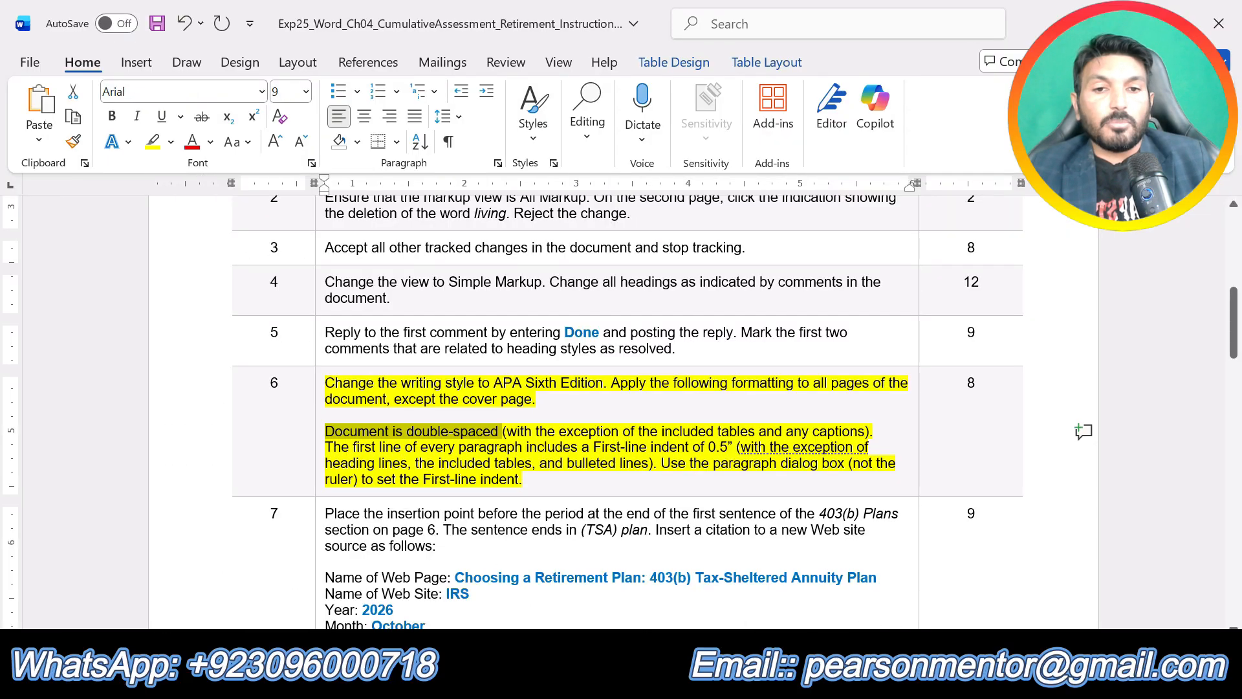
{"action": "left_click", "coordinate": [525, 479]}
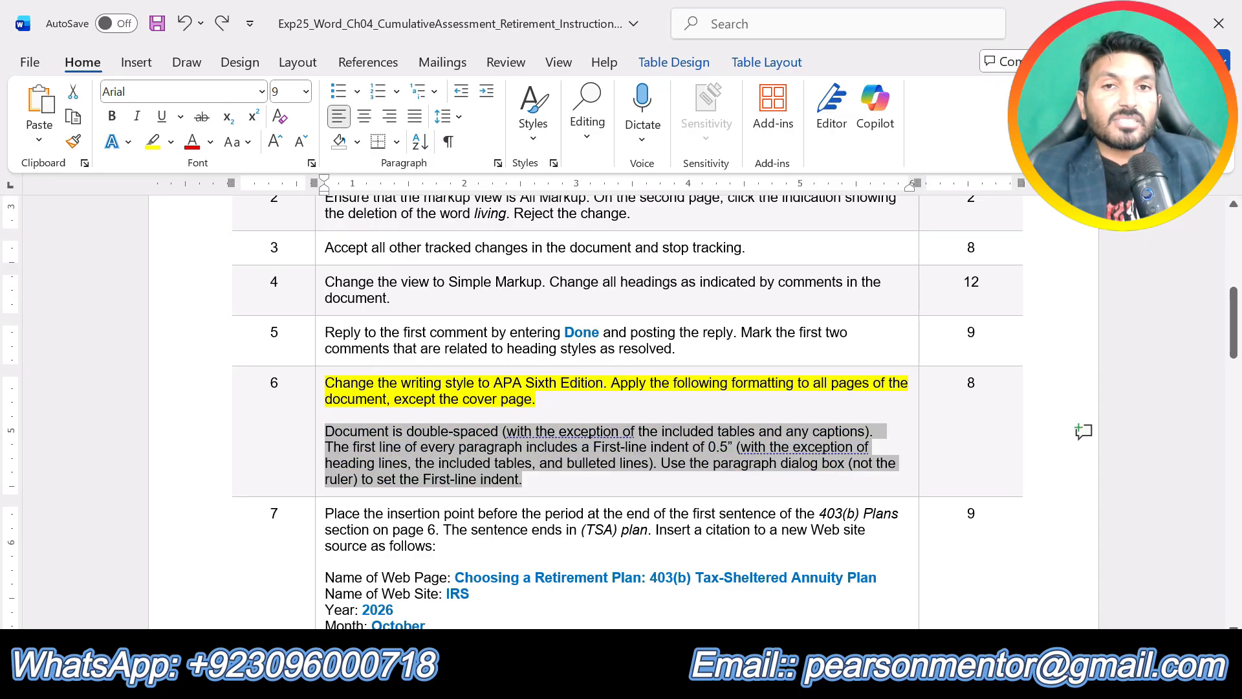
Highlight all of step 7's text in yellow, from the insertion point instruction through the URL line.
{"action": "scroll", "coordinate": [540, 484], "scroll_direction": "down", "scroll_amount": 4}
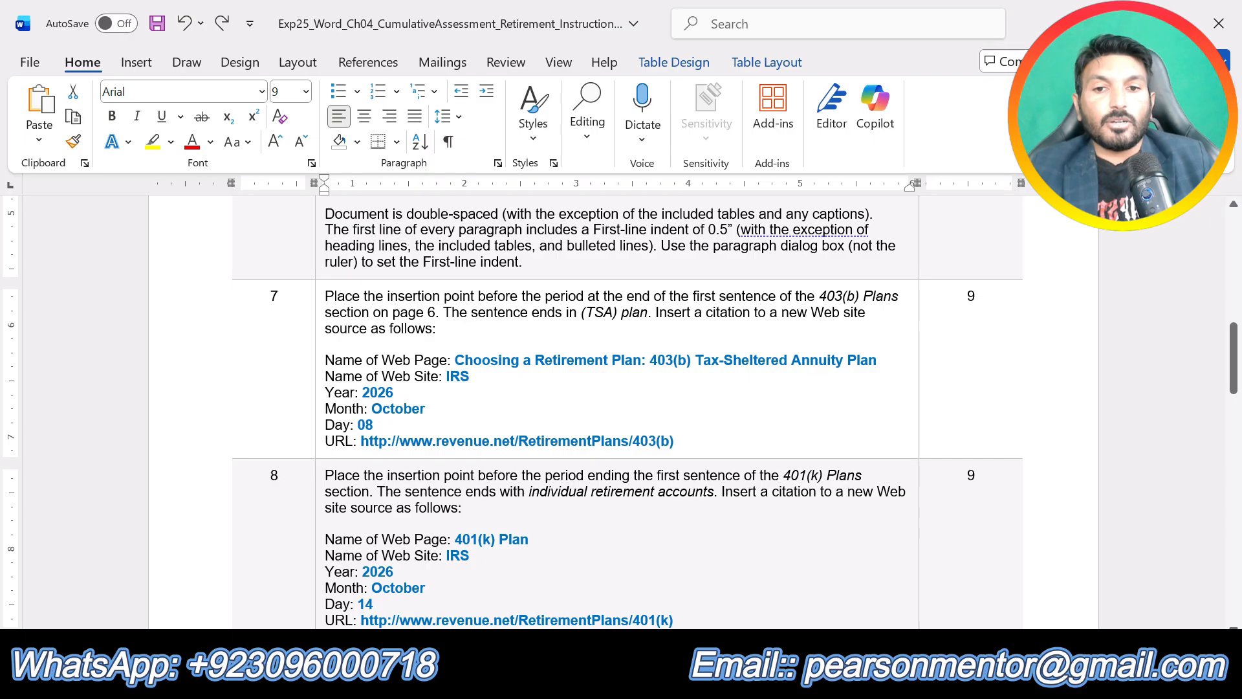
{"action": "left_click_drag", "start_coordinate": [683, 438], "coordinate": [326, 296]}
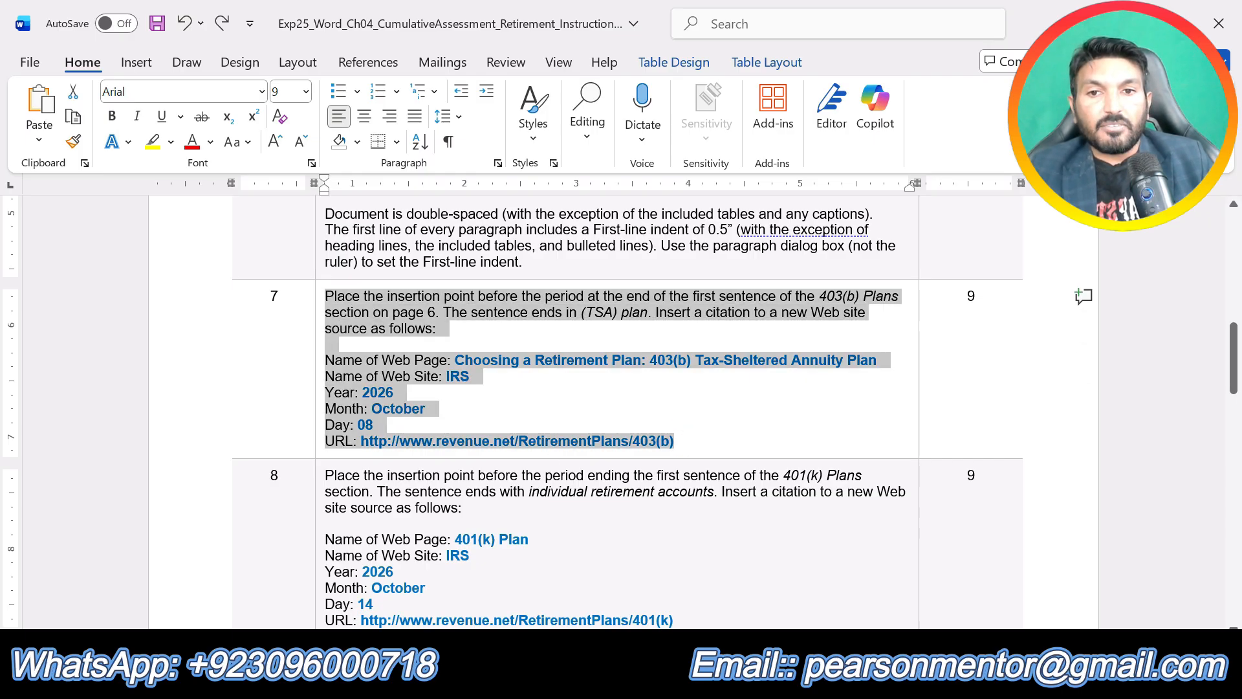
{"action": "left_click", "coordinate": [425, 262]}
{"action": "left_click", "coordinate": [474, 361]}
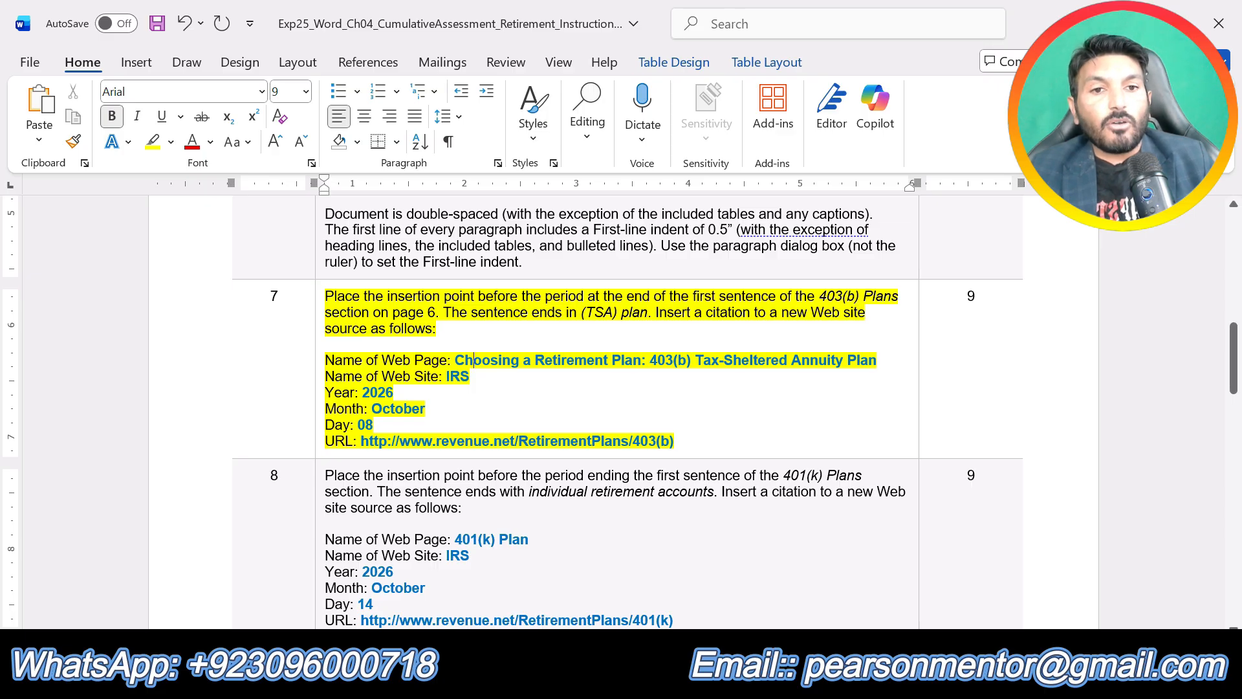
Switch to the report document and find the "403(b) Plans" section named in step 7.
{"action": "left_click_drag", "start_coordinate": [823, 297], "coordinate": [858, 295]}
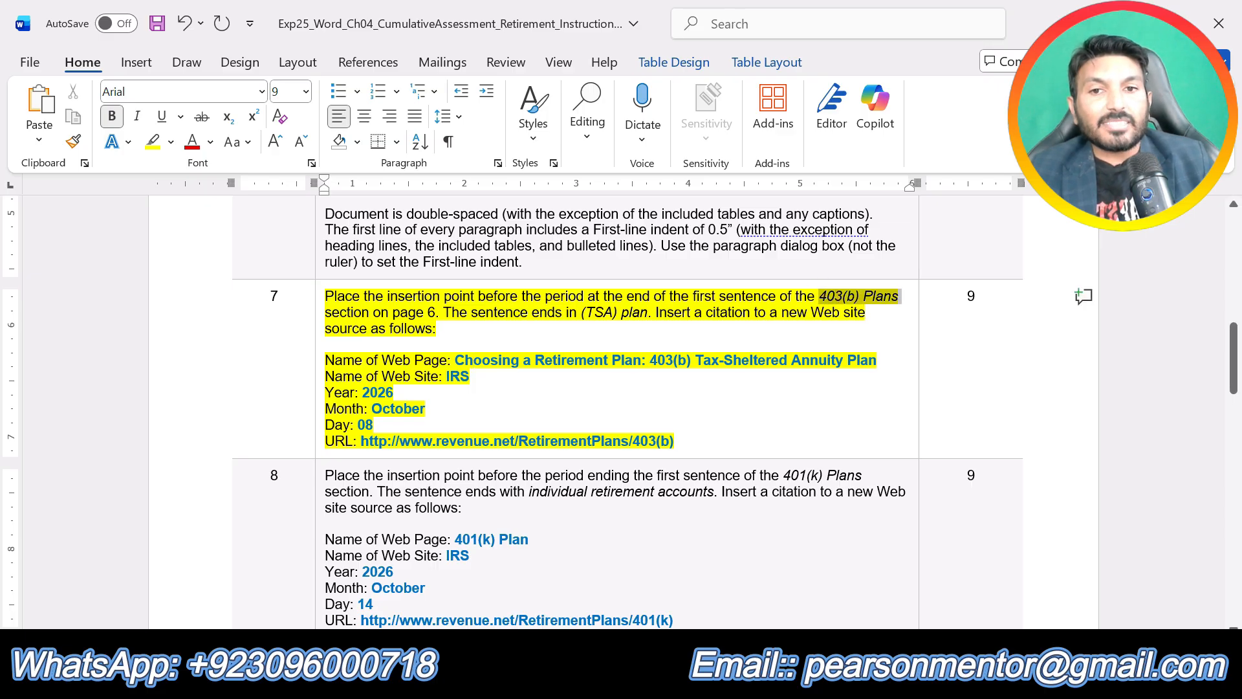
{"action": "left_click", "coordinate": [787, 680]}
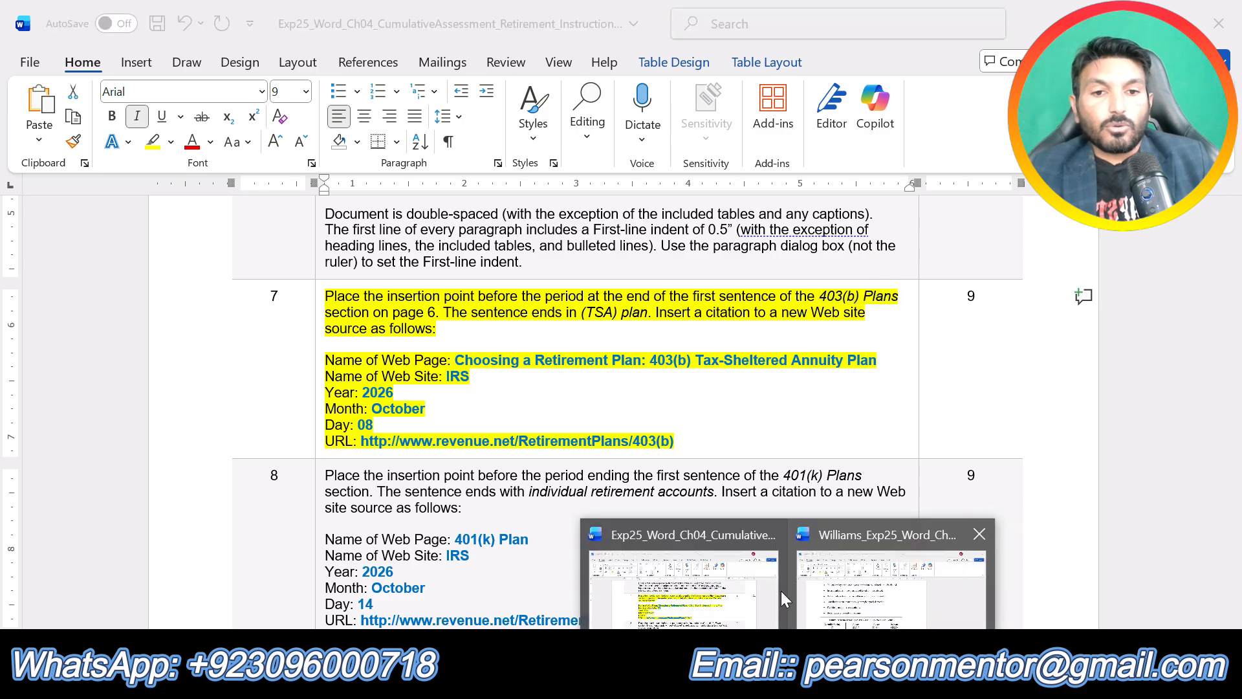
{"action": "left_click", "coordinate": [848, 589]}
{"action": "scroll", "coordinate": [452, 420], "scroll_direction": "down", "scroll_amount": 6}
{"action": "scroll", "coordinate": [452, 413], "scroll_direction": "down", "scroll_amount": 10}
{"action": "scroll", "coordinate": [453, 414], "scroll_direction": "down", "scroll_amount": 12}
{"action": "scroll", "coordinate": [453, 414], "scroll_direction": "up", "scroll_amount": 4}
{"action": "scroll", "coordinate": [453, 414], "scroll_direction": "down", "scroll_amount": 10}
{"action": "scroll", "coordinate": [453, 414], "scroll_direction": "down", "scroll_amount": 5}
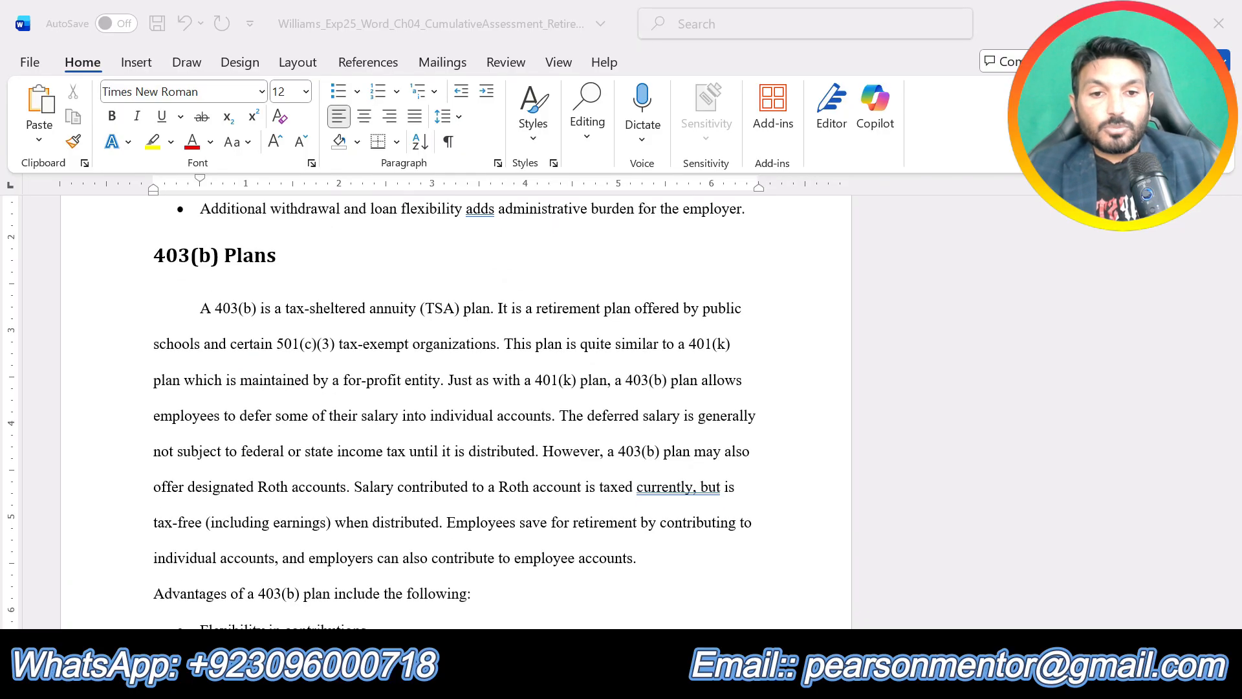
Check step 7's sentence ending, then place the insertion point before the period after "(TSA) plan" in the report.
{"action": "left_click", "coordinate": [679, 595]}
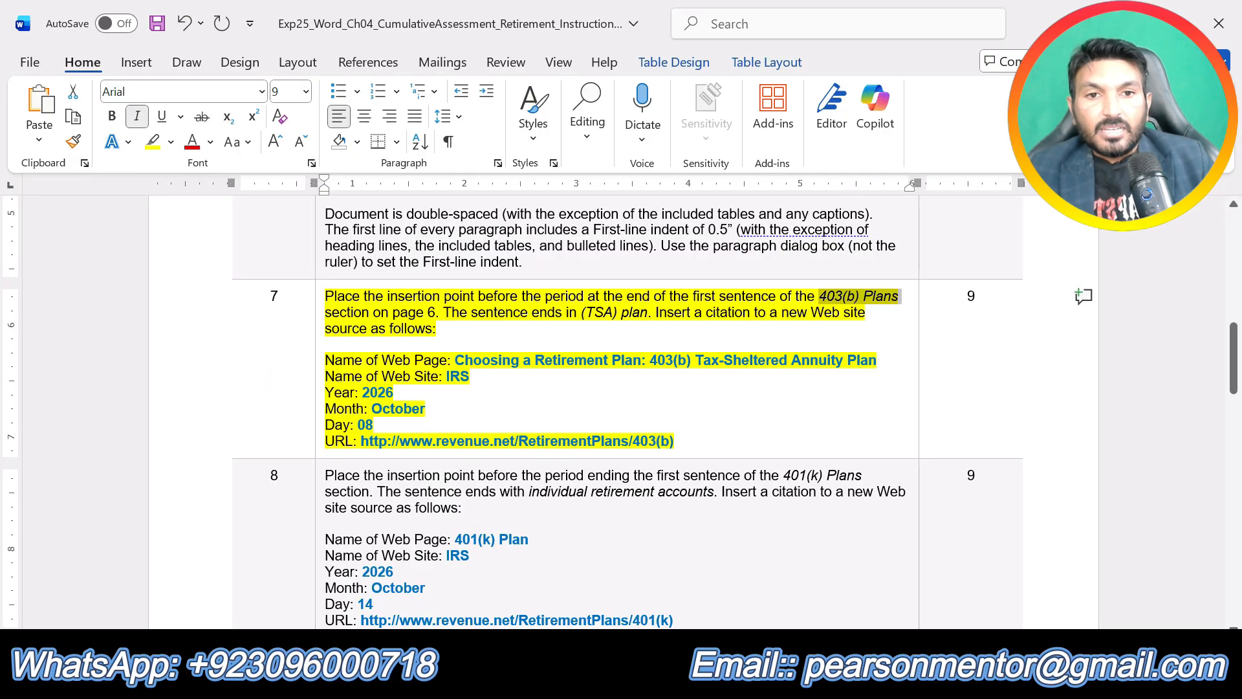
{"action": "left_click", "coordinate": [621, 360]}
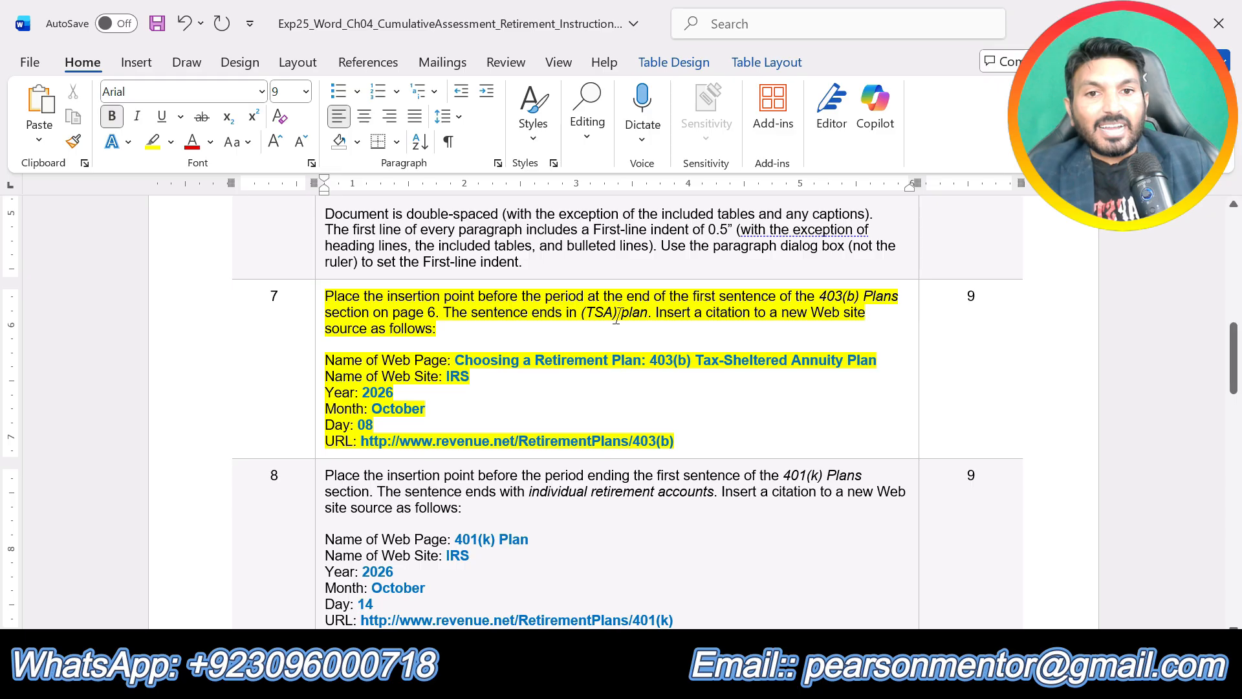
{"action": "left_click_drag", "start_coordinate": [585, 314], "coordinate": [641, 313]}
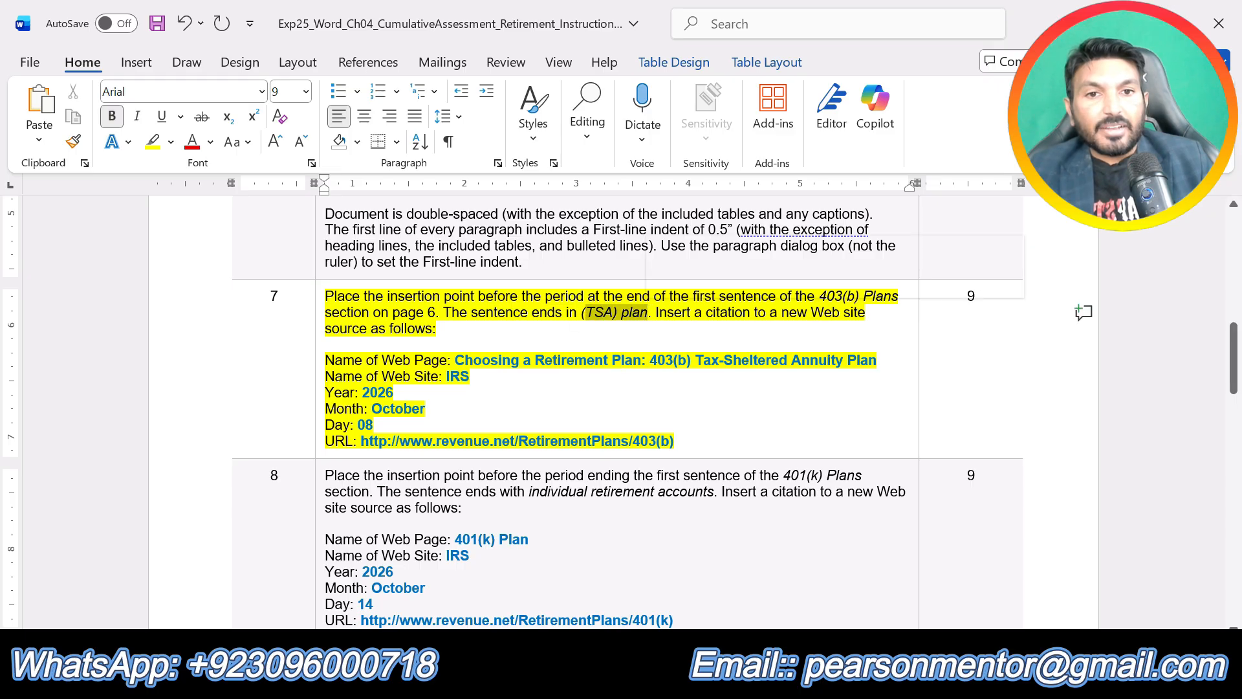
{"action": "left_click", "coordinate": [554, 408]}
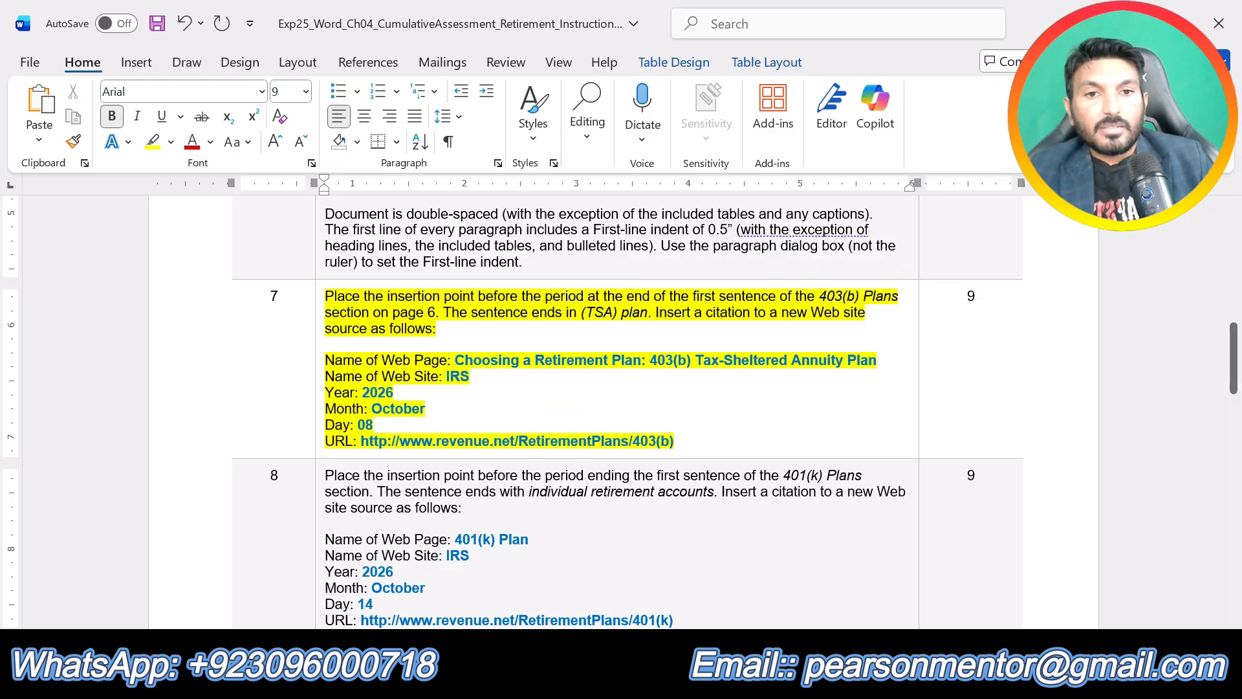
{"action": "mouse_move", "coordinate": [788, 679]}
{"action": "left_click", "coordinate": [870, 598]}
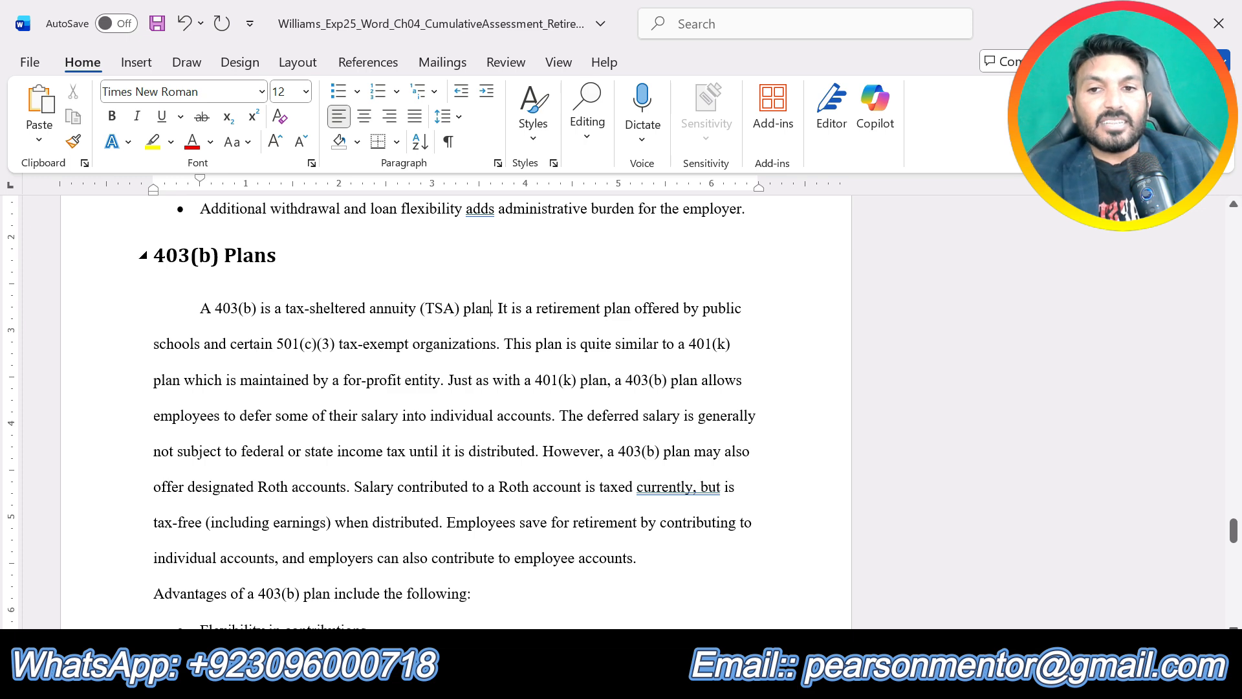
Copy the web page name "Choosing a Retirement Plan: 403(b) Tax-Sheltered Annuity Plan" from step 7 of the instructions.
{"action": "left_click", "coordinate": [790, 680]}
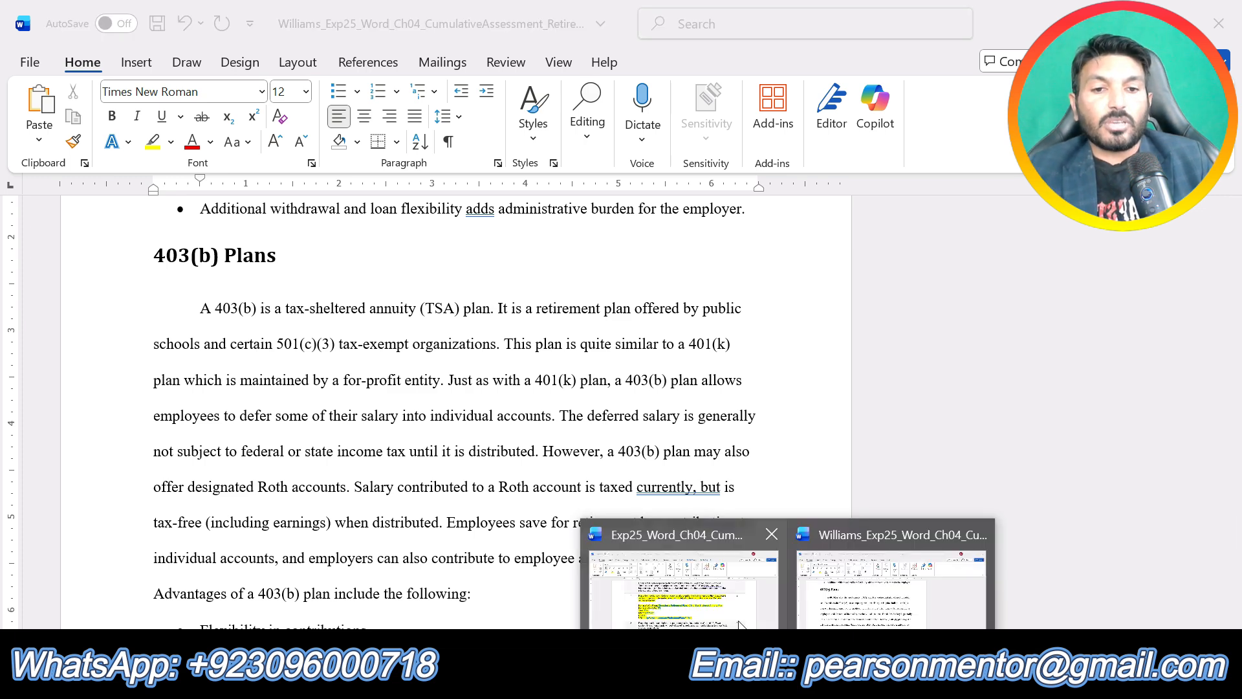
{"action": "left_click", "coordinate": [701, 581]}
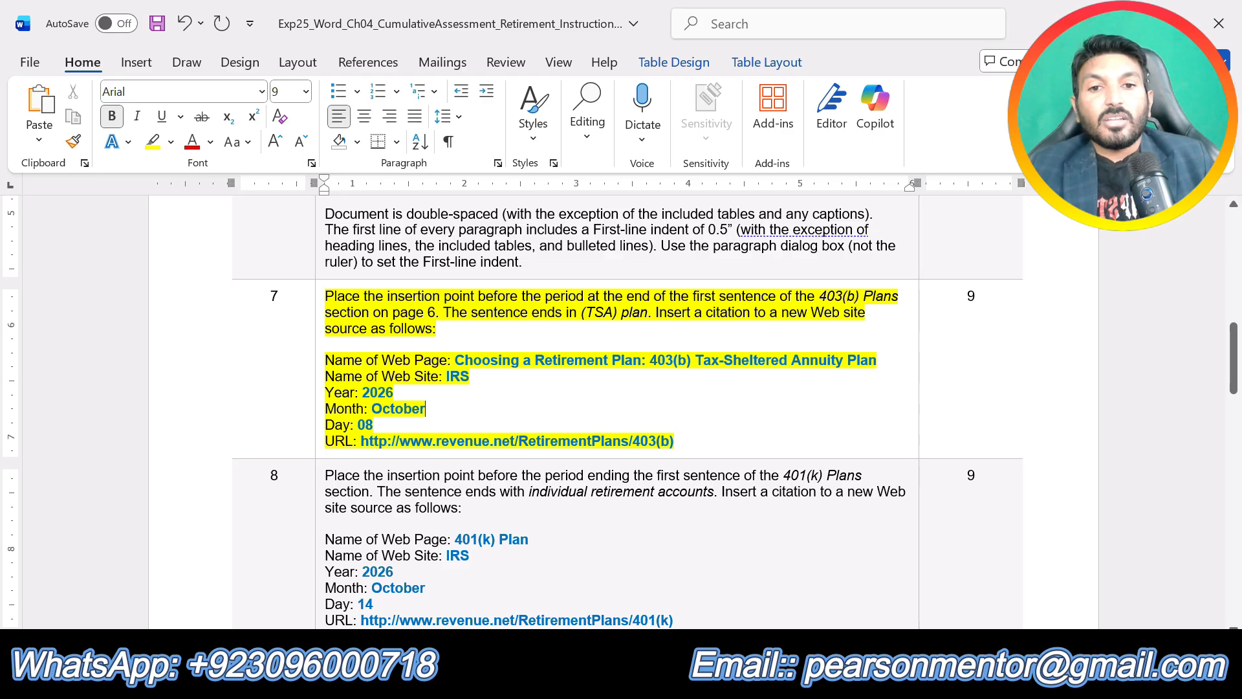
{"action": "scroll", "coordinate": [548, 414], "scroll_direction": "down", "scroll_amount": 2}
{"action": "left_click", "coordinate": [548, 414]}
{"action": "scroll", "coordinate": [620, 401], "scroll_direction": "up", "scroll_amount": 1}
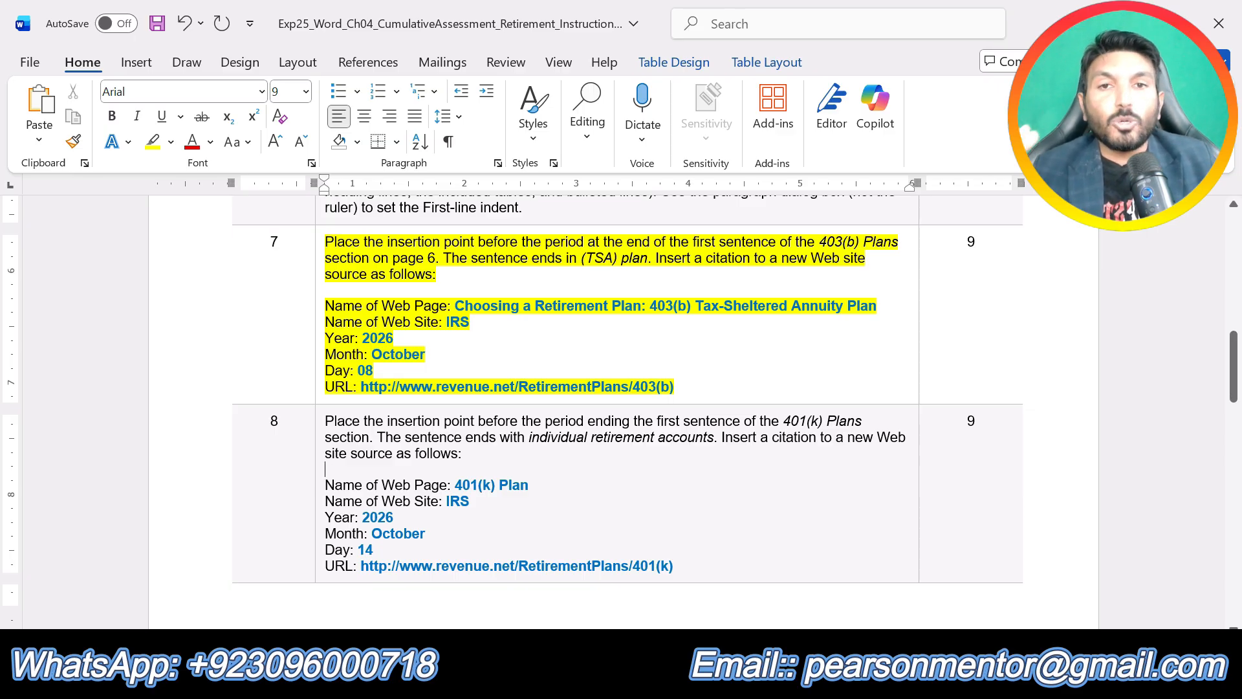
{"action": "left_click_drag", "start_coordinate": [455, 305], "coordinate": [883, 305]}
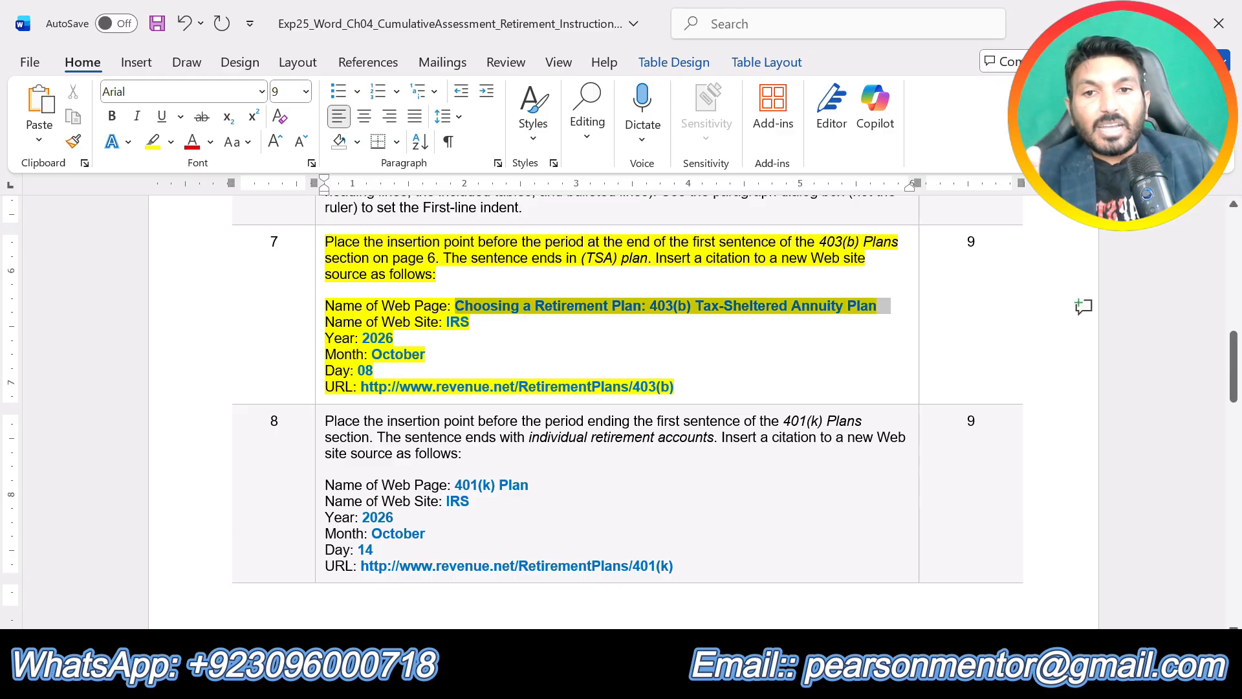
{"action": "key", "text": "ctrl+c"}
In the report, start a citation to a new source at the insertion point and set the source type to Web site.
{"action": "left_click", "coordinate": [787, 682]}
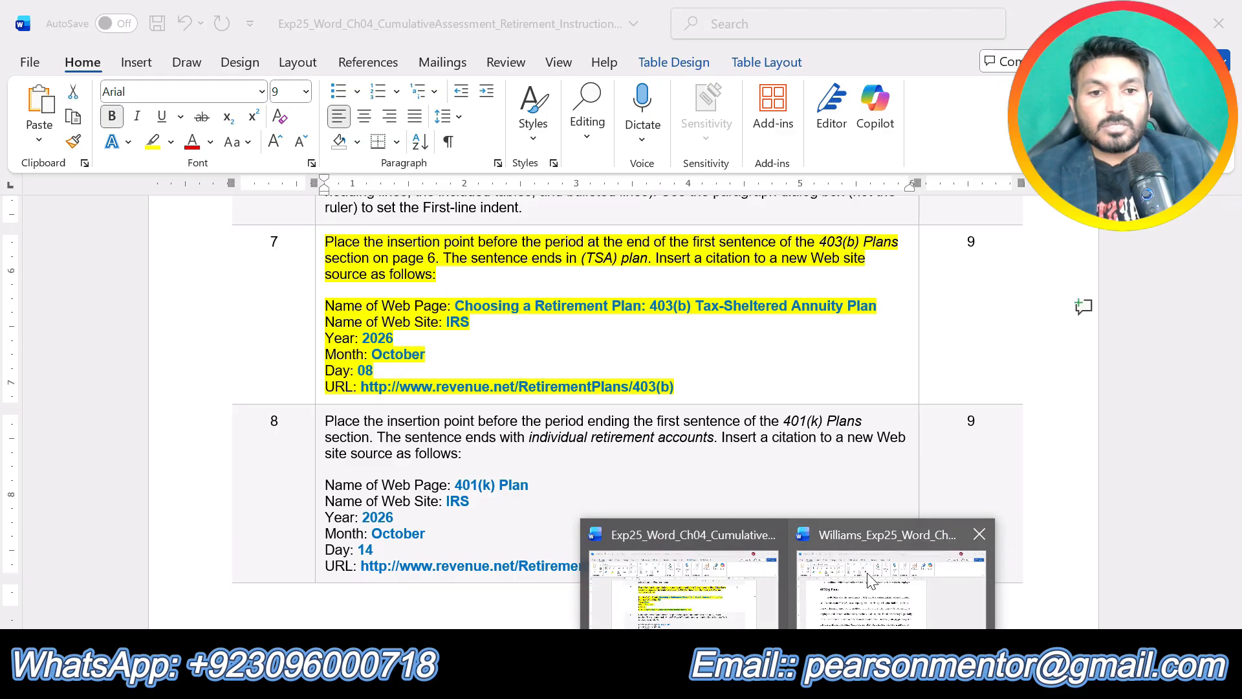
{"action": "left_click", "coordinate": [870, 579]}
{"action": "left_click", "coordinate": [367, 62]}
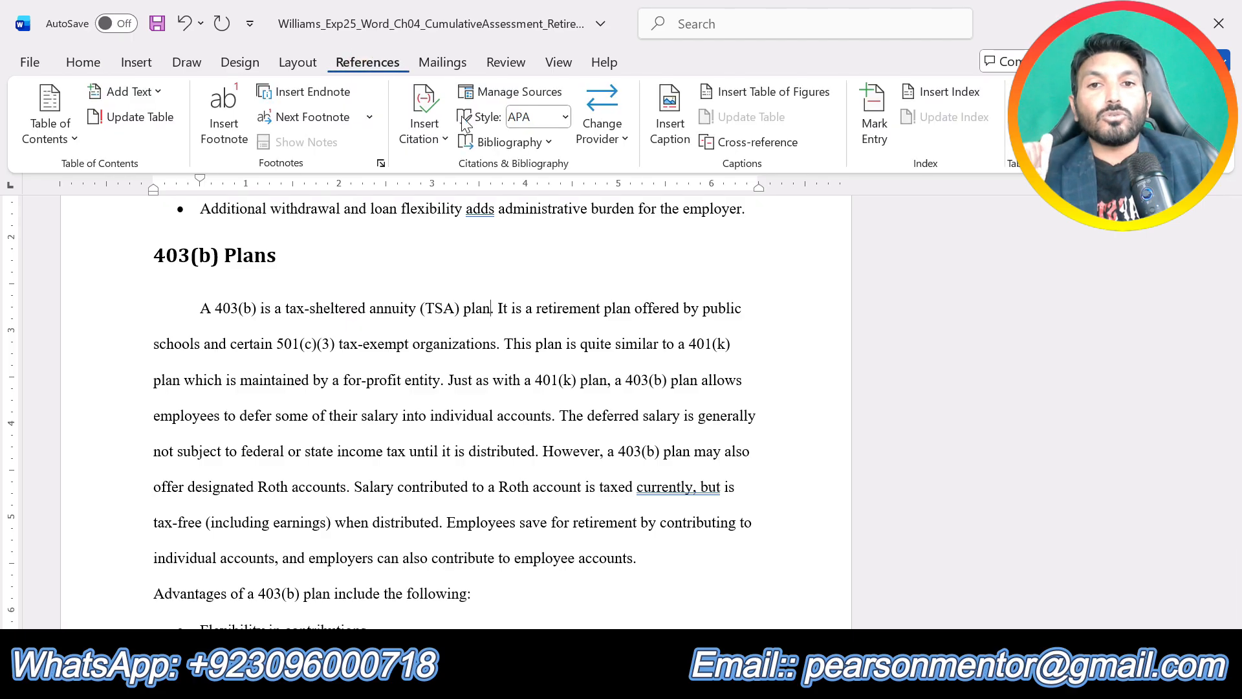
{"action": "left_click", "coordinate": [436, 146]}
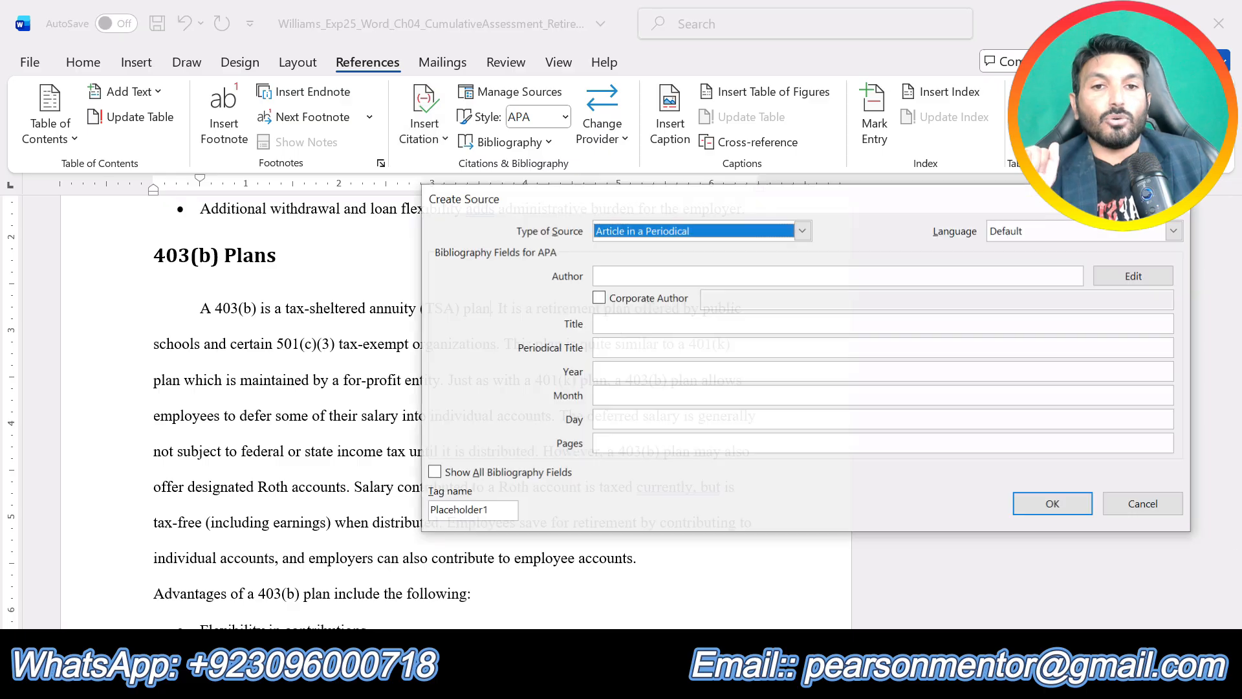
{"action": "left_click", "coordinate": [802, 229]}
{"action": "scroll", "coordinate": [639, 285], "scroll_direction": "down", "scroll_amount": 2}
{"action": "left_click", "coordinate": [638, 276]}
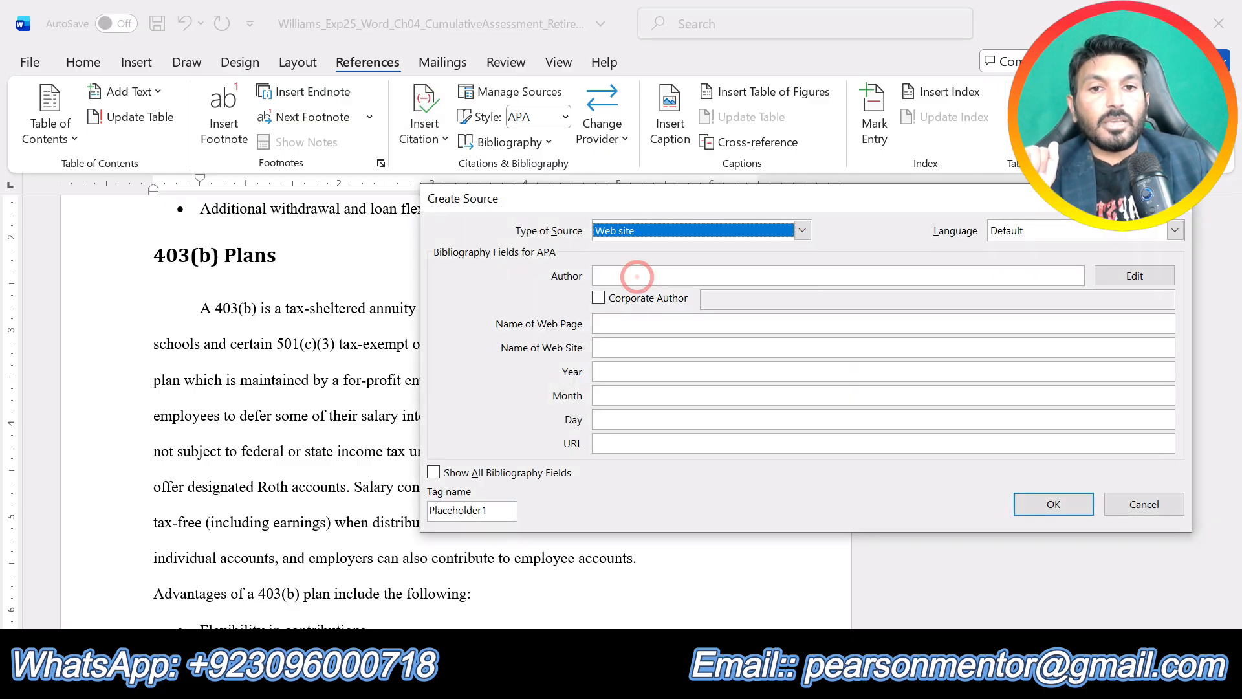
Check step 7's web page name in the instructions and begin the source's web page name with "Choosing a Retirement Plan:".
{"action": "mouse_move", "coordinate": [787, 679]}
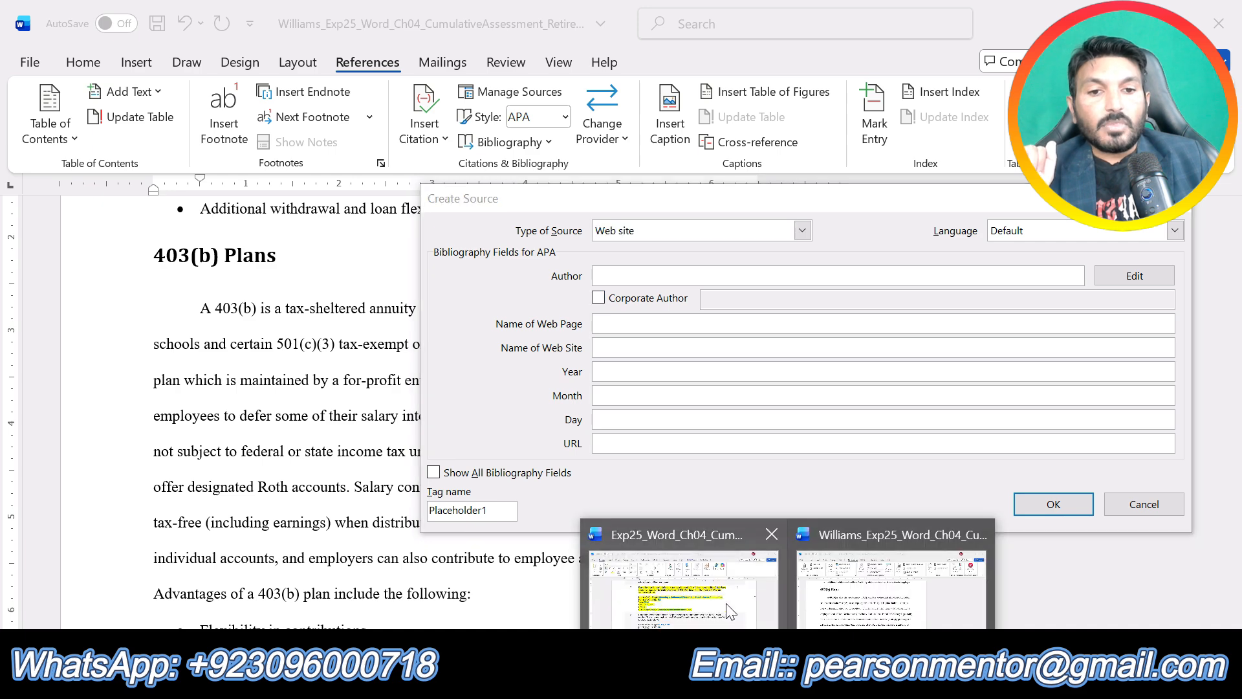
{"action": "mouse_move", "coordinate": [716, 590]}
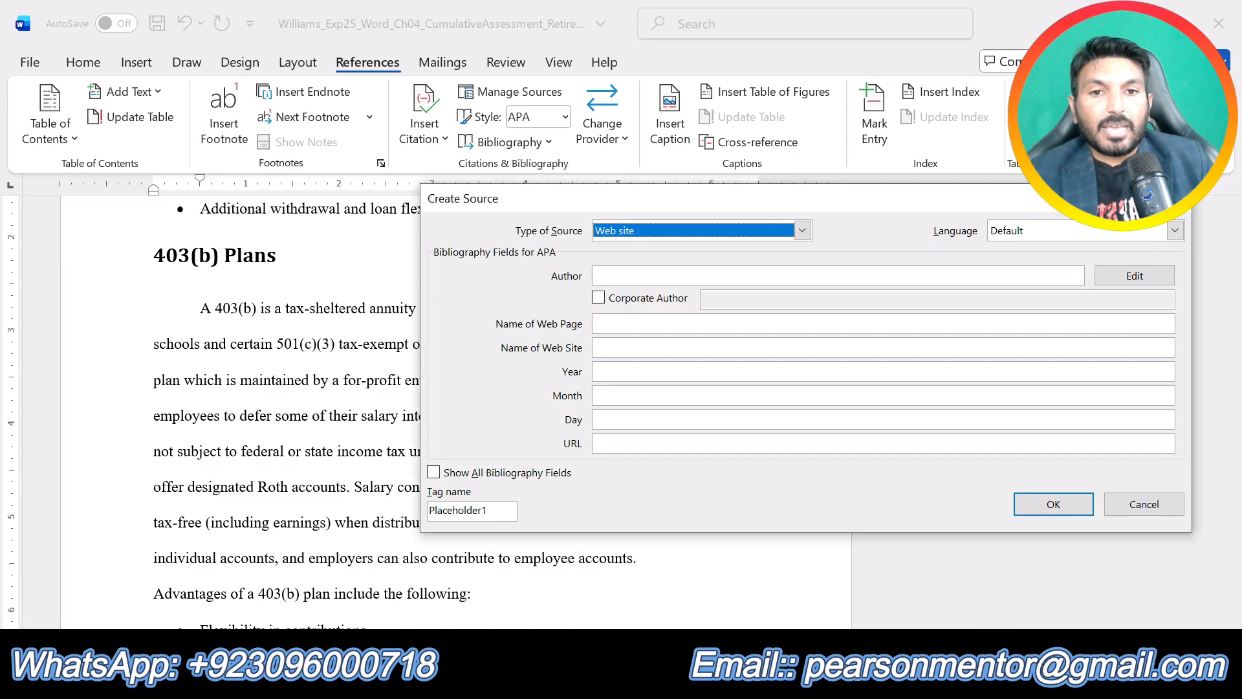
{"action": "left_click", "coordinate": [632, 319]}
{"action": "type", "text": "C"}
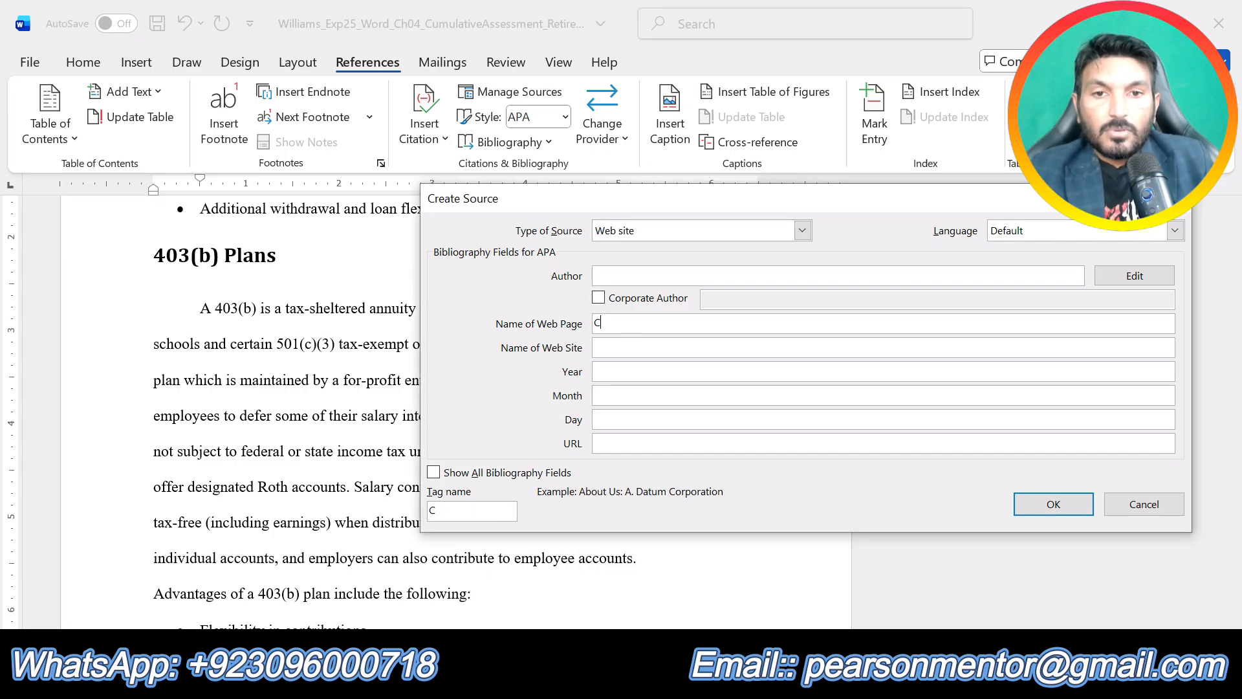
{"action": "type", "text": "hoos"}
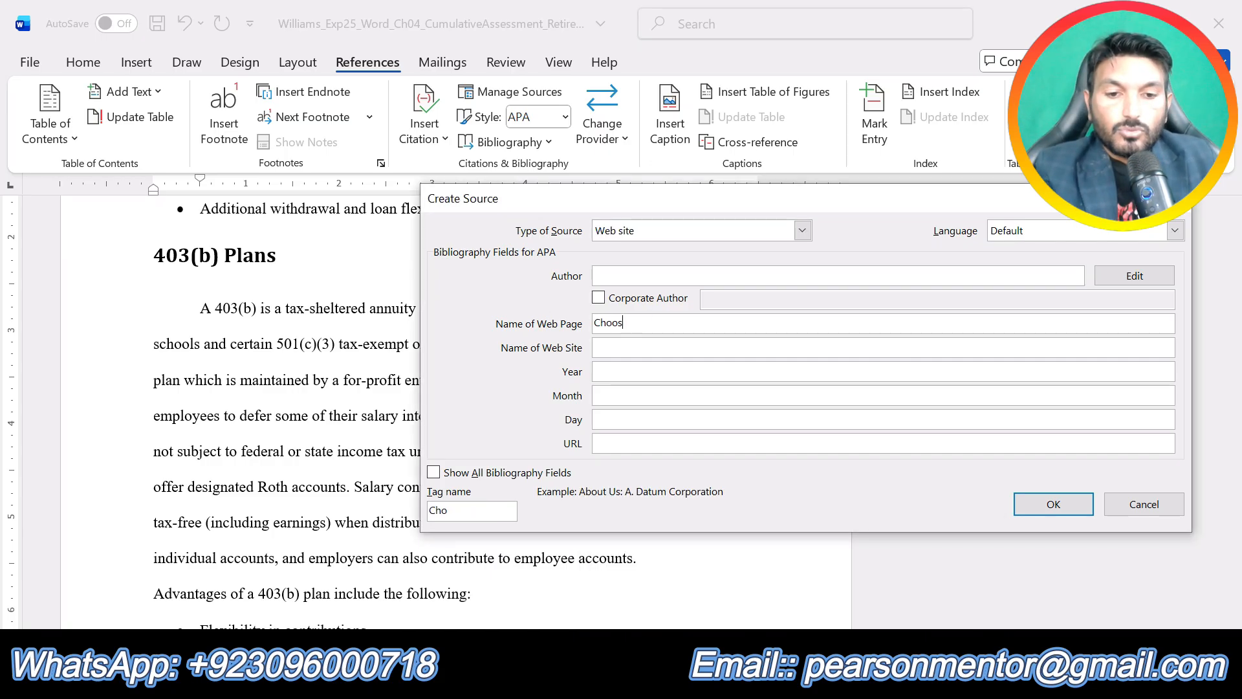
{"action": "type", "text": "ing a"}
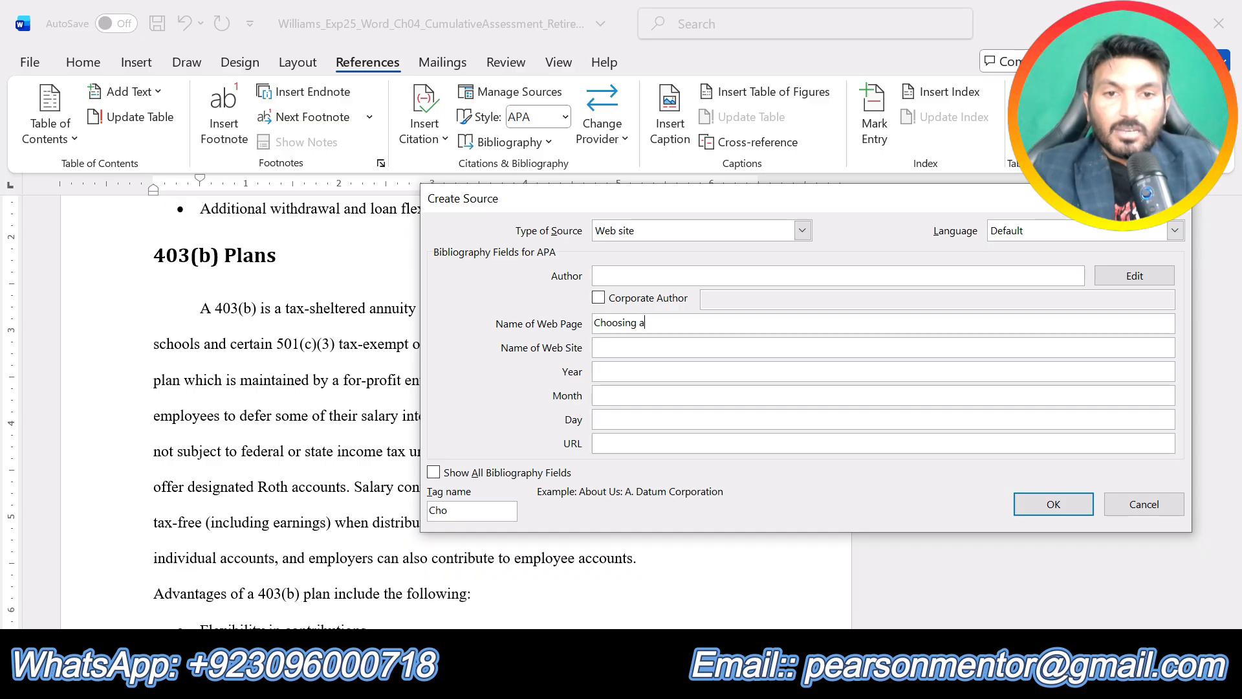
{"action": "type", "text": " Ret"}
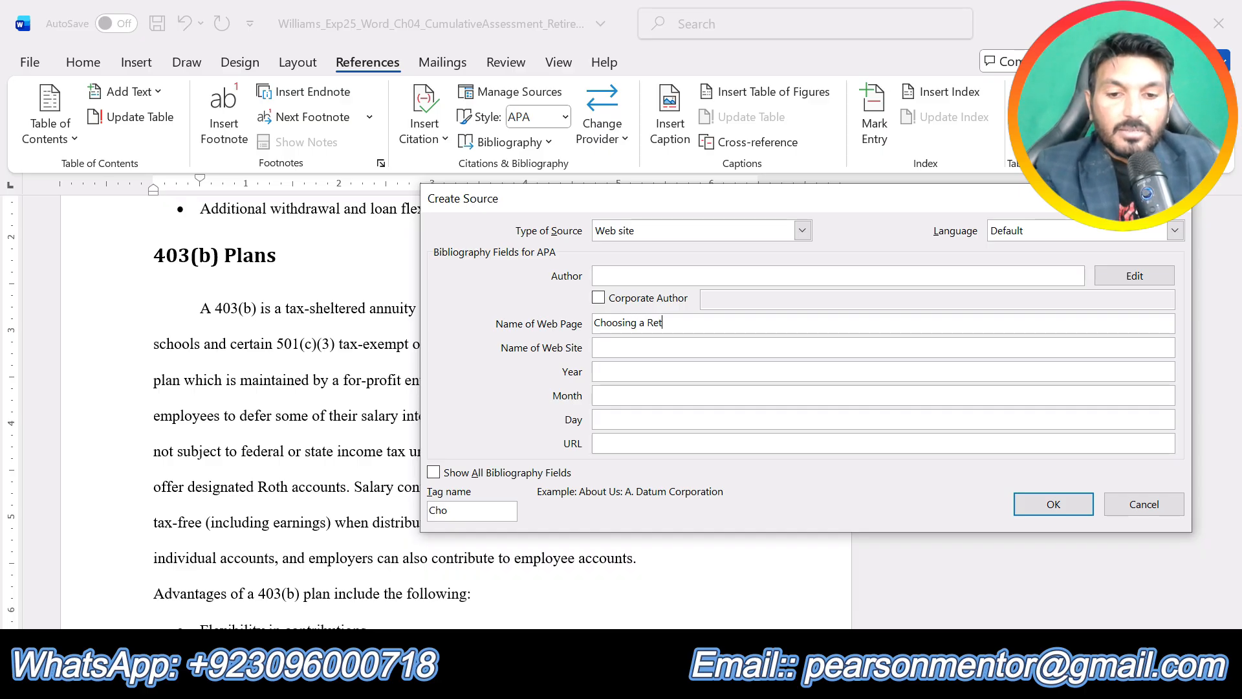
{"action": "type", "text": "iremen"}
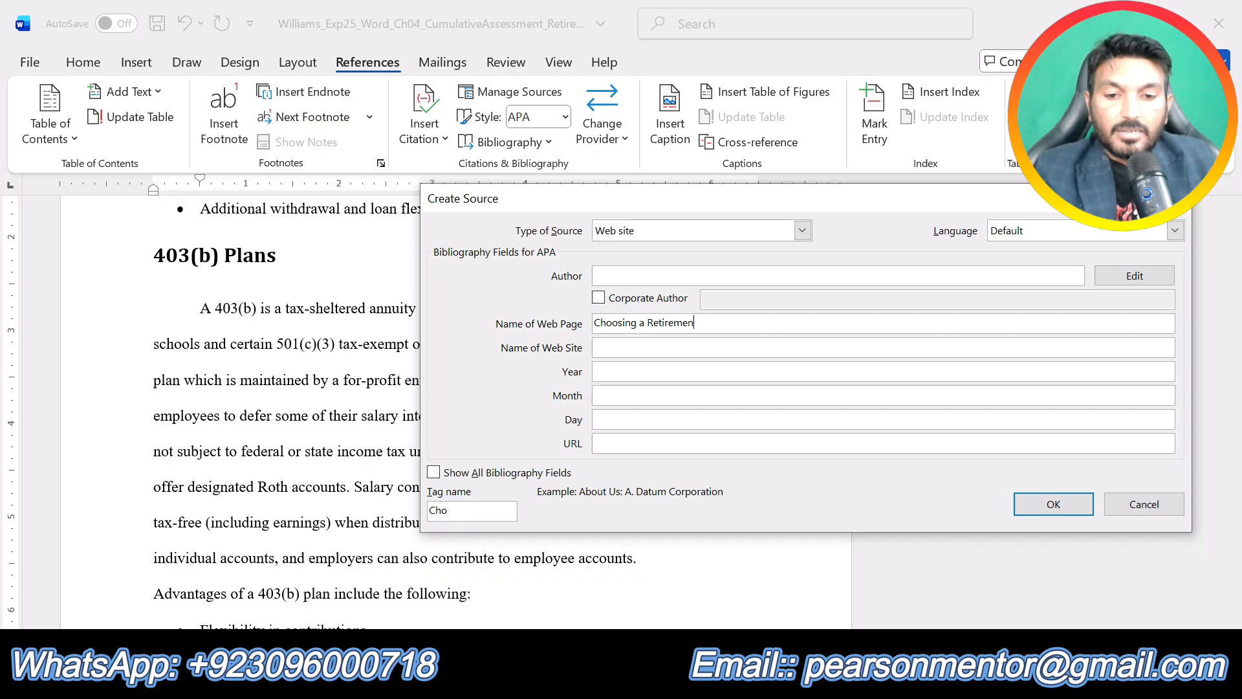
{"action": "type", "text": "t Plan:"}
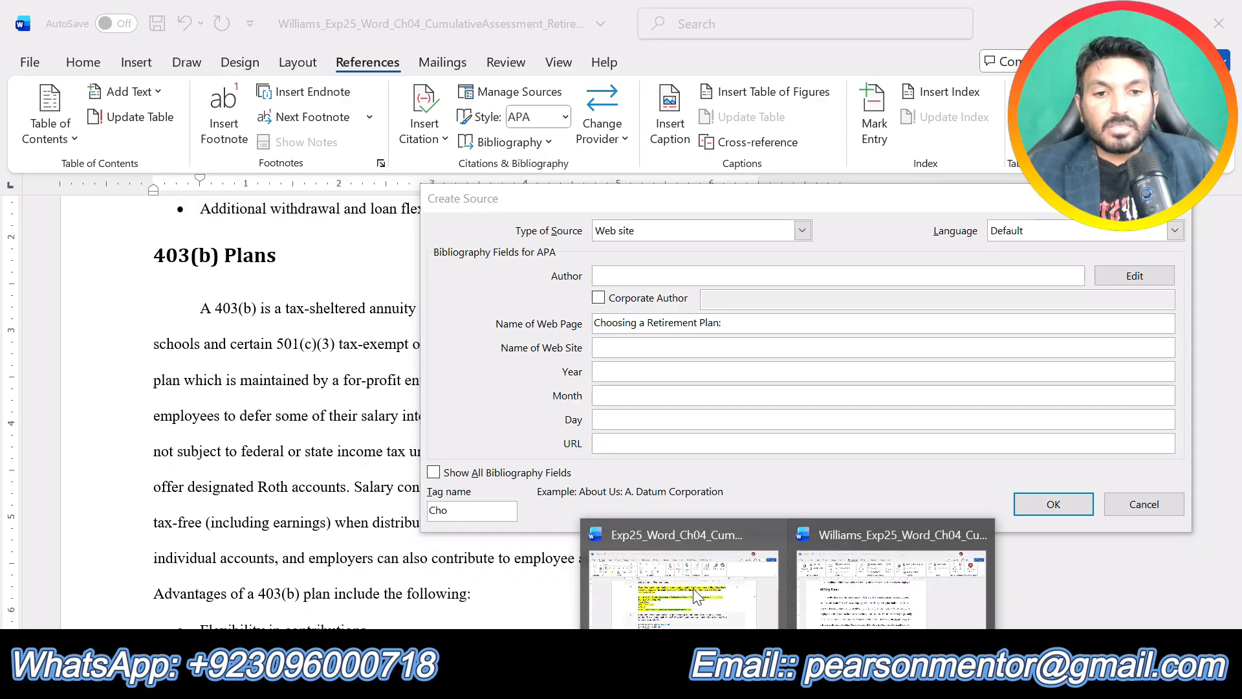
Check the web page name in step 7 again and extend the source's entry with "403(b) Tax".
{"action": "left_click", "coordinate": [694, 585]}
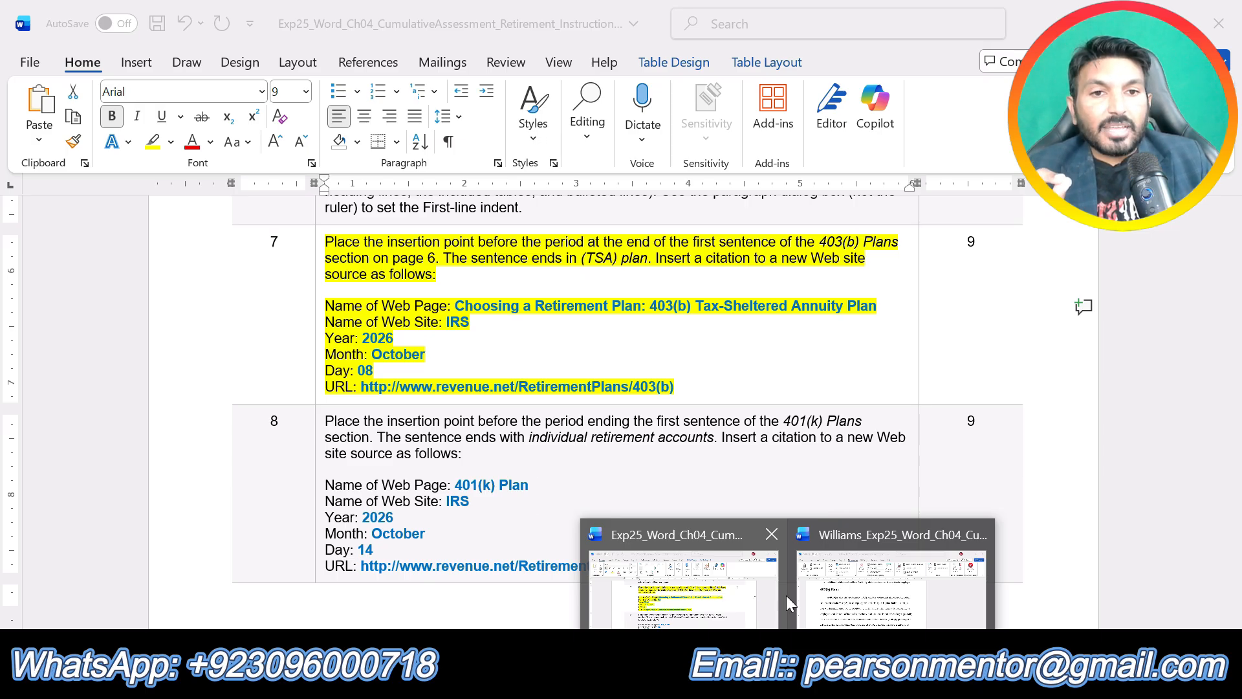
{"action": "left_click", "coordinate": [835, 589]}
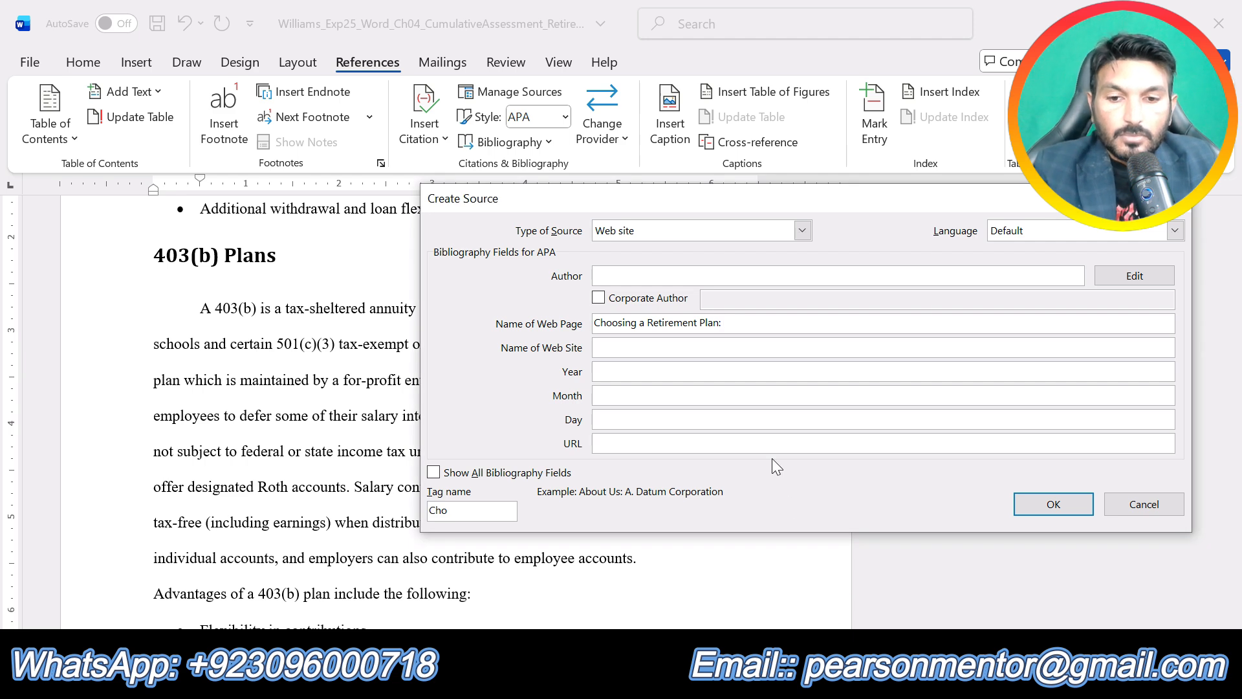
{"action": "type", "text": "403(b"}
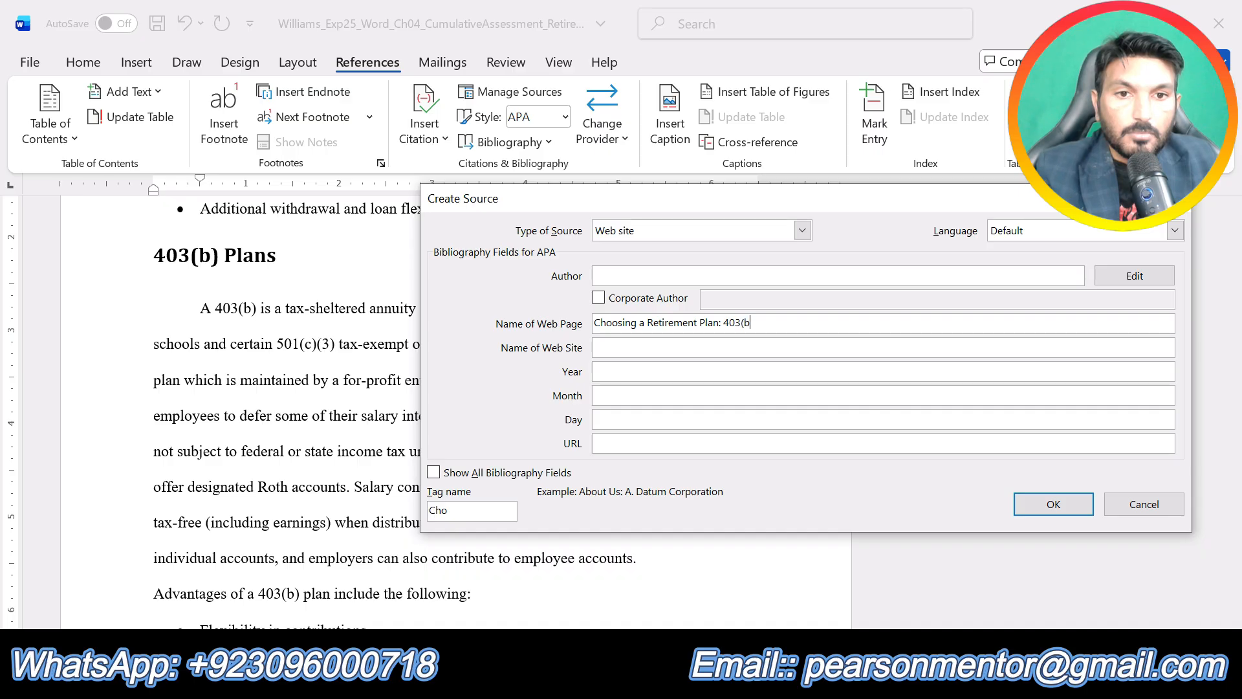
{"action": "type", "text": ") Tax"}
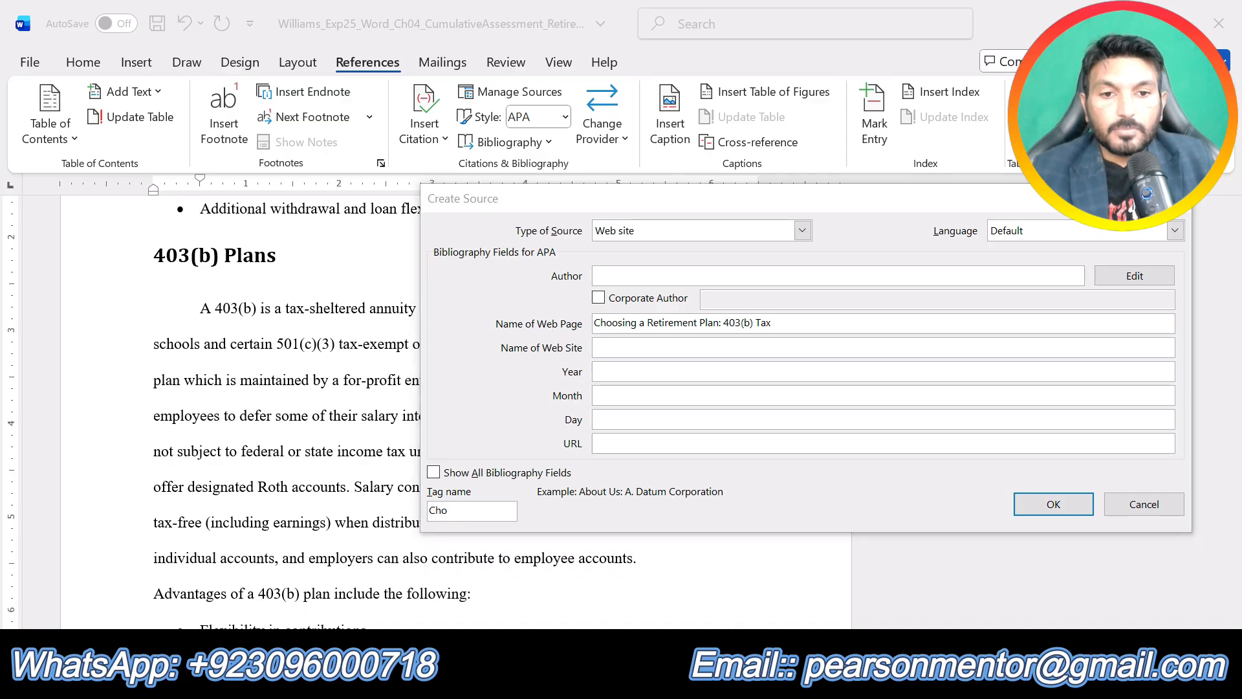
Recheck step 7 and complete the web page name as "Choosing a Retirement Plan: 403(b) TaxSheltered Annuity Plan".
{"action": "left_click", "coordinate": [787, 680]}
{"action": "left_click", "coordinate": [857, 582]}
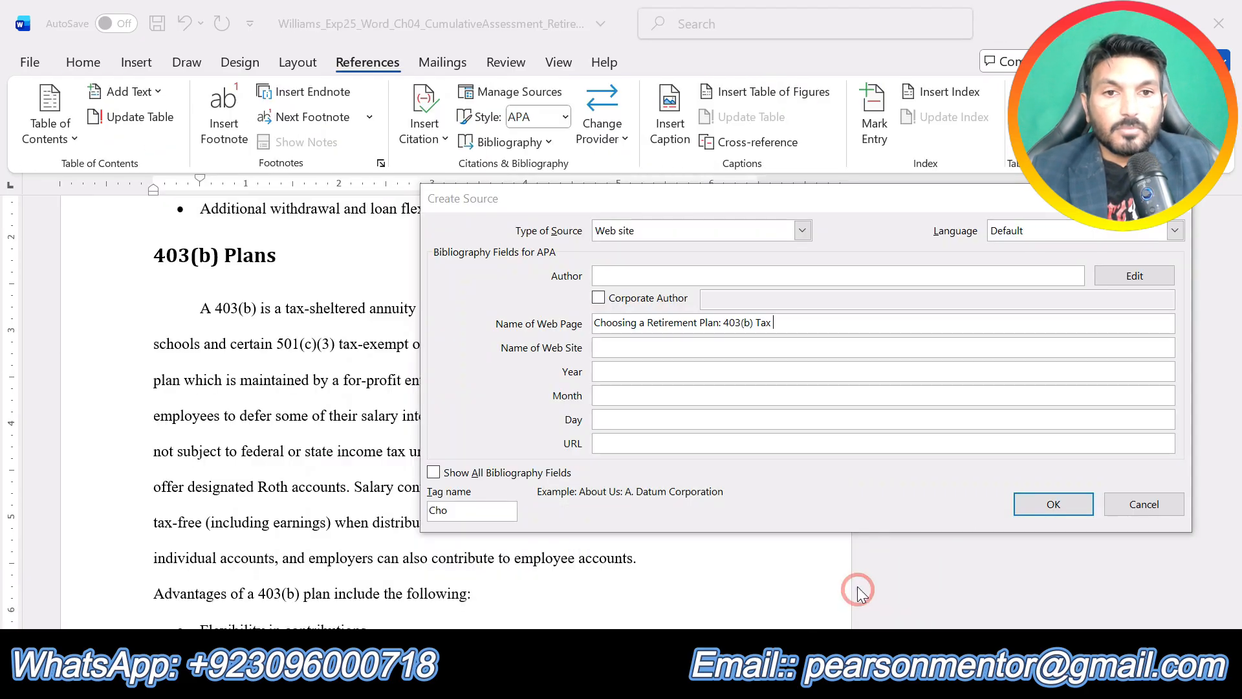
{"action": "left_click", "coordinate": [788, 681]}
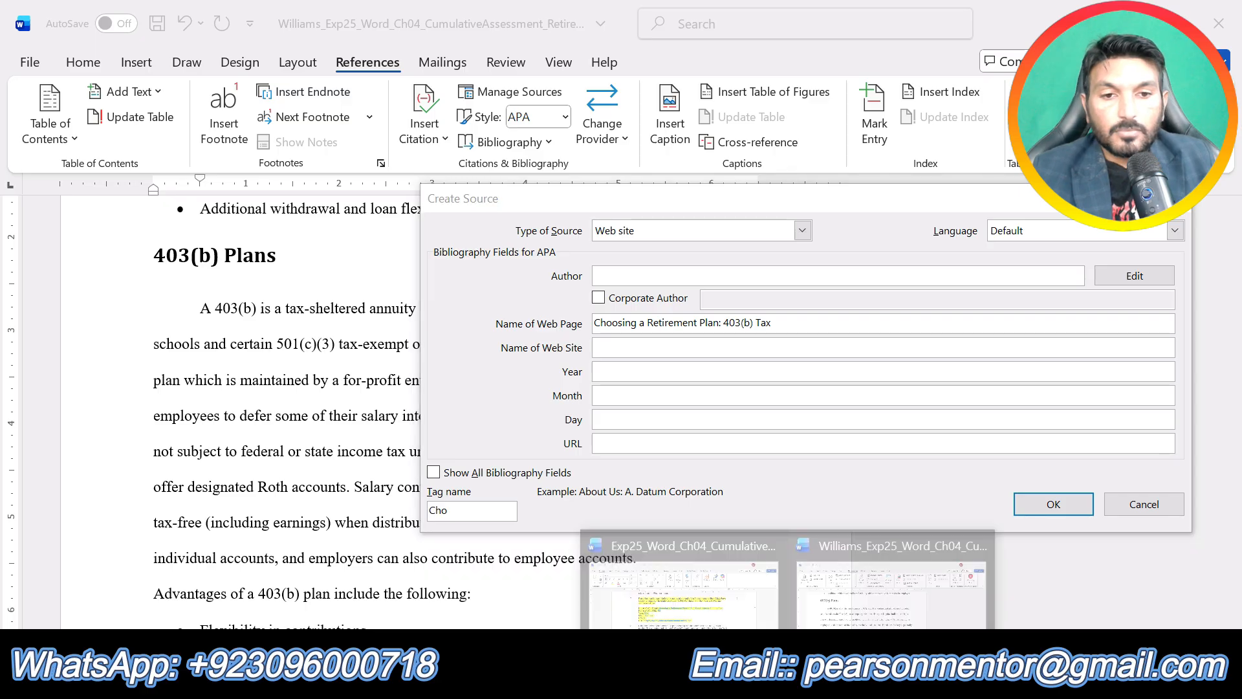
{"action": "mouse_move", "coordinate": [726, 627]}
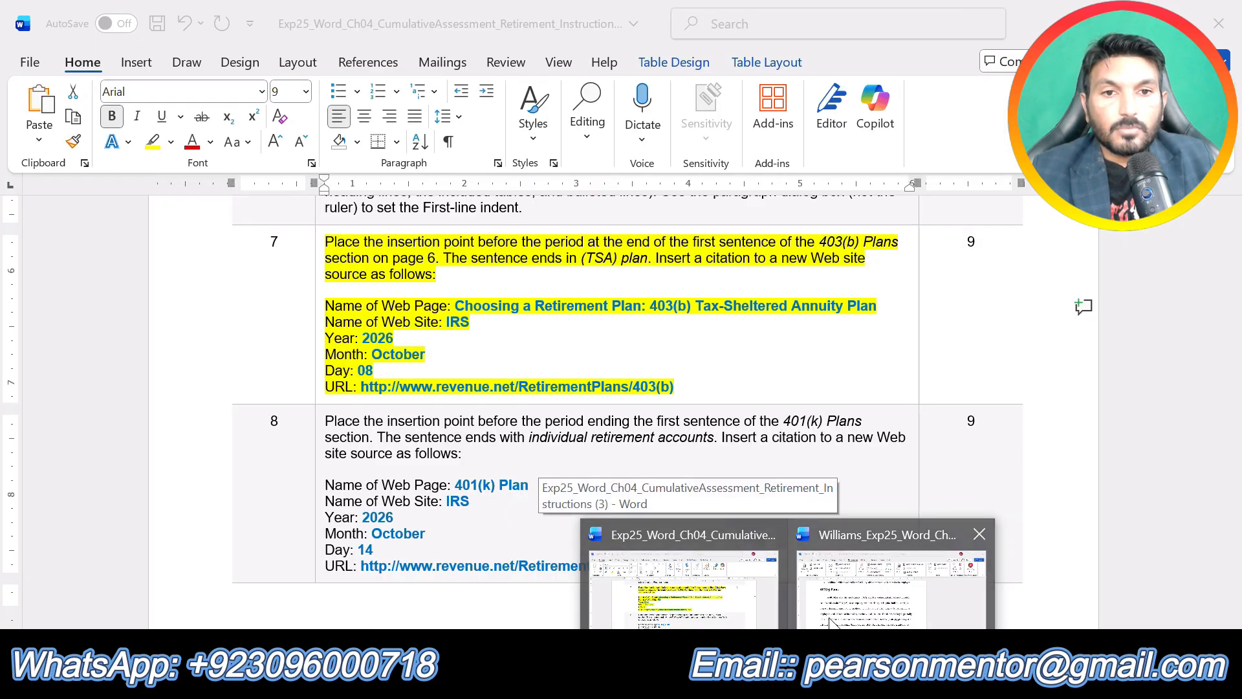
{"action": "left_click", "coordinate": [844, 592]}
{"action": "type", "text": "S"}
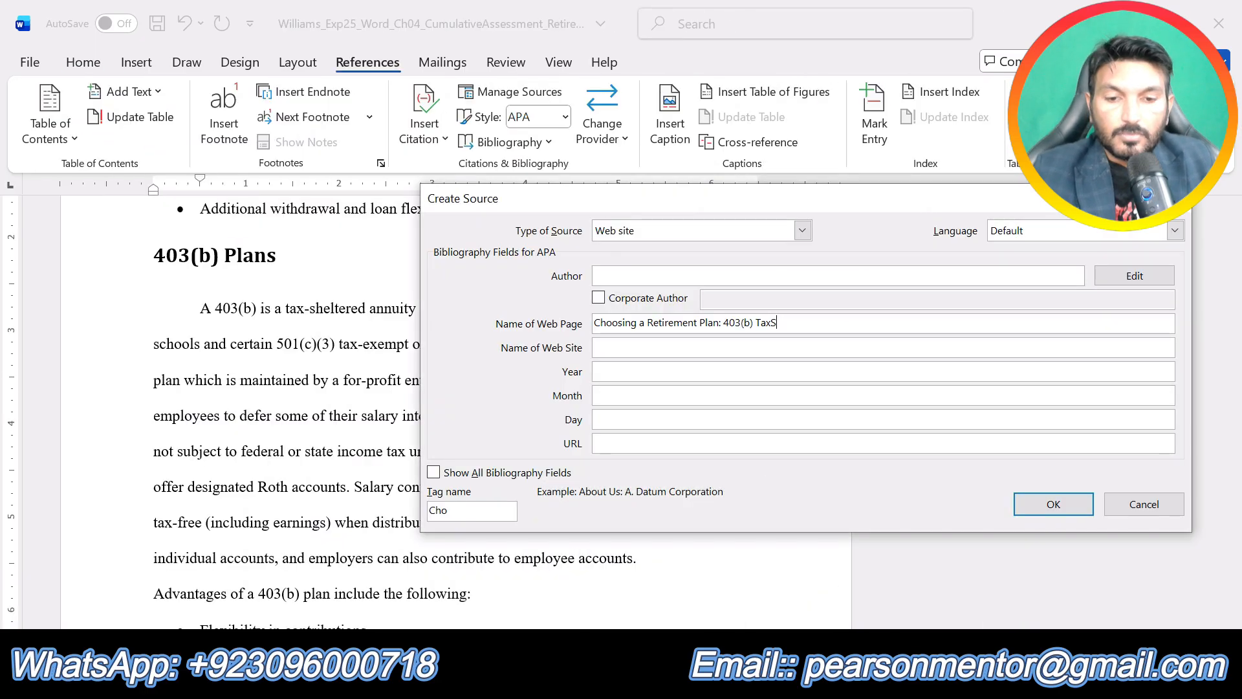
{"action": "type", "text": "helte"}
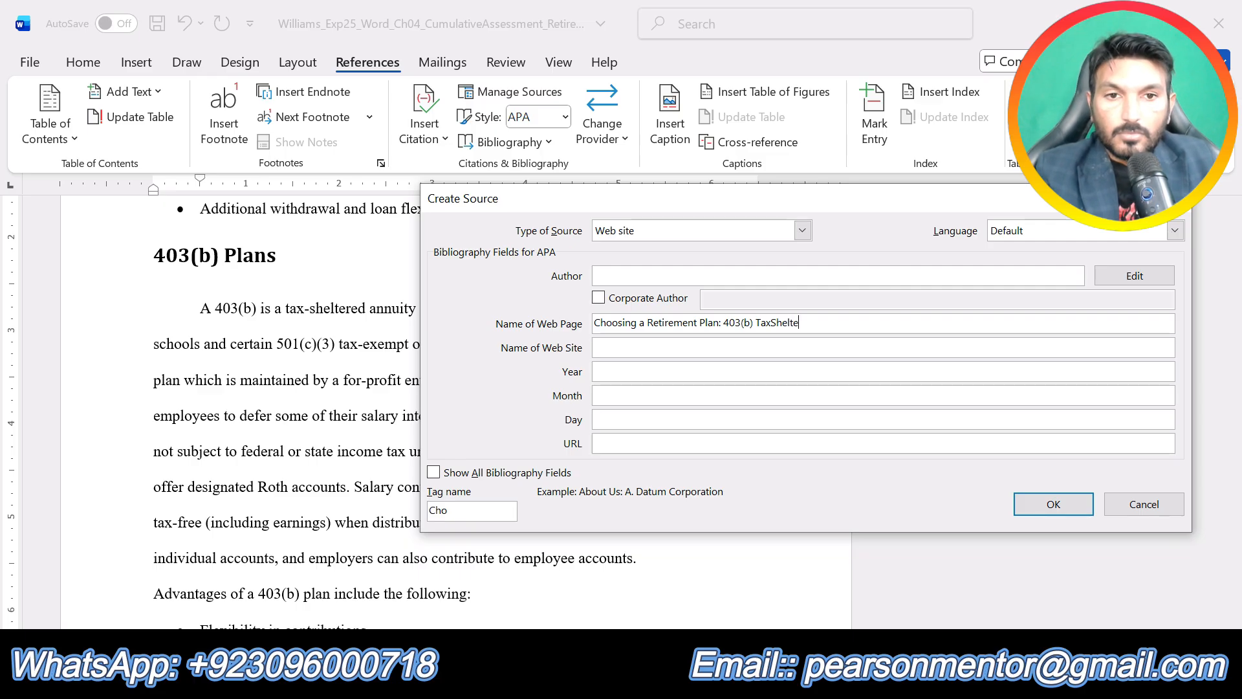
{"action": "type", "text": "red Annuity"}
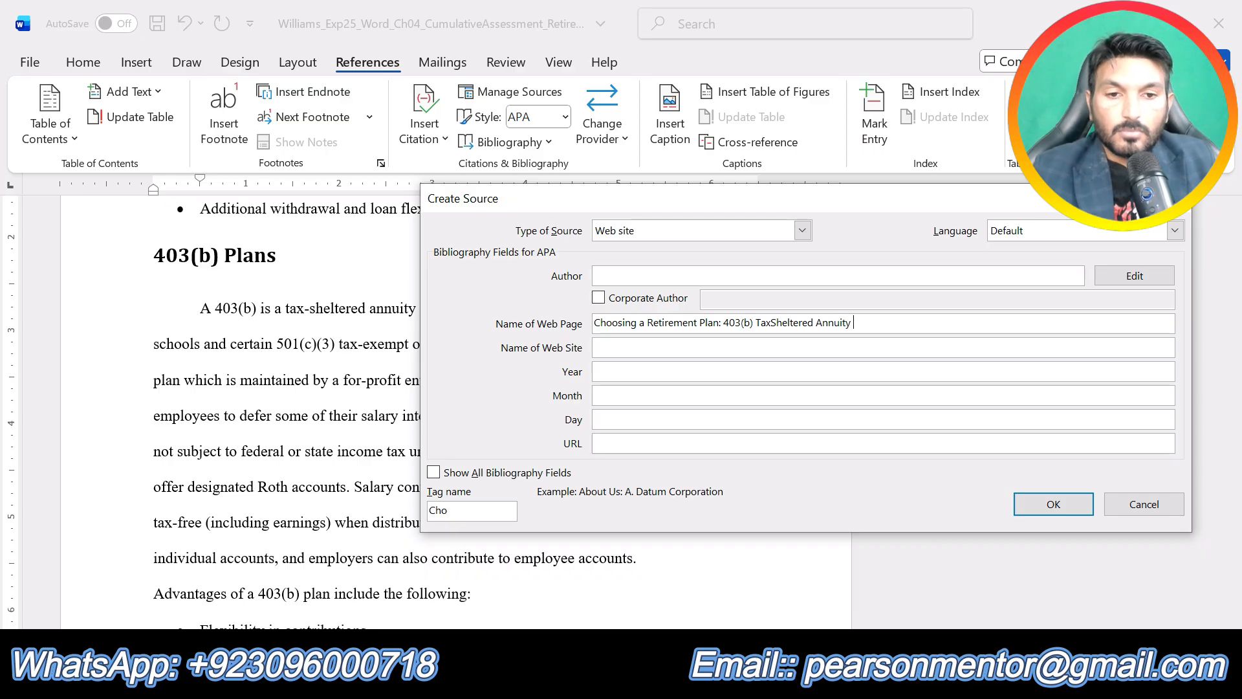
{"action": "left_click", "coordinate": [788, 680]}
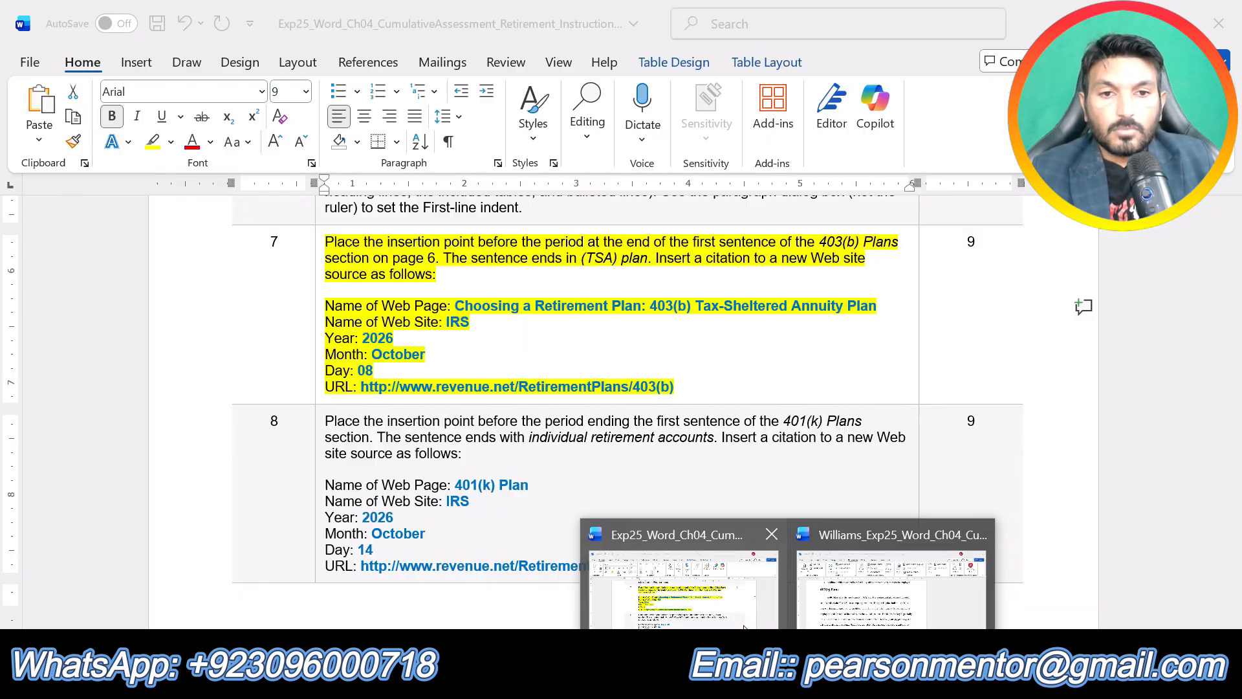
{"action": "left_click", "coordinate": [896, 610]}
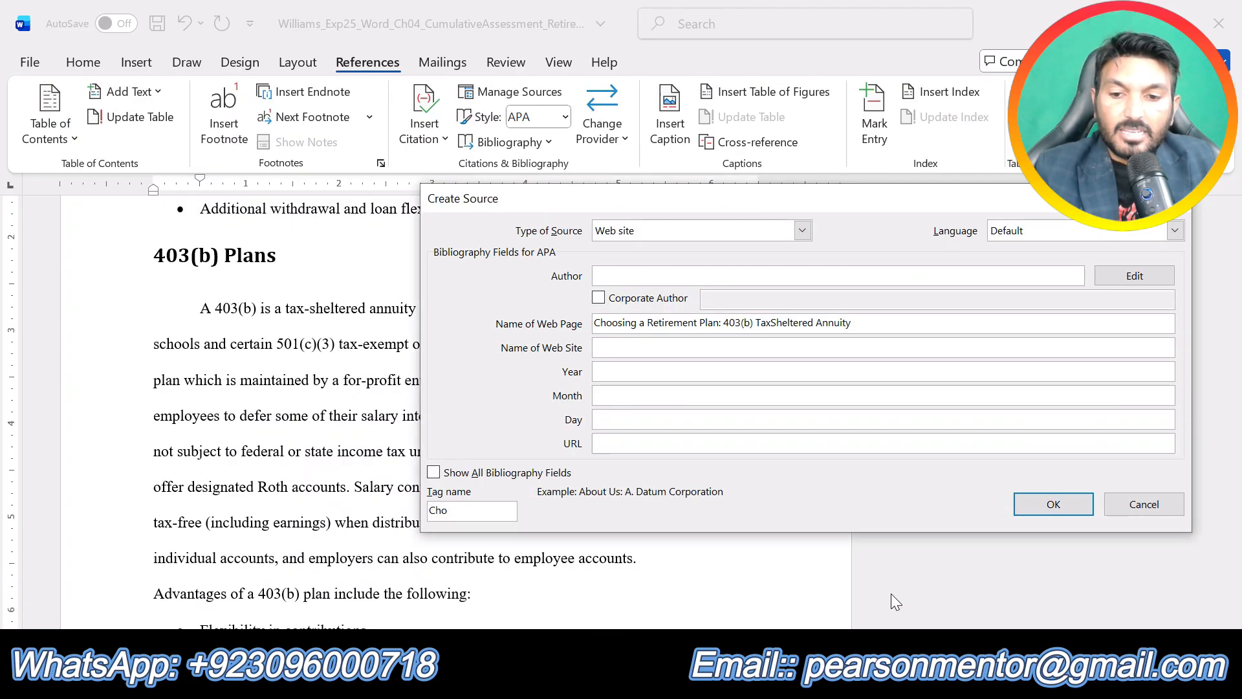
{"action": "type", "text": "Plan"}
Check the source details in step 7 and set the web site name to IRS and the year to 2026.
{"action": "left_click", "coordinate": [788, 681]}
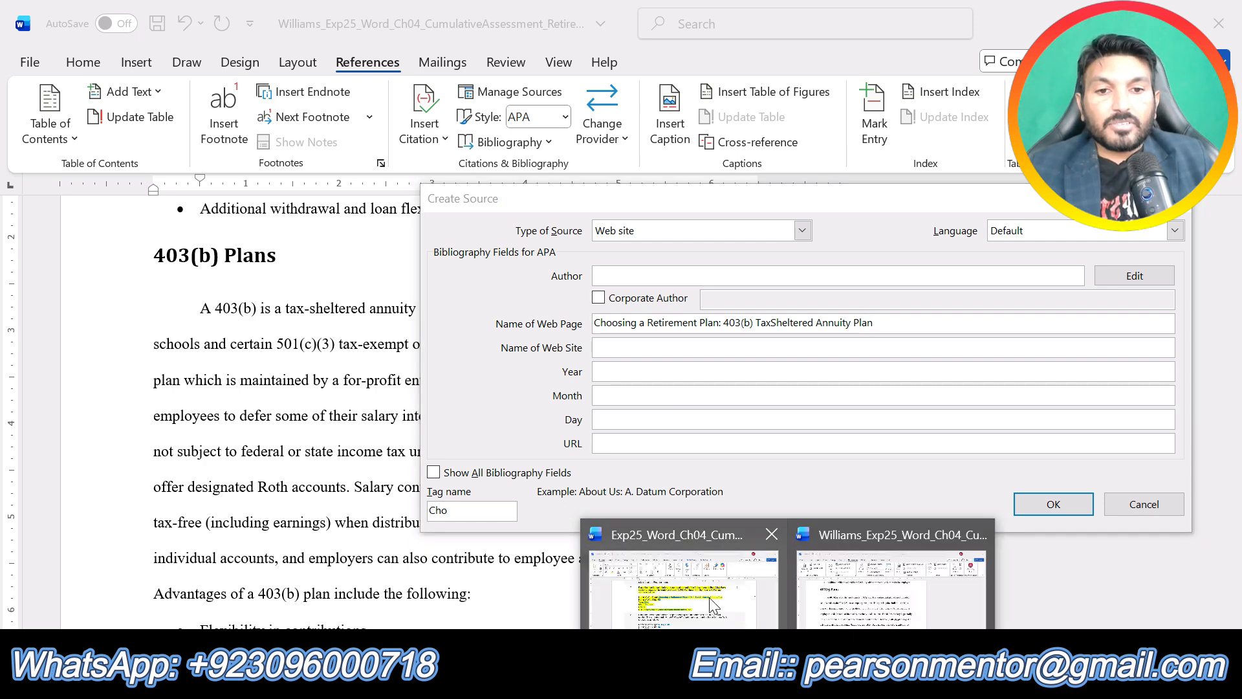
{"action": "mouse_move", "coordinate": [712, 605]}
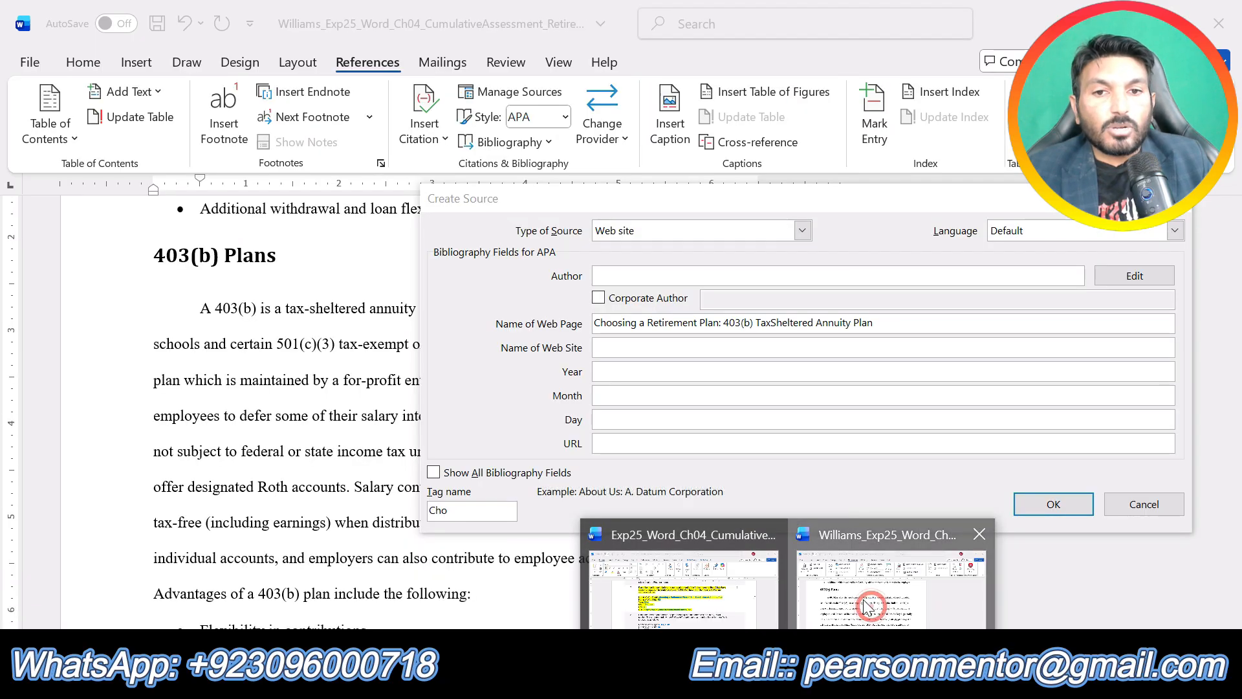
{"action": "left_click", "coordinate": [860, 591]}
{"action": "left_click", "coordinate": [624, 347]}
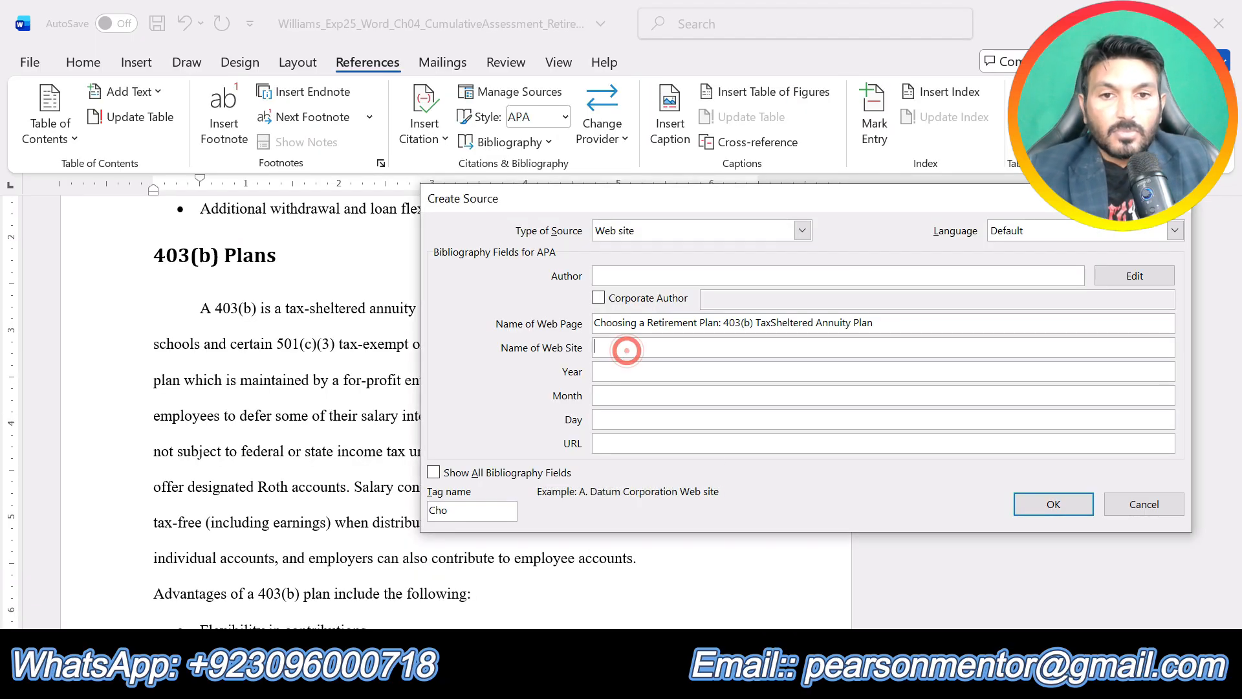
{"action": "type", "text": "IRS"}
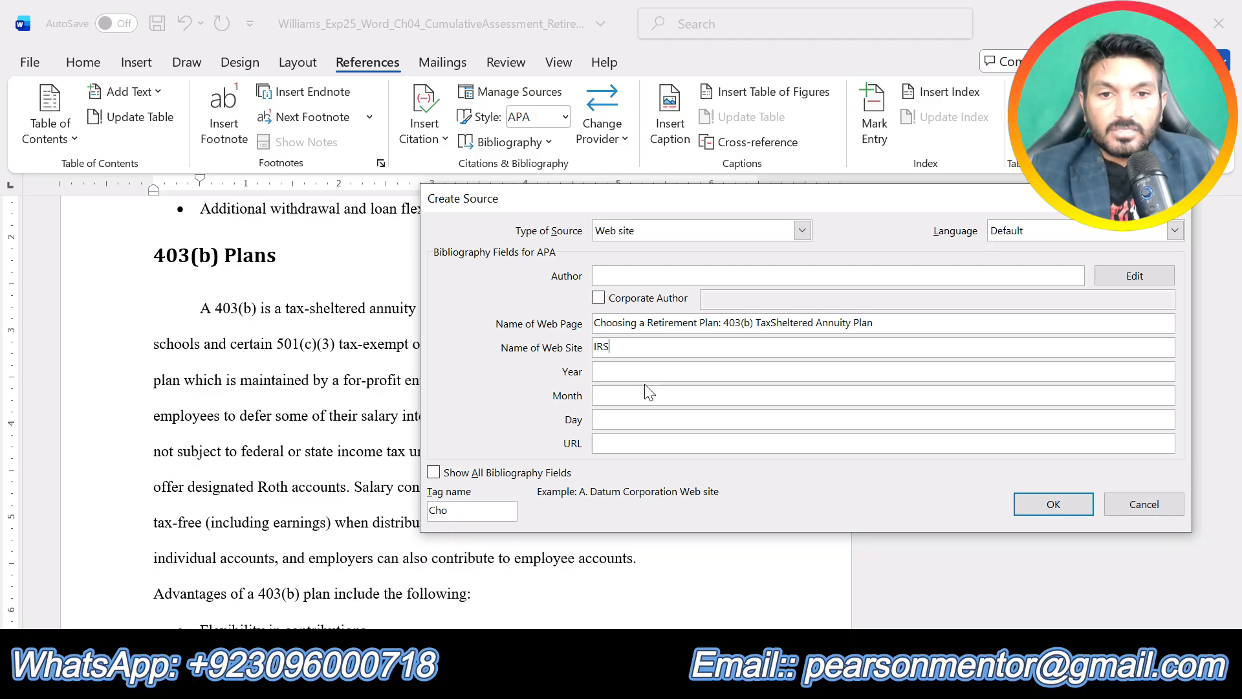
{"action": "left_click", "coordinate": [639, 370]}
{"action": "type", "text": "2026"}
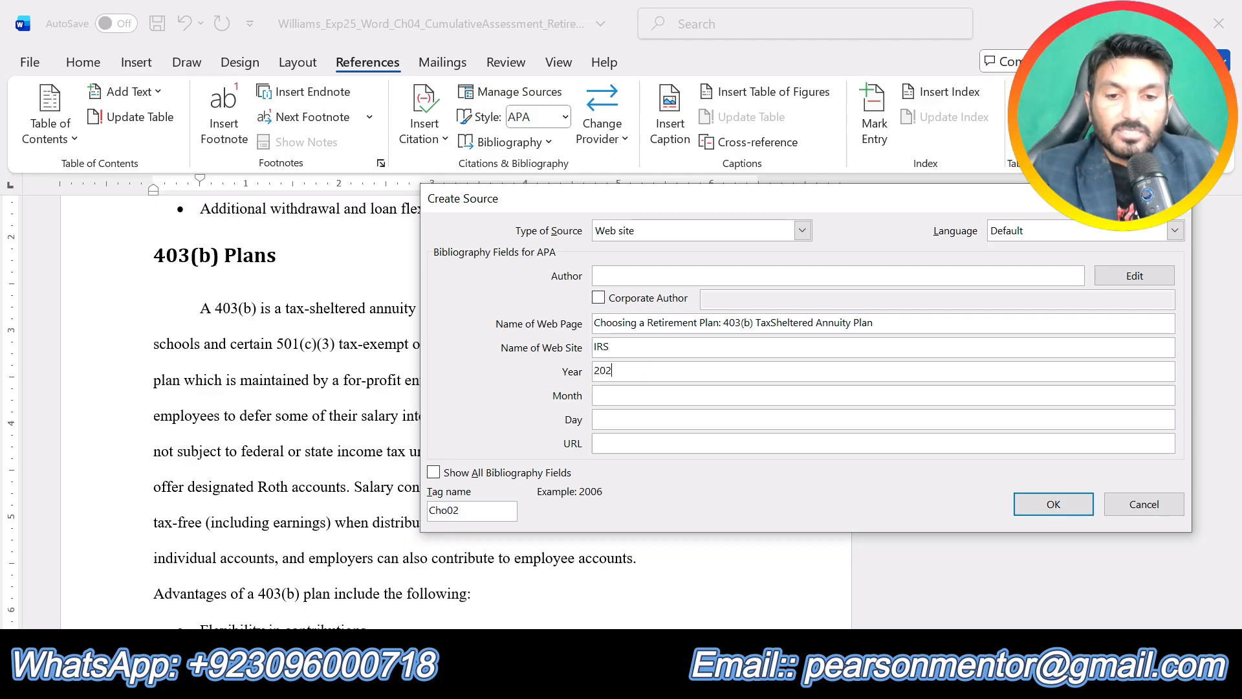
Check the date in step 7 and set the source's month to October and day to 08.
{"action": "mouse_move", "coordinate": [787, 684]}
{"action": "left_click", "coordinate": [741, 624]}
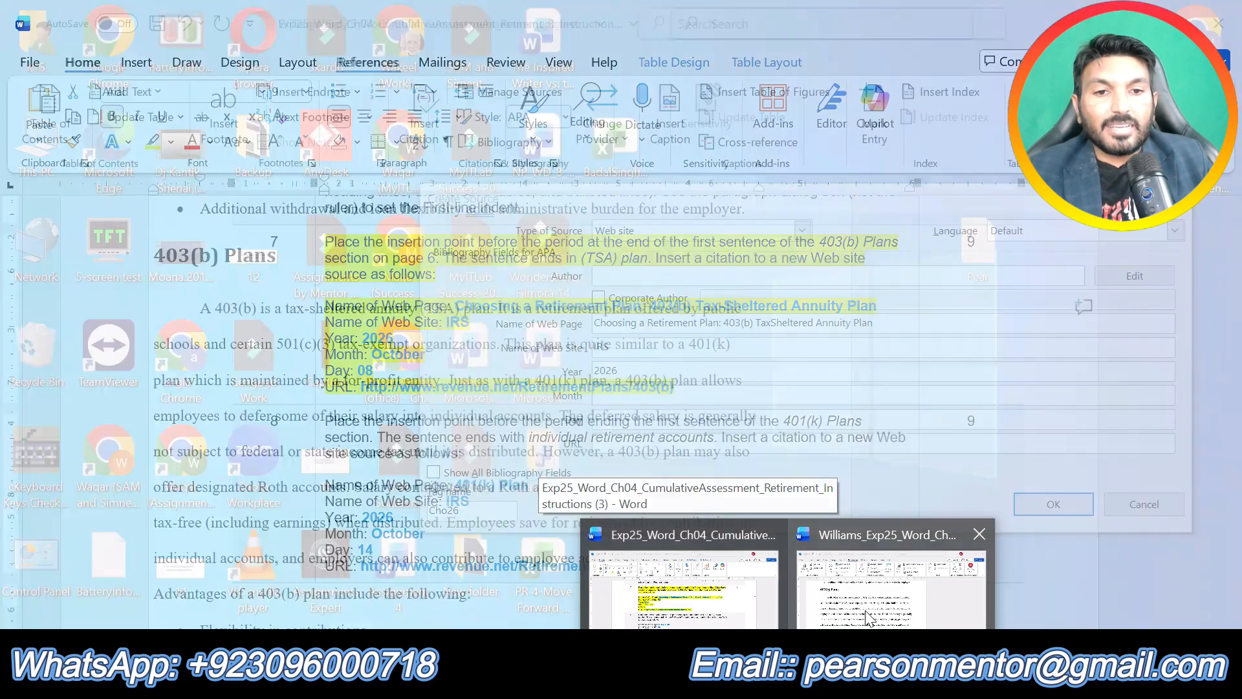
{"action": "left_click", "coordinate": [805, 614]}
{"action": "left_click", "coordinate": [639, 402]}
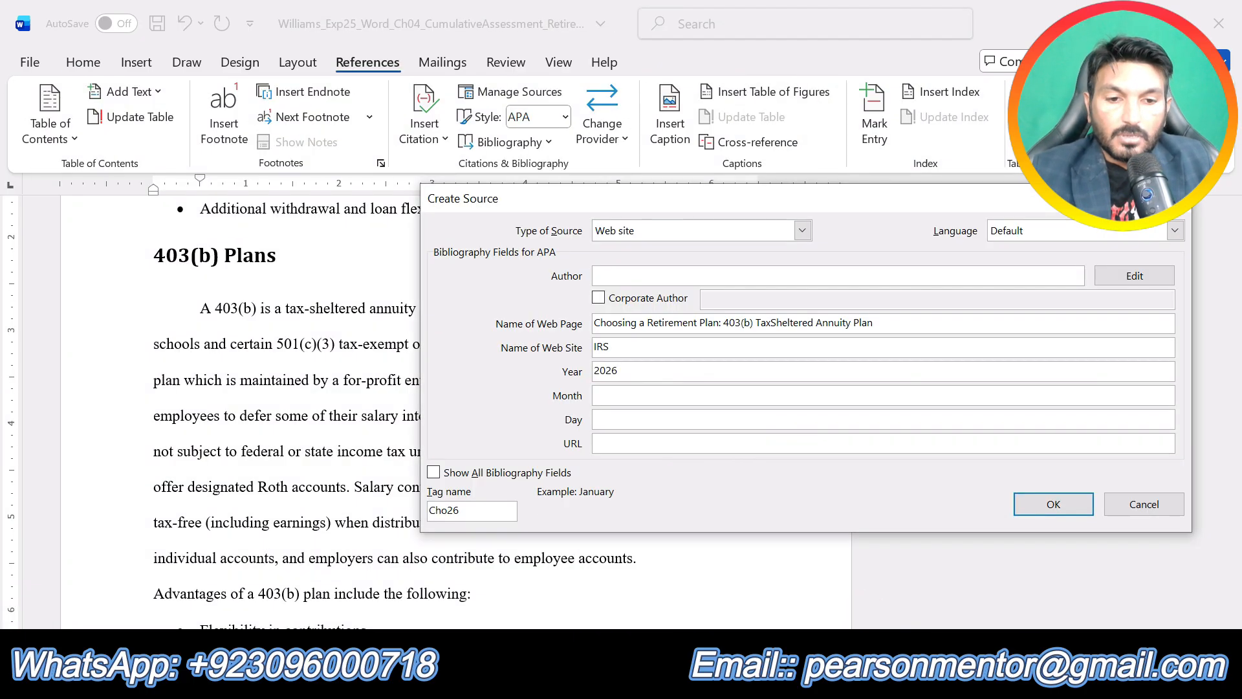
{"action": "type", "text": "October"}
{"action": "left_click", "coordinate": [619, 420]}
{"action": "type", "text": "08"}
Check the source URL in step 7, then reposition the Create Source dialog and place the cursor in its URL field.
{"action": "left_click", "coordinate": [788, 685]}
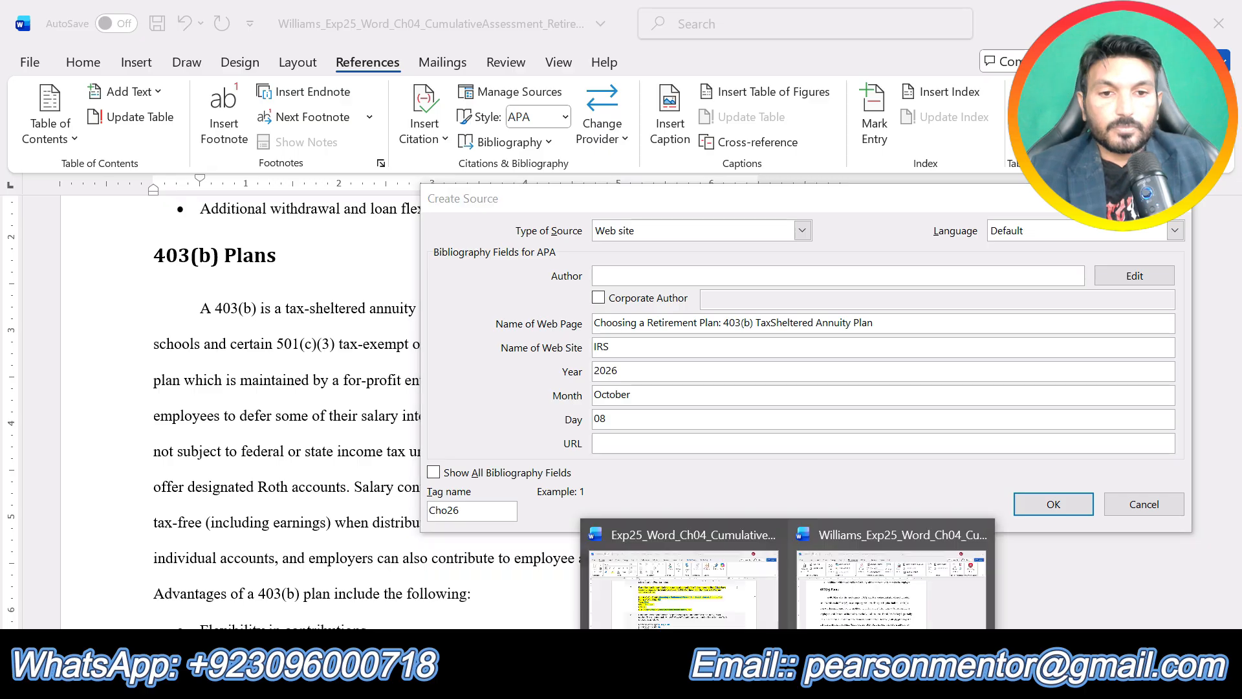
{"action": "left_click", "coordinate": [689, 620]}
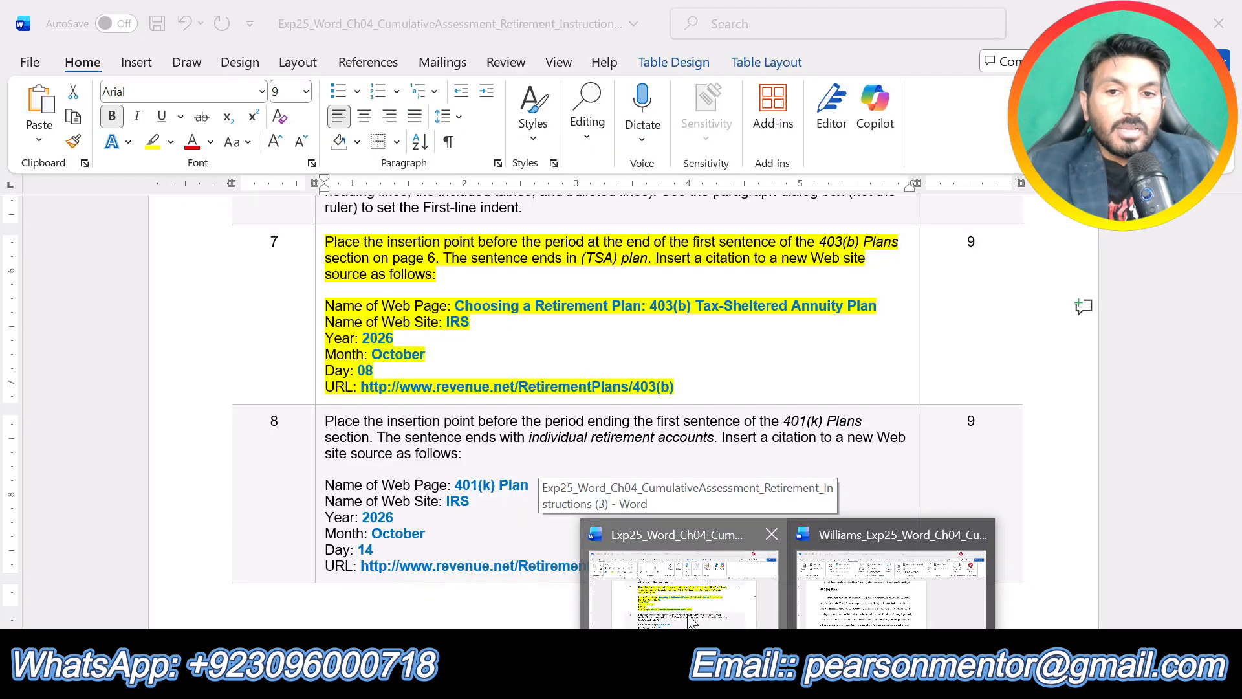
{"action": "left_click", "coordinate": [892, 589]}
{"action": "left_click", "coordinate": [664, 443]}
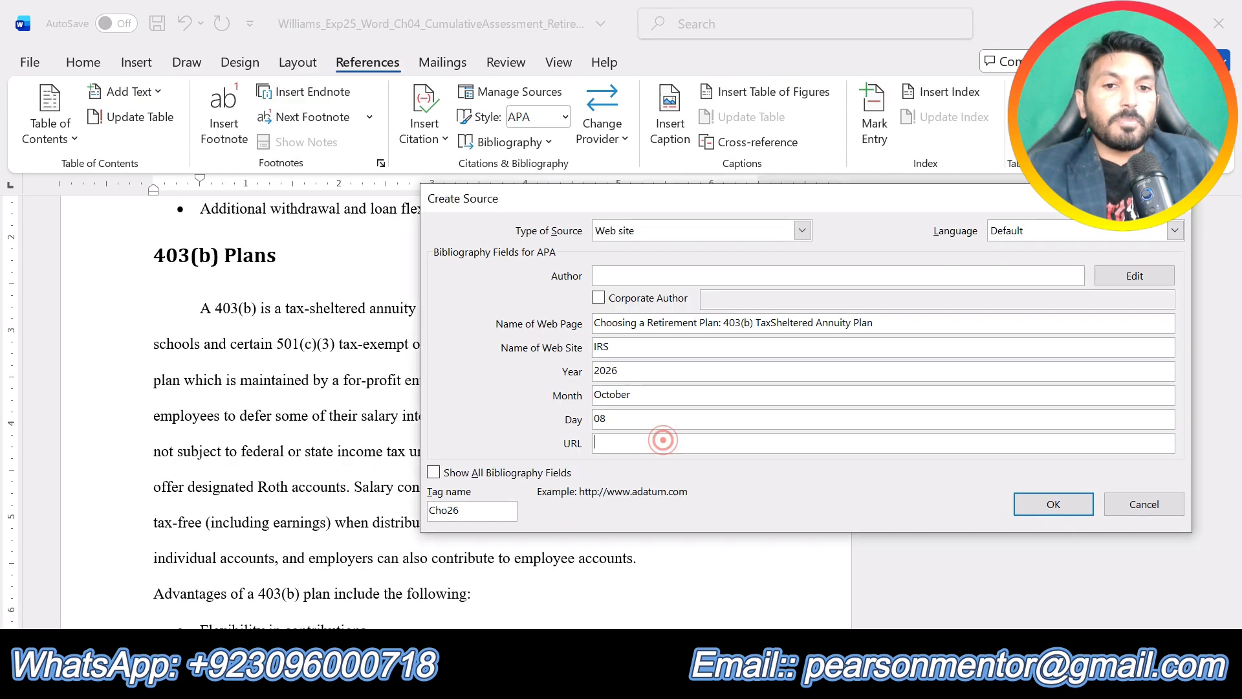
{"action": "left_click_drag", "start_coordinate": [704, 199], "coordinate": [713, 247]}
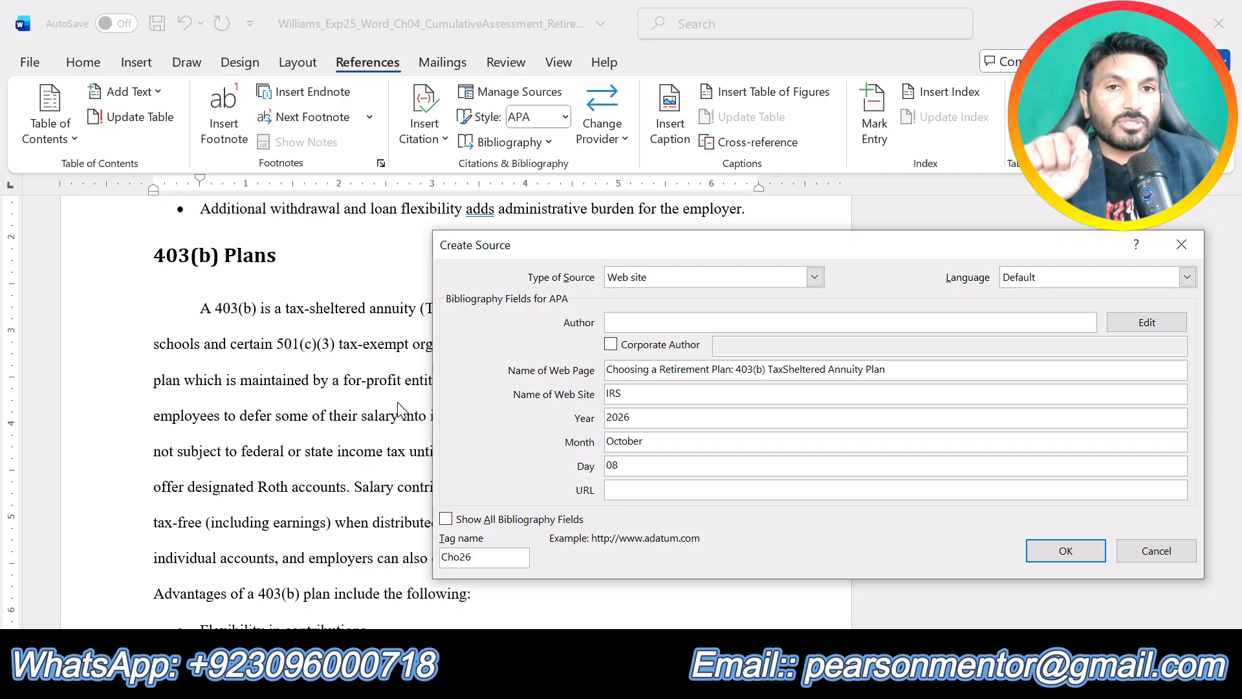
{"action": "left_click", "coordinate": [641, 491]}
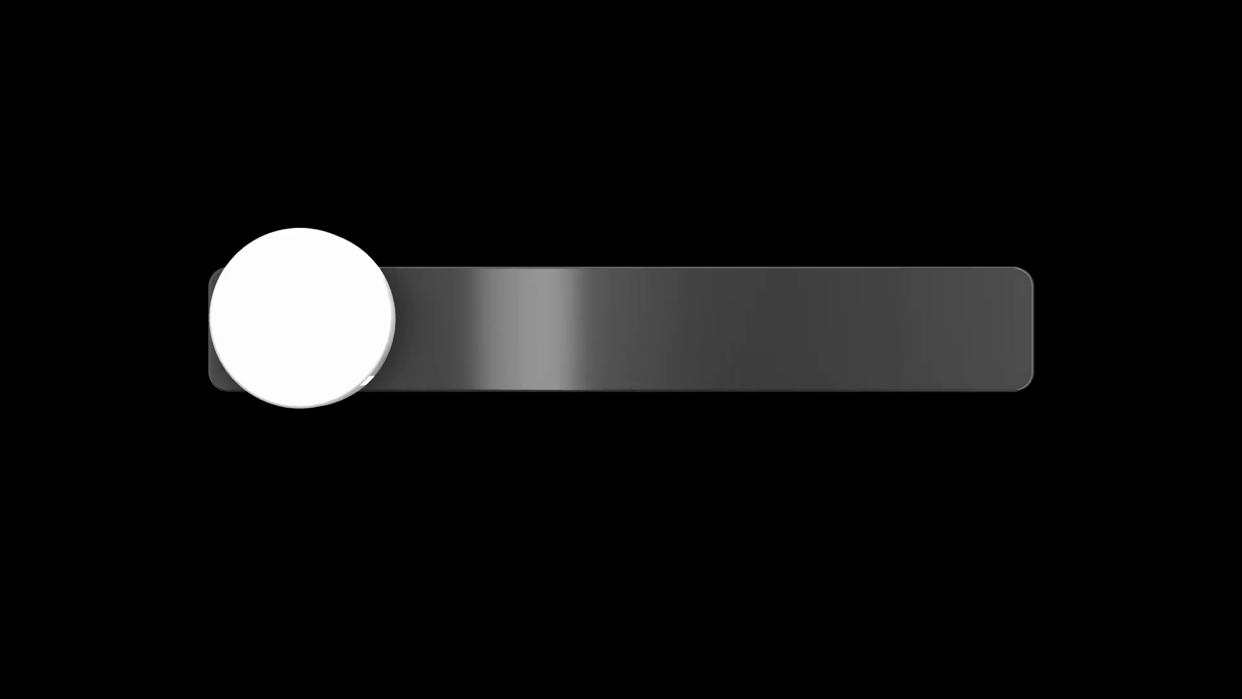